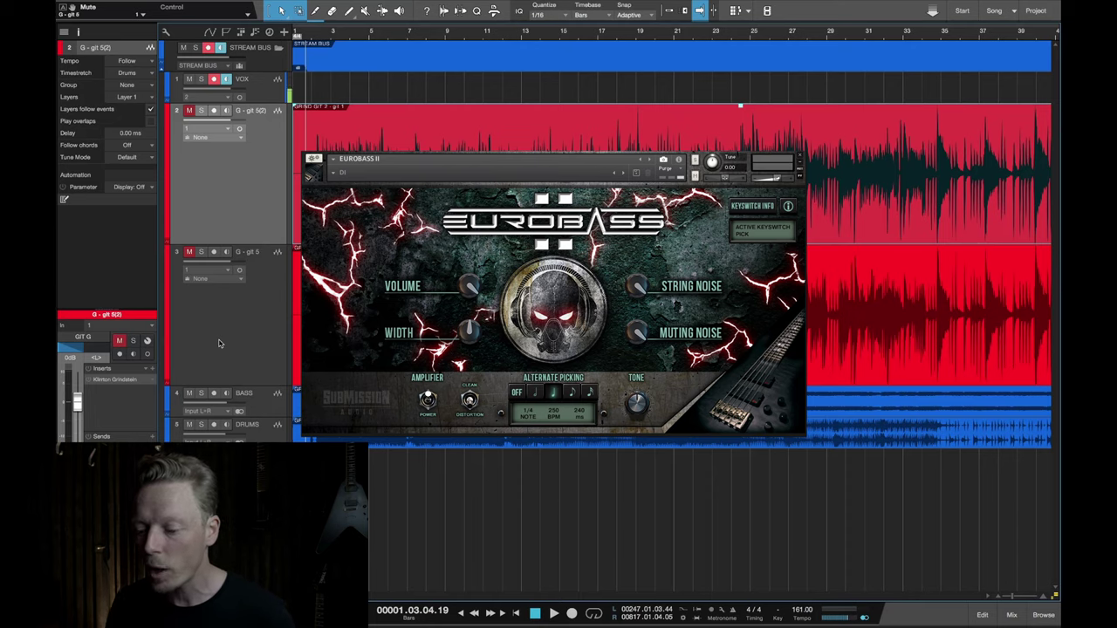
Close the EUROBASS II and EZdrummer 2 windows and audition the bass and drums from bar 1 with the guitars muted
{"action": "key", "text": "super+w"}
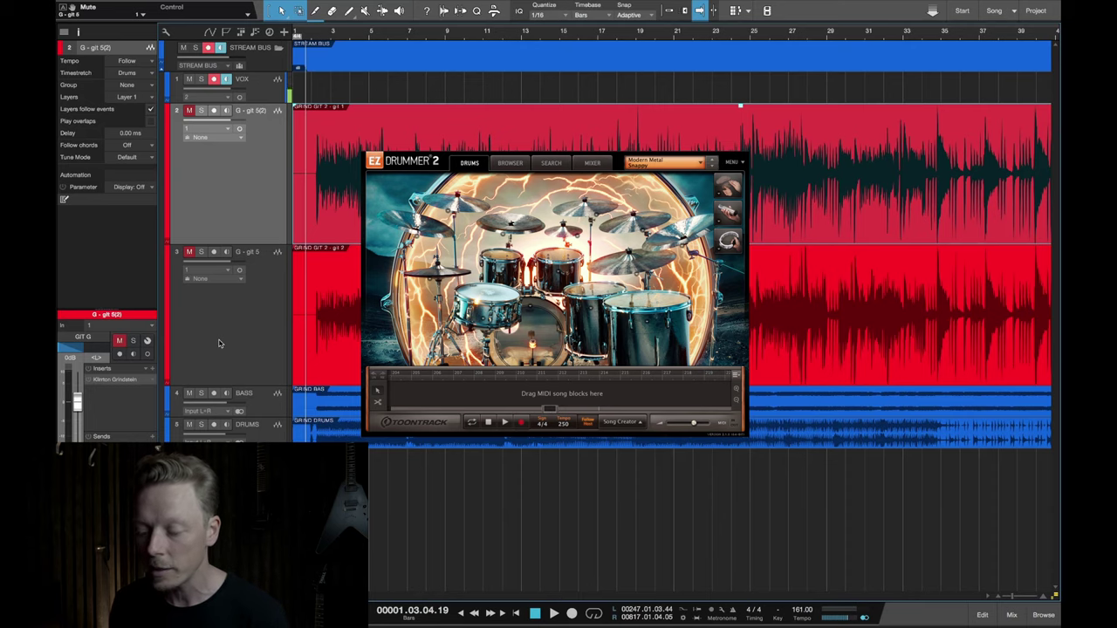
{"action": "key", "text": "super+w"}
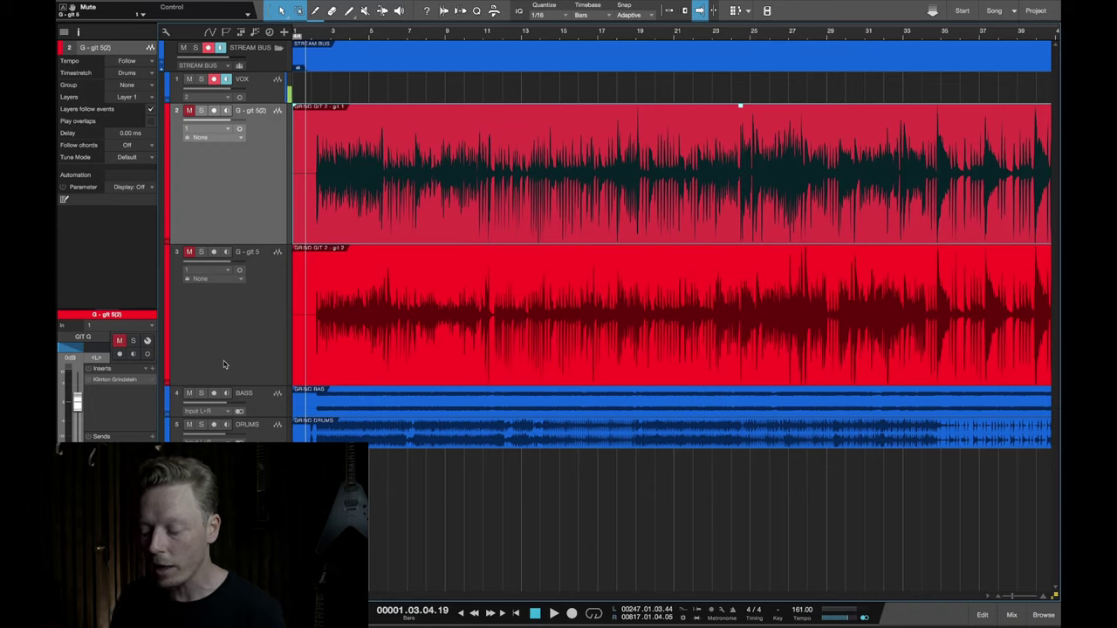
{"action": "left_click", "coordinate": [306, 37]}
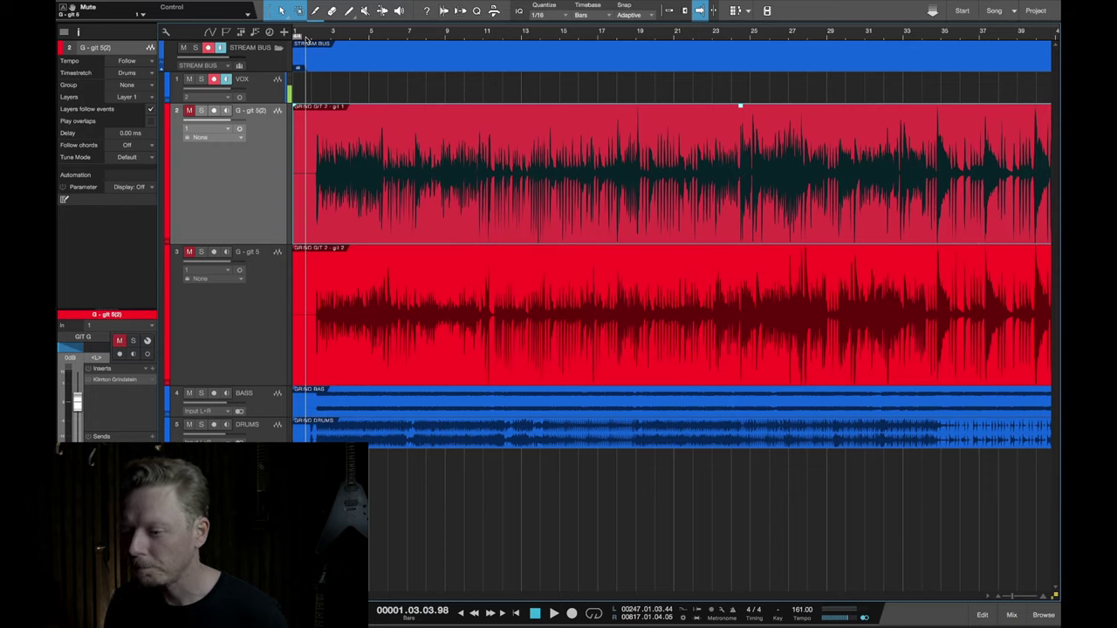
{"action": "key", "text": "space"}
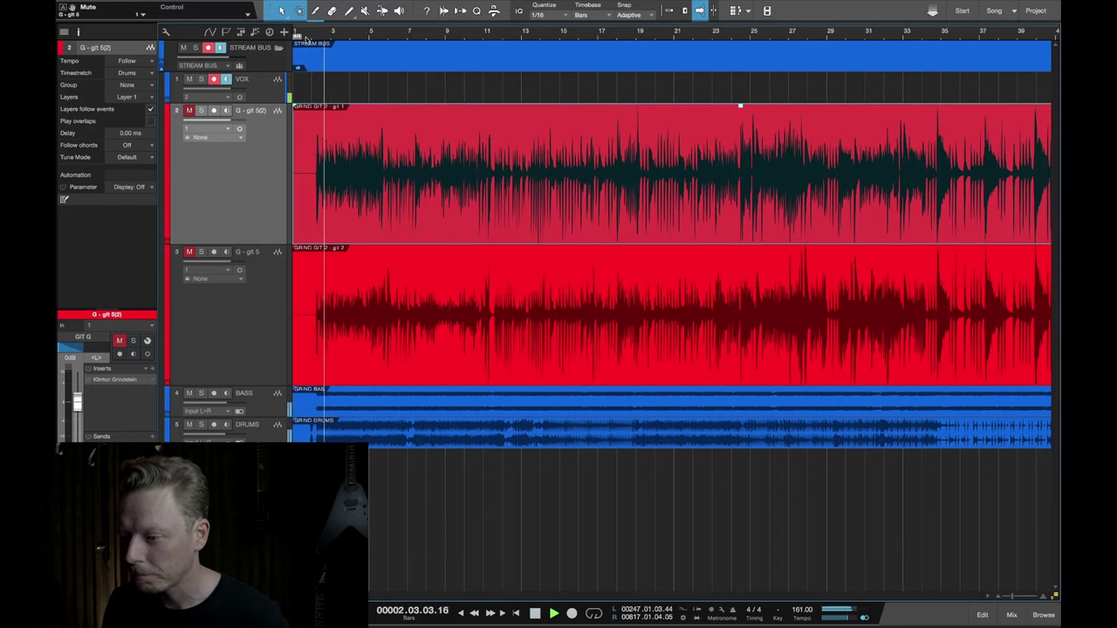
{"action": "left_click", "coordinate": [553, 40]}
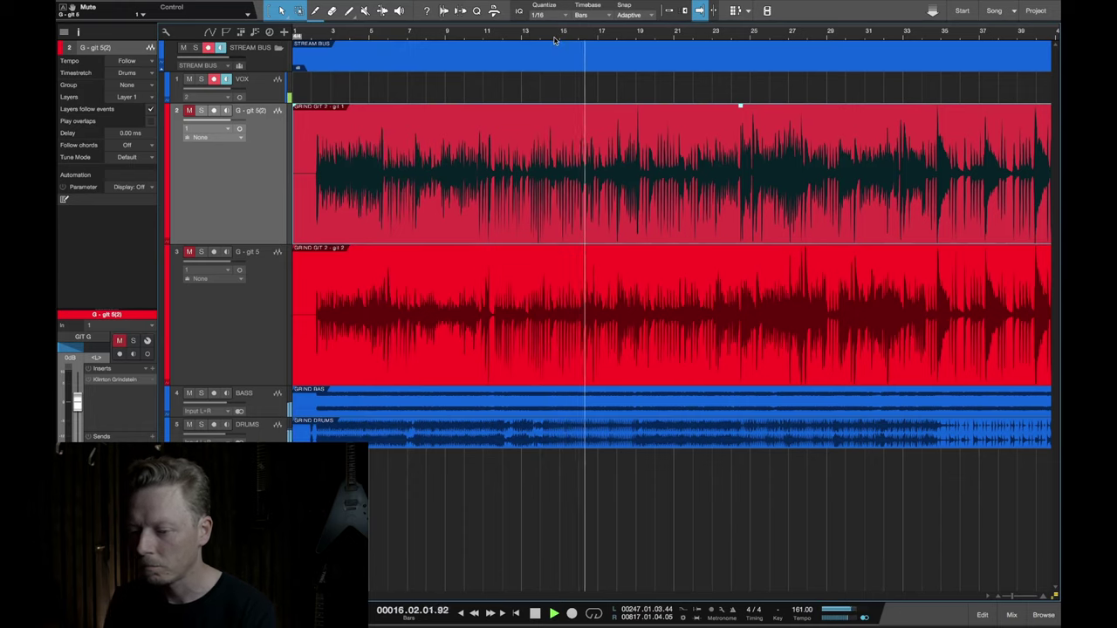
{"action": "left_click", "coordinate": [554, 41]}
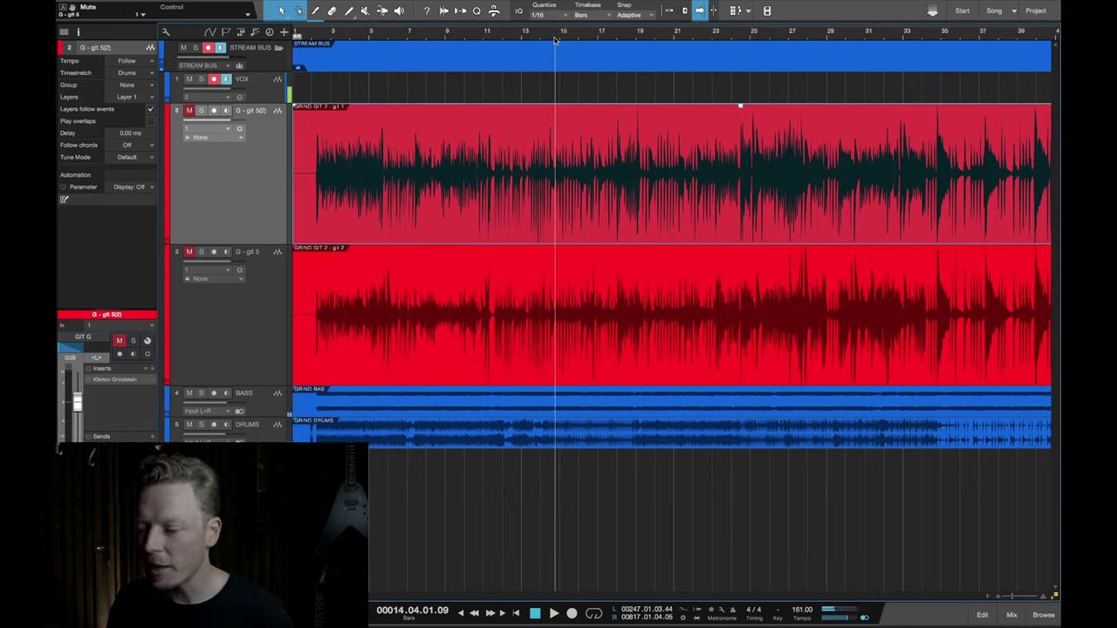
{"action": "left_click", "coordinate": [304, 36]}
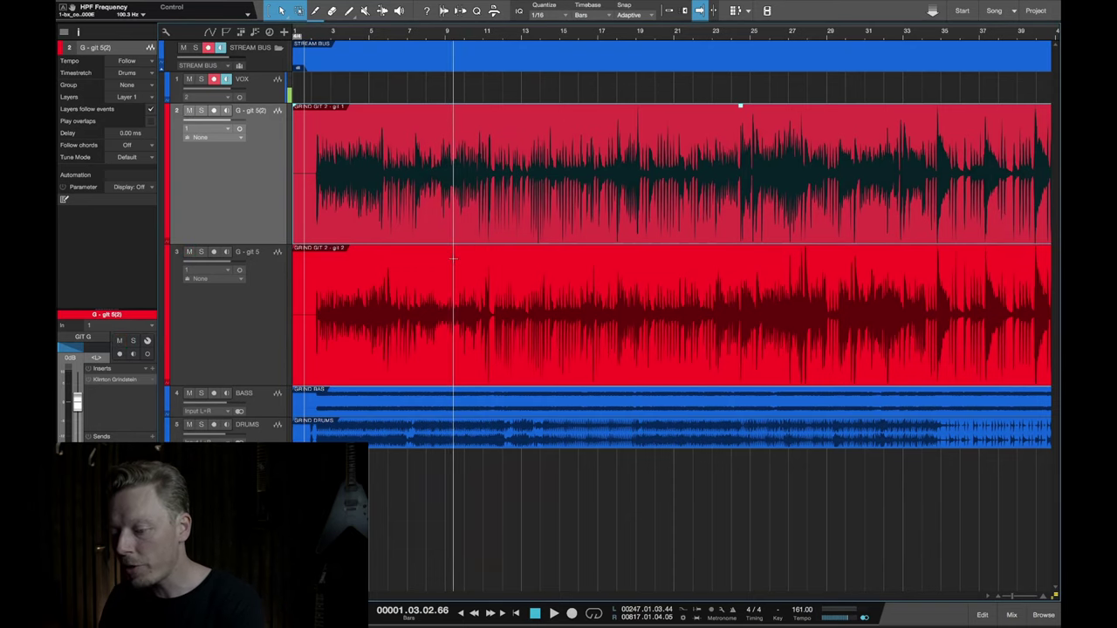
Show the mixer and review the GIT G bus inserts: bx_console SSL 4000 E, FabFilter Pro-Q 3 and Maag EQ4
{"action": "key", "text": "F3"}
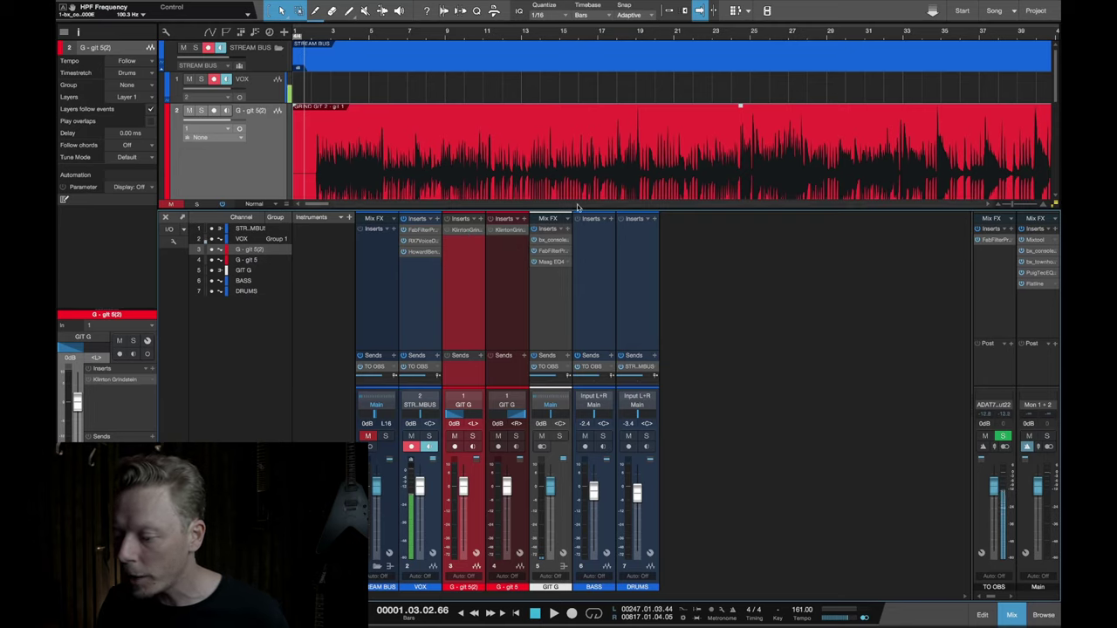
{"action": "left_click", "coordinate": [552, 240]}
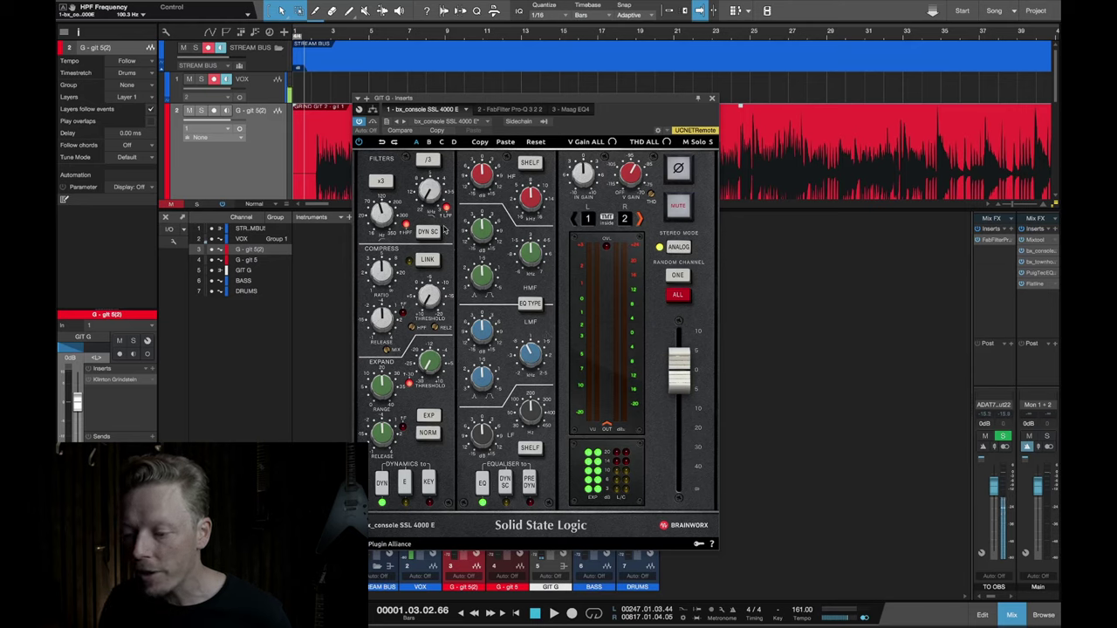
{"action": "mouse_move", "coordinate": [380, 211]}
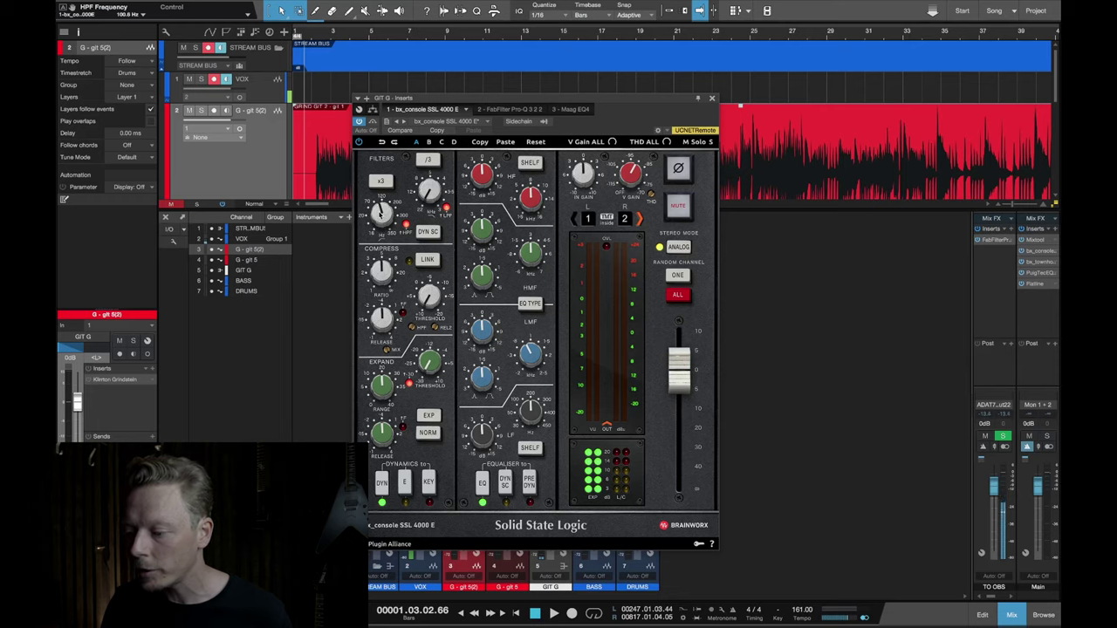
{"action": "left_click", "coordinate": [712, 100]}
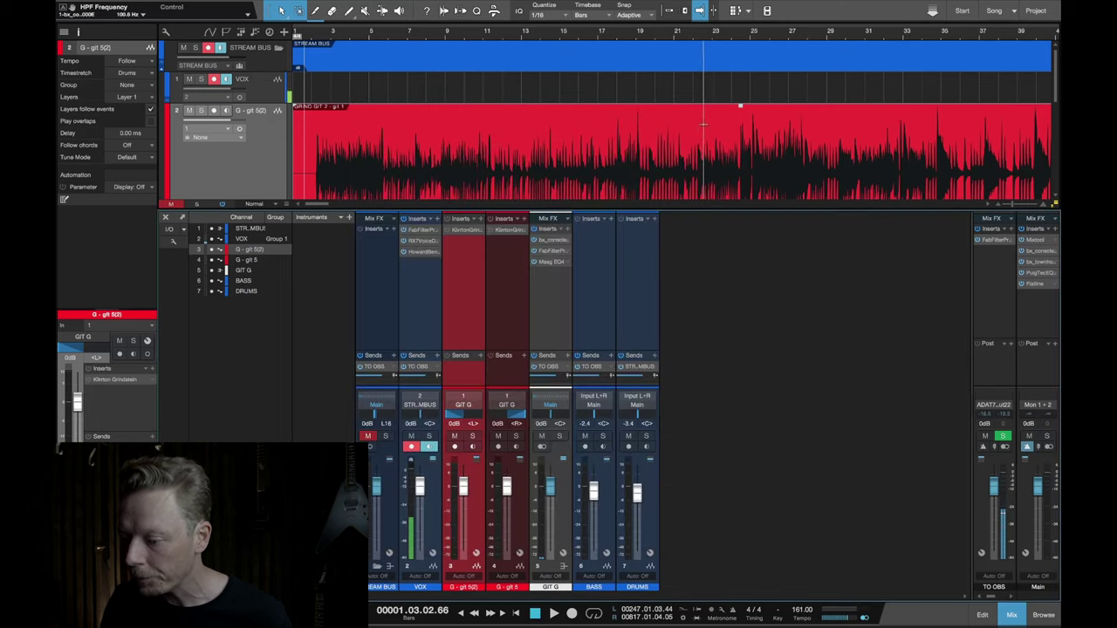
{"action": "double_click", "coordinate": [554, 252]}
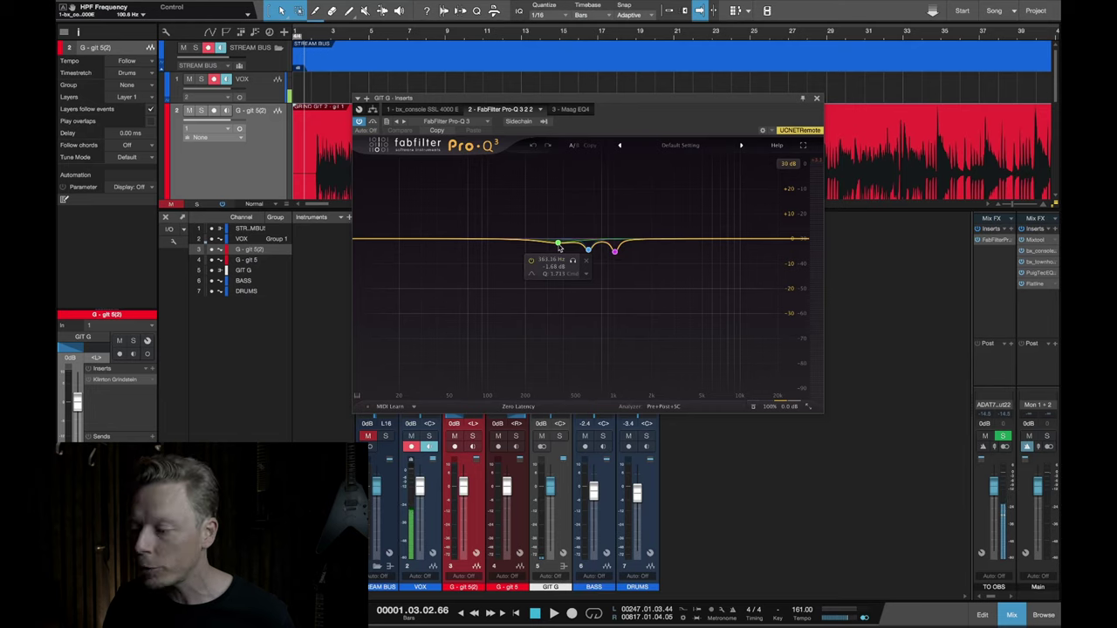
{"action": "left_click", "coordinate": [816, 97]}
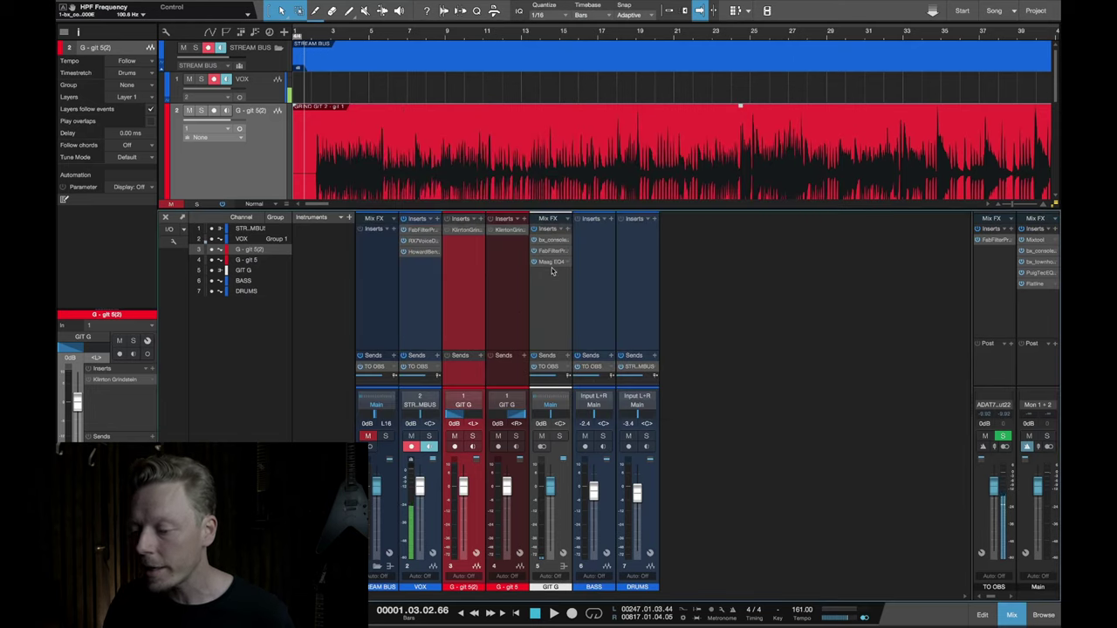
{"action": "left_click", "coordinate": [552, 261]}
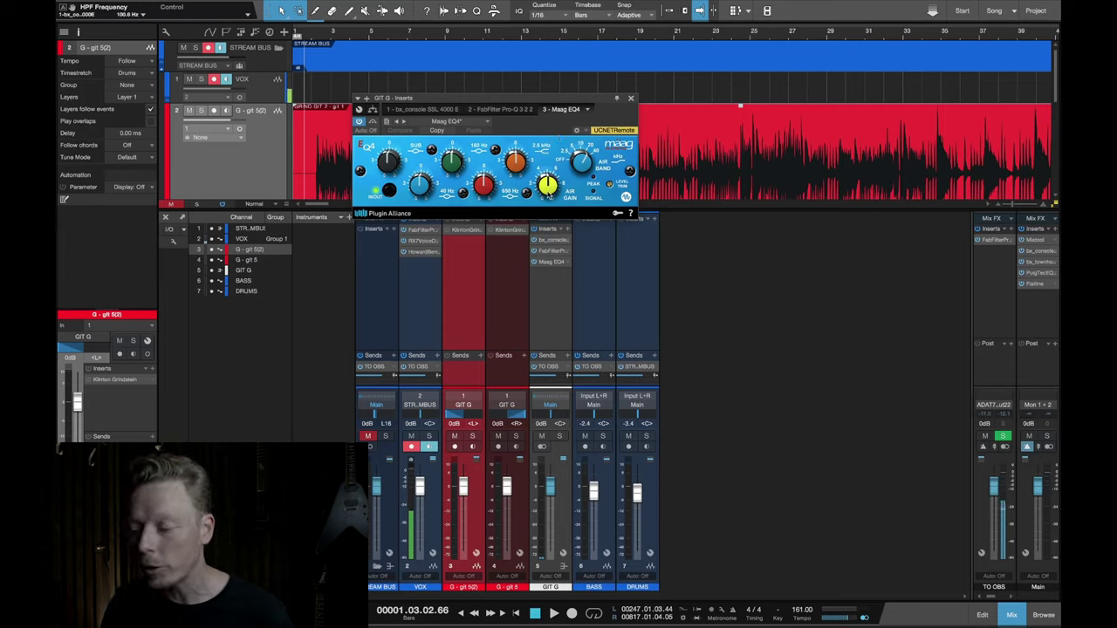
{"action": "mouse_move", "coordinate": [547, 193]}
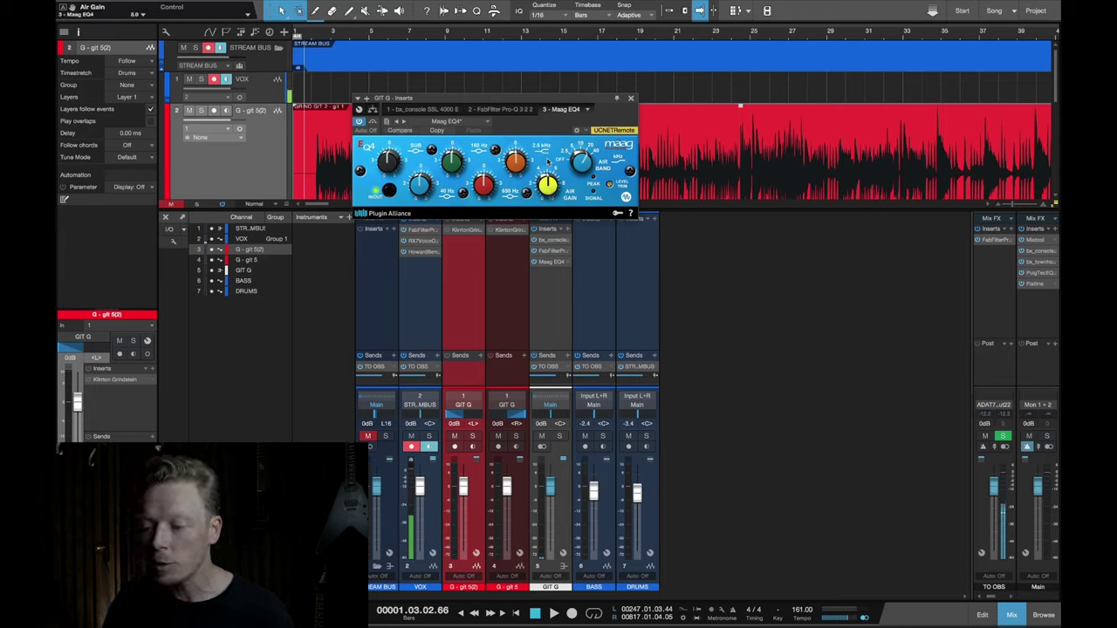
{"action": "left_click", "coordinate": [631, 98]}
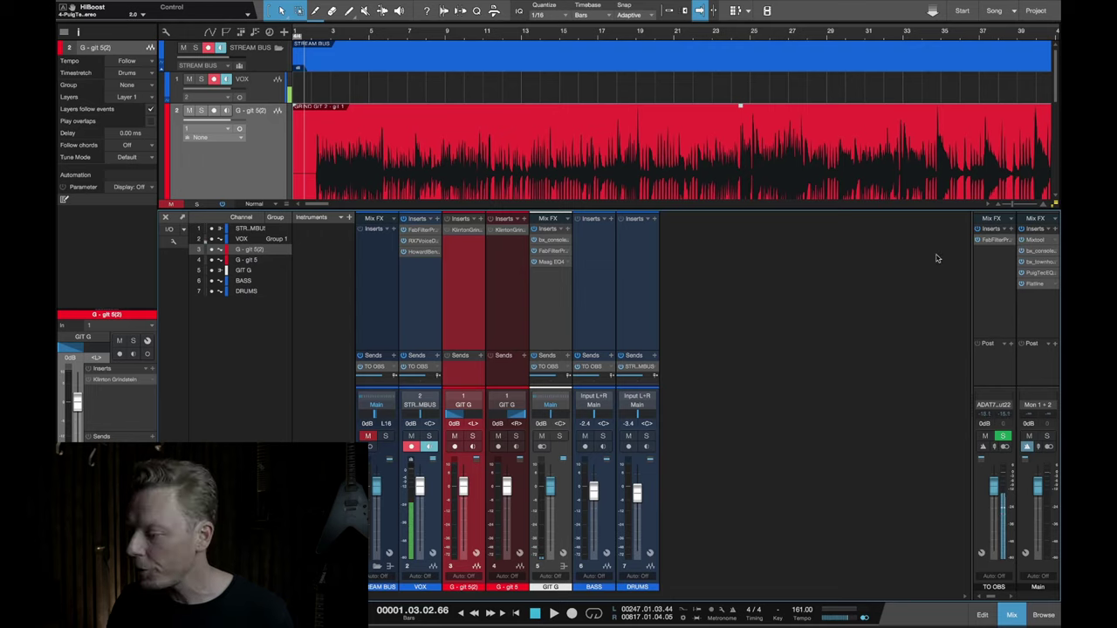
Review the Main bus's Mixtool and bx_console SSL 4000 E inserts, checking the filters, EQ high gain and low band
{"action": "left_click", "coordinate": [1036, 240]}
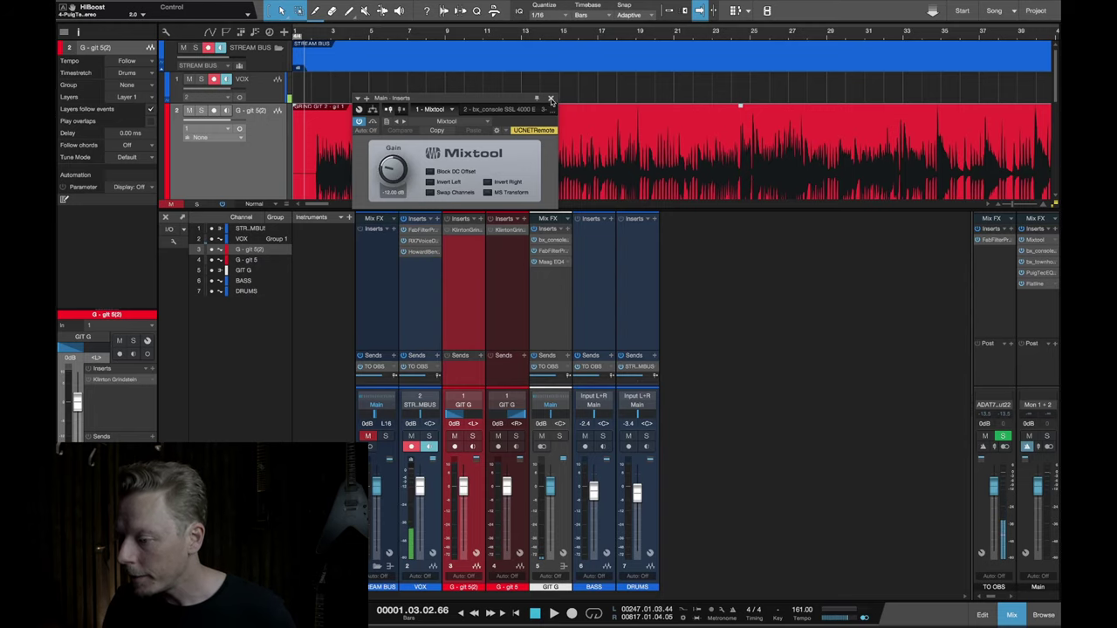
{"action": "left_click", "coordinate": [551, 98]}
{"action": "left_click", "coordinate": [1040, 251]}
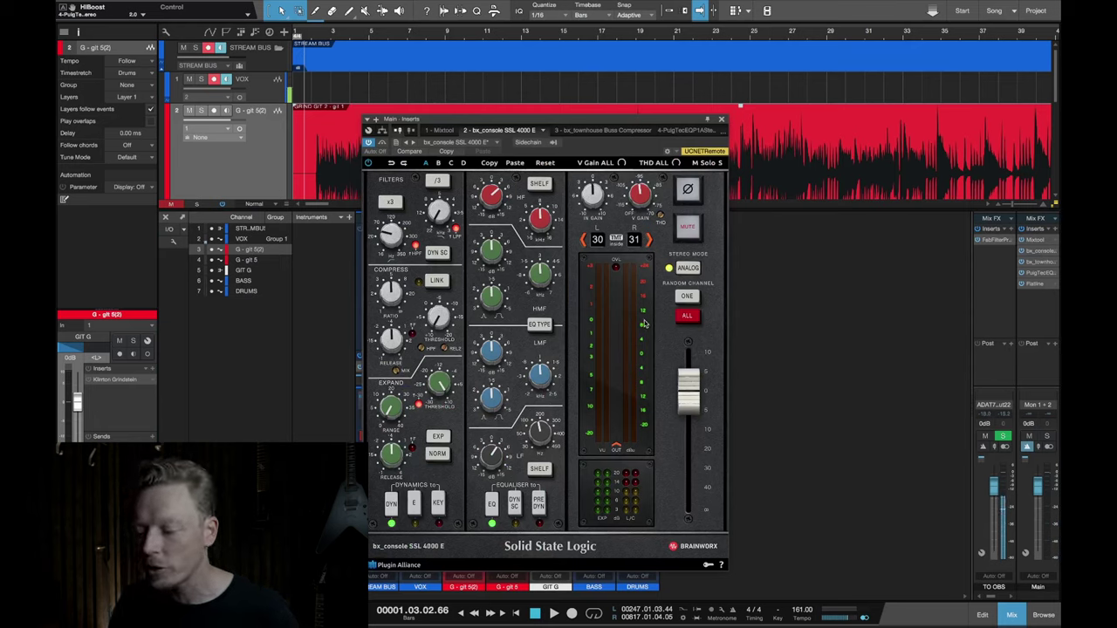
{"action": "mouse_move", "coordinate": [391, 234]}
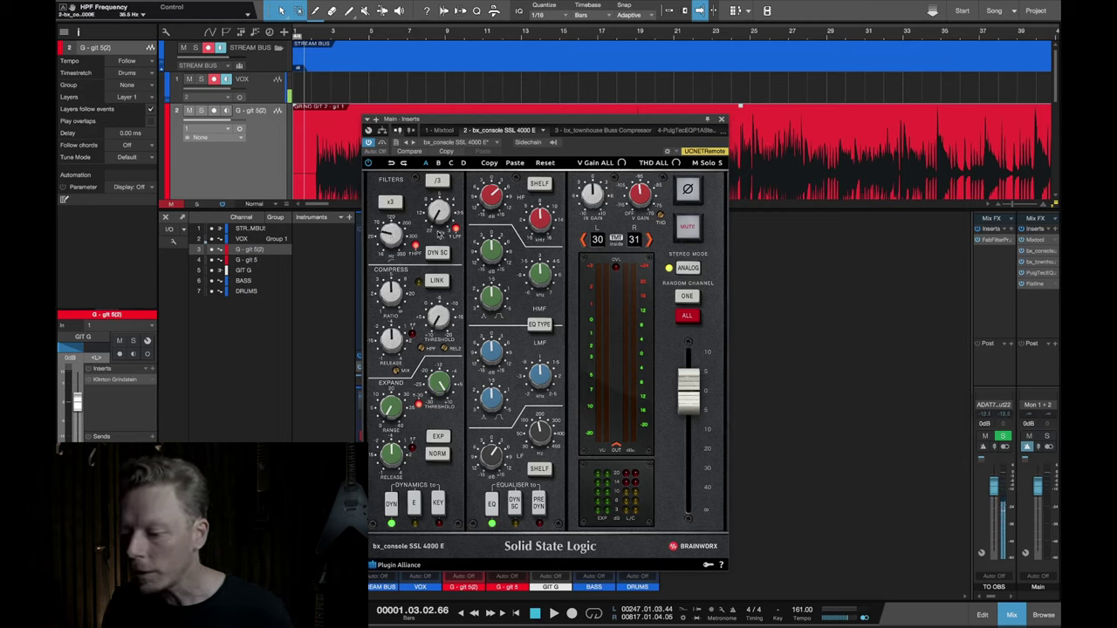
{"action": "mouse_move", "coordinate": [491, 202]}
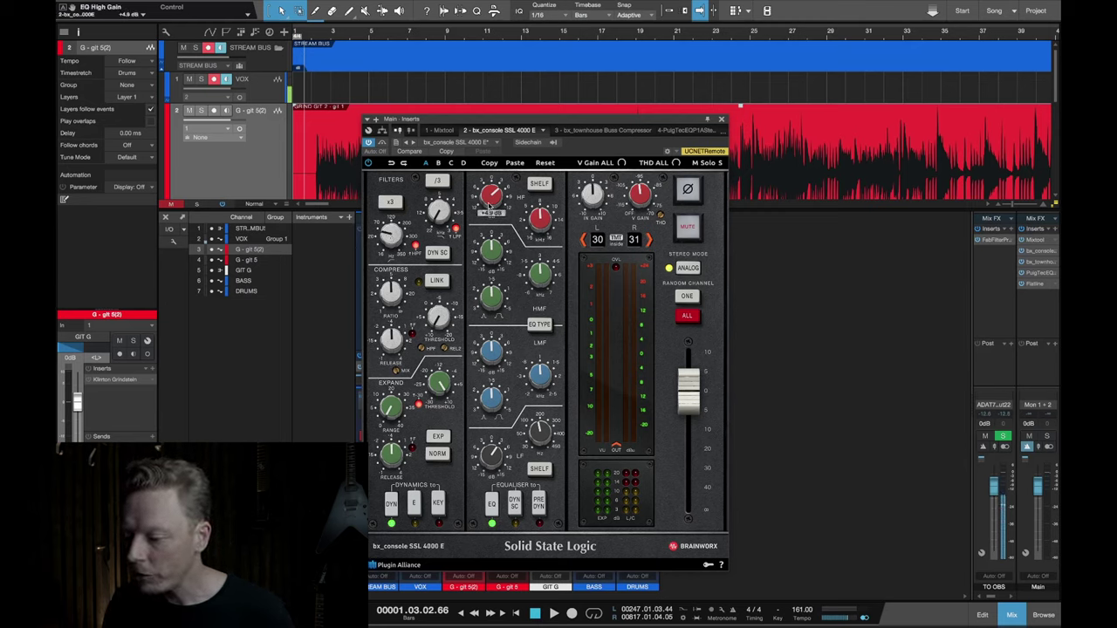
{"action": "mouse_move", "coordinate": [494, 456]}
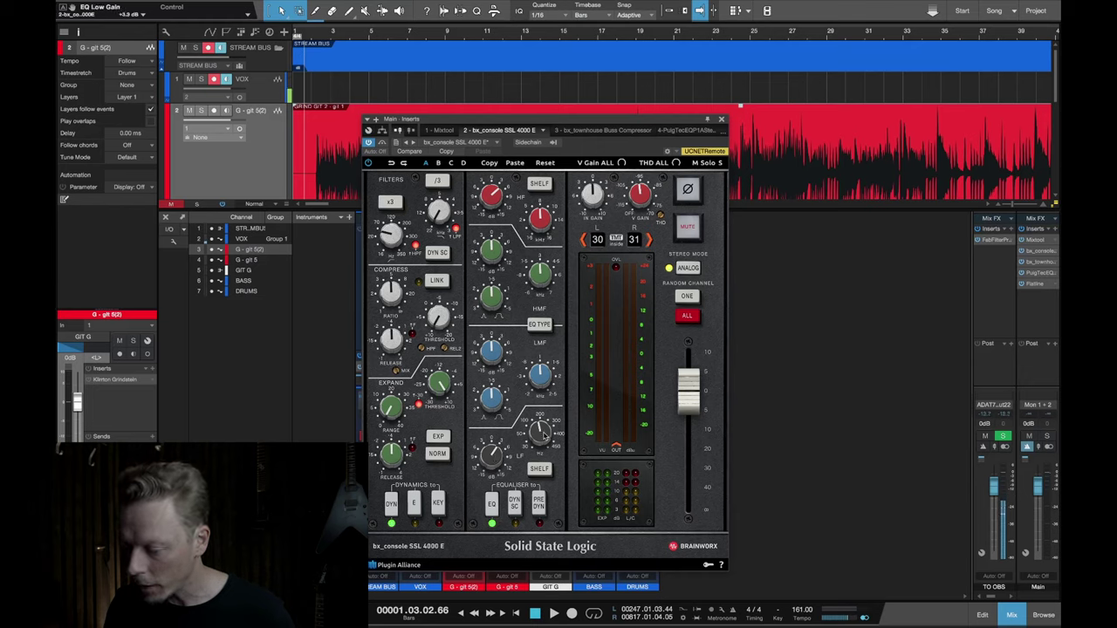
{"action": "mouse_move", "coordinate": [543, 435]}
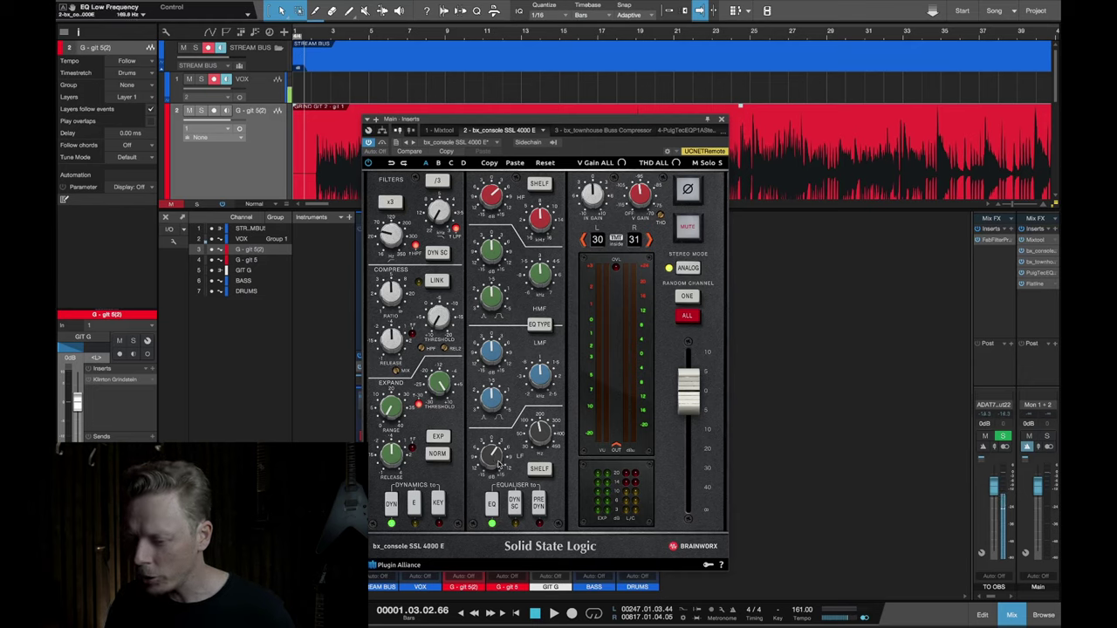
{"action": "left_click", "coordinate": [722, 120]}
Review the Main bus's bx_townhouse Buss Compressor, PuigTec EQP1A and Flatline inserts, and hide the mixer
{"action": "left_click", "coordinate": [1039, 262]}
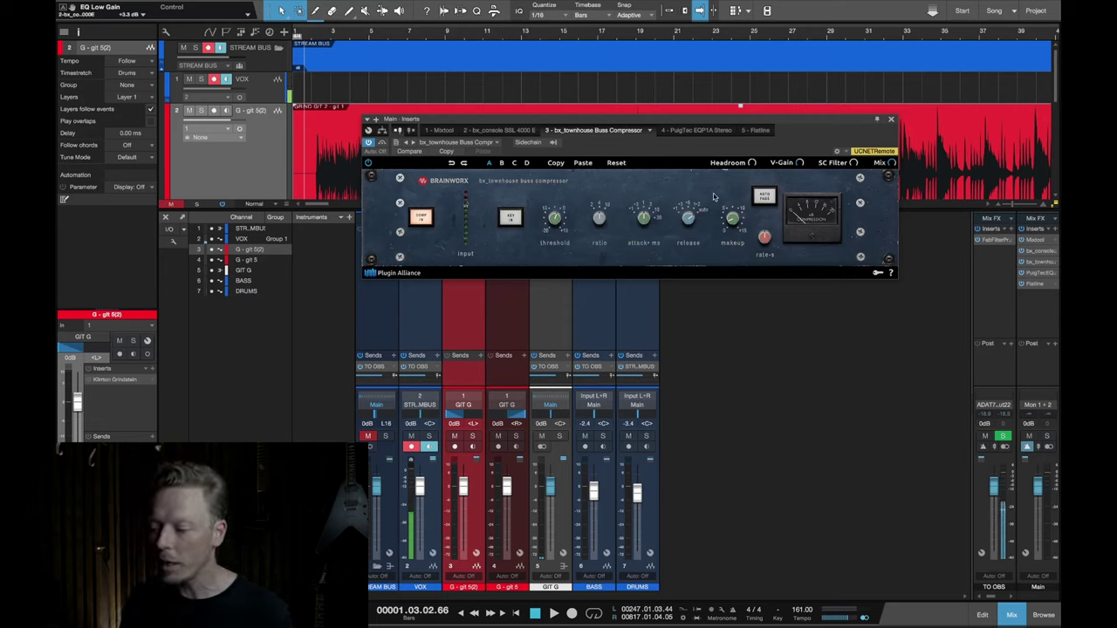
{"action": "left_click", "coordinate": [892, 120]}
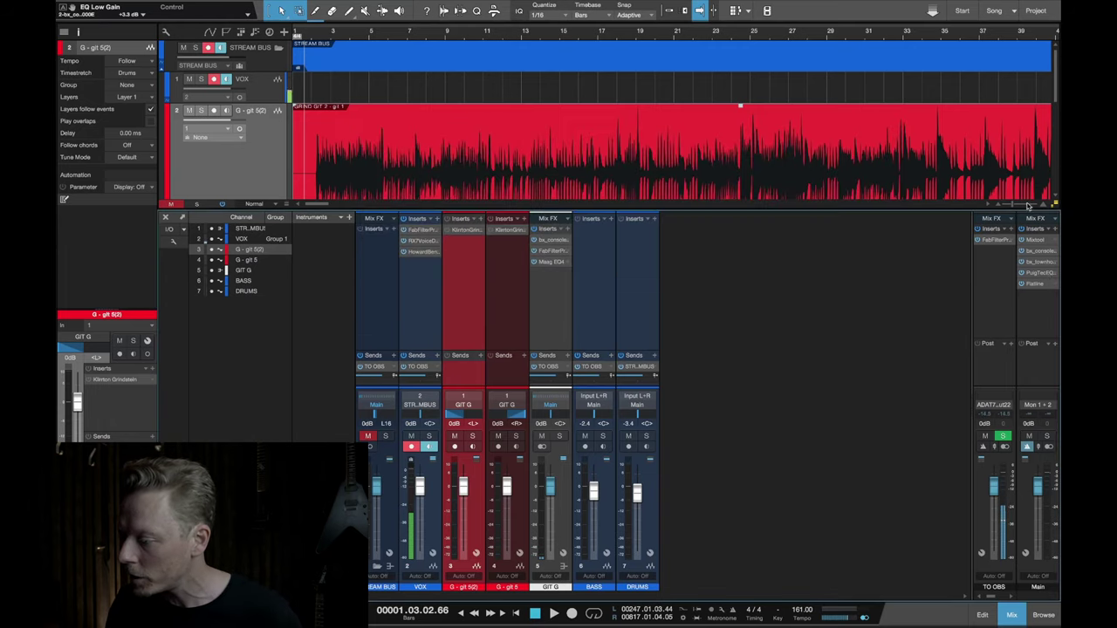
{"action": "left_click", "coordinate": [1042, 273]}
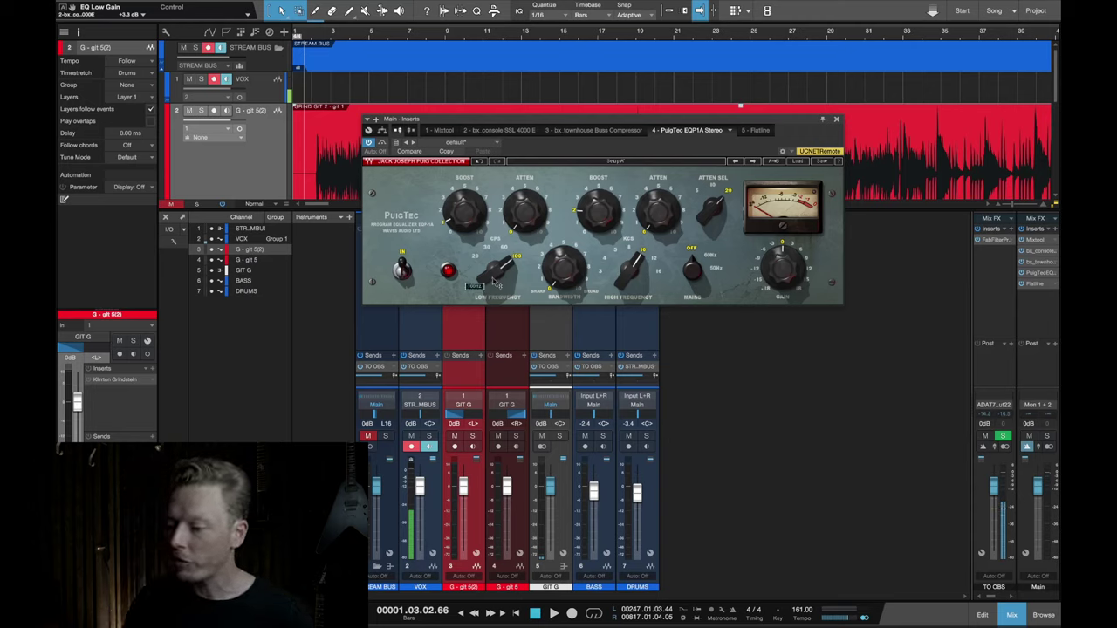
{"action": "mouse_move", "coordinate": [596, 216]}
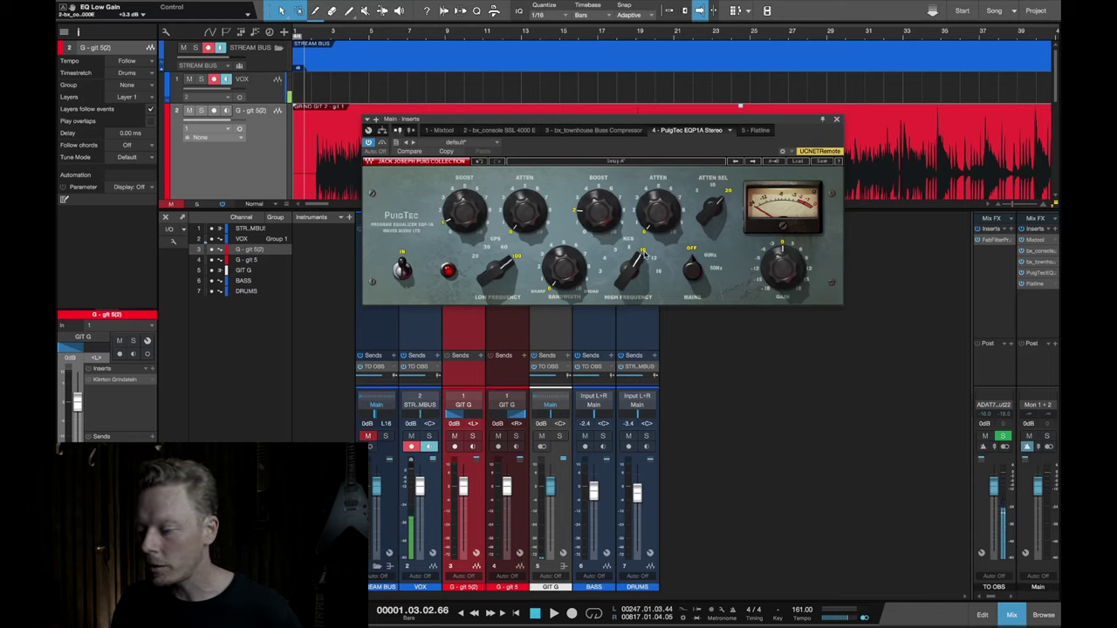
{"action": "left_click", "coordinate": [837, 118]}
{"action": "left_click", "coordinate": [1036, 284]}
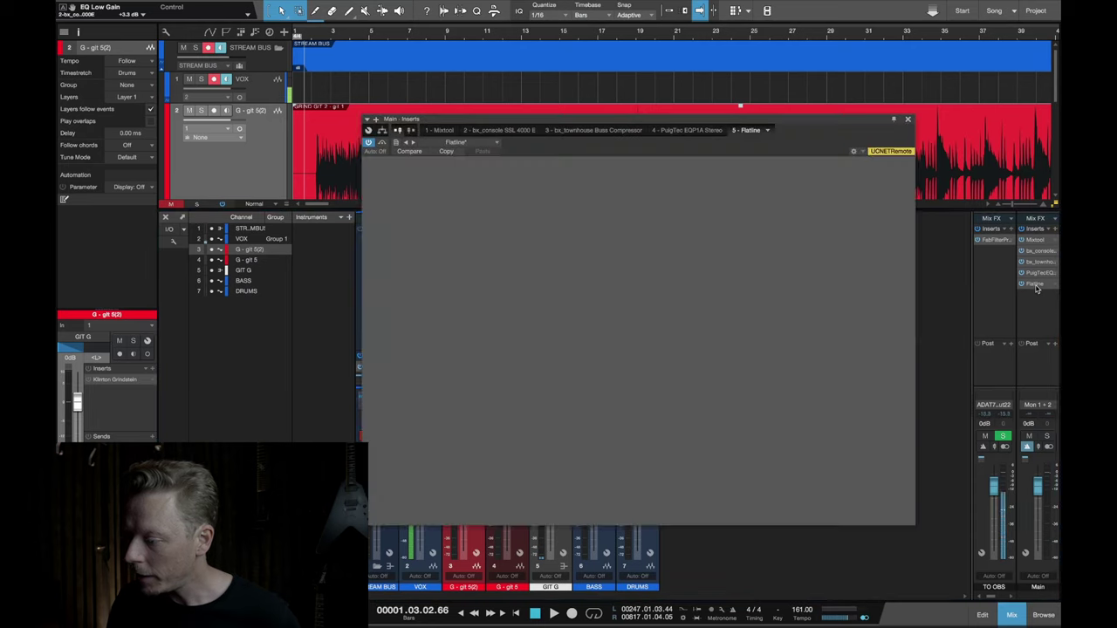
{"action": "left_click_drag", "start_coordinate": [821, 131], "coordinate": [809, 110]}
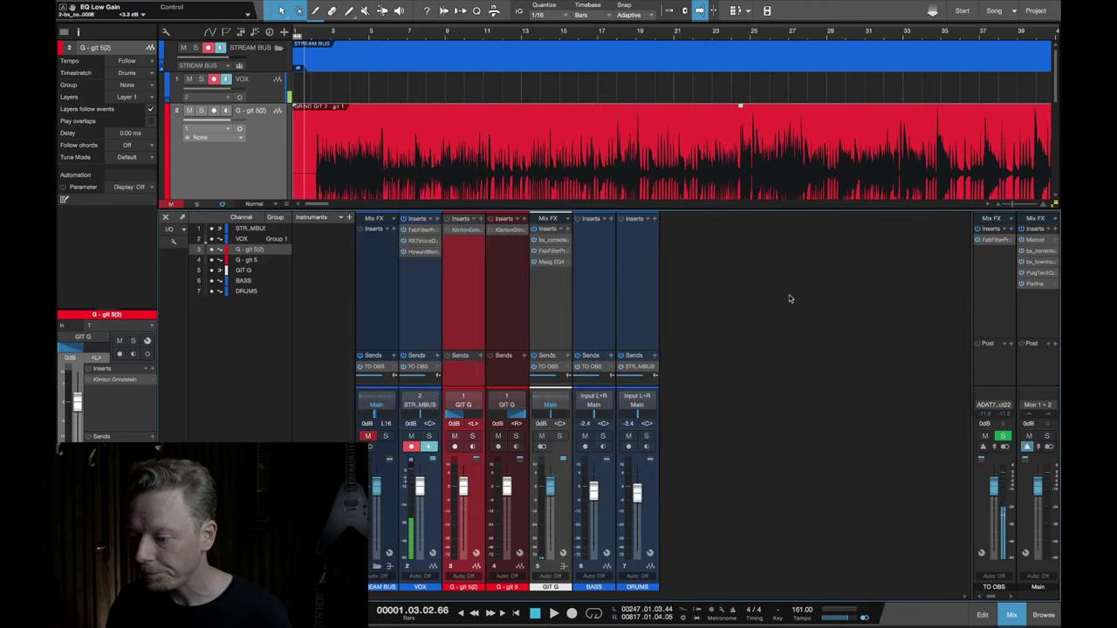
{"action": "key", "text": "F3"}
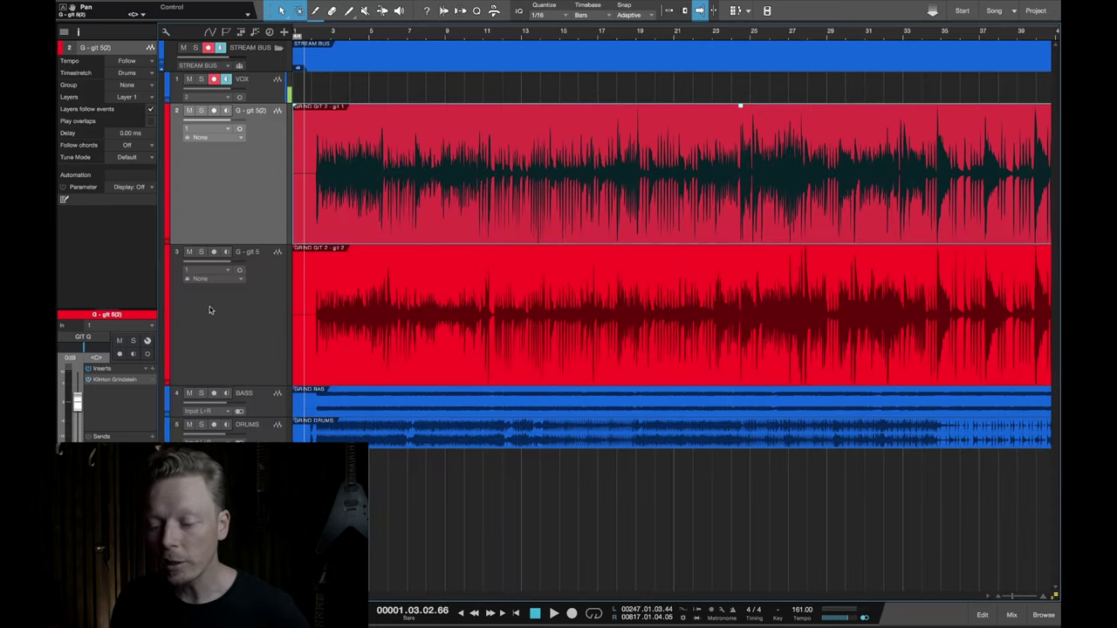
Open Klirrton Grindstein on track G - git 5(2) and set its gate pedal to 48.8% threshold and 100% boost, with boost on
{"action": "left_click", "coordinate": [117, 381]}
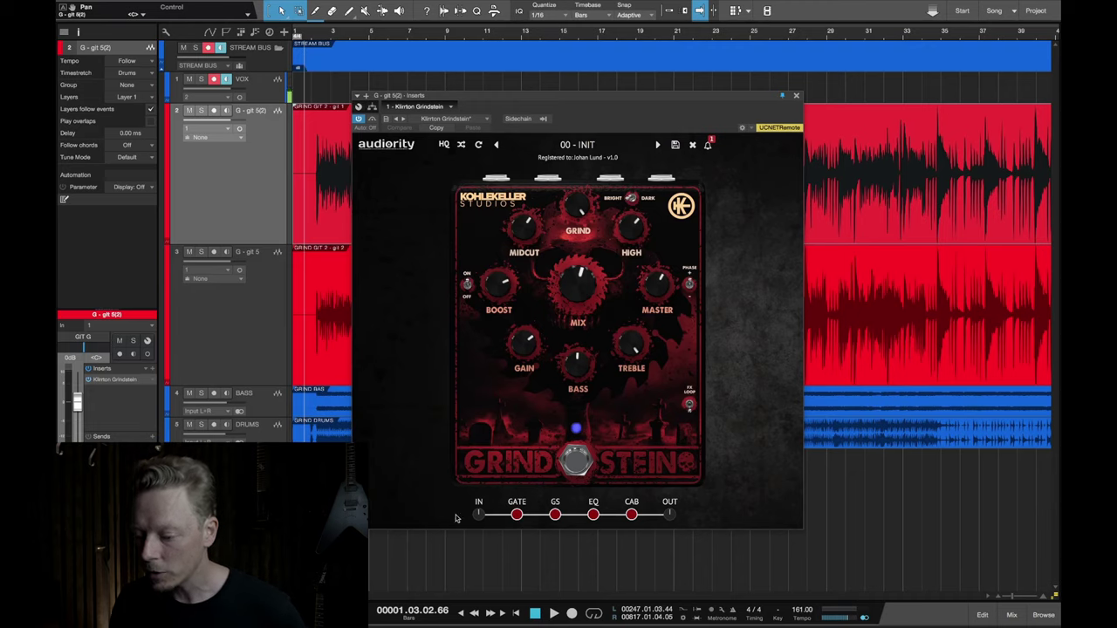
{"action": "left_click", "coordinate": [516, 515]}
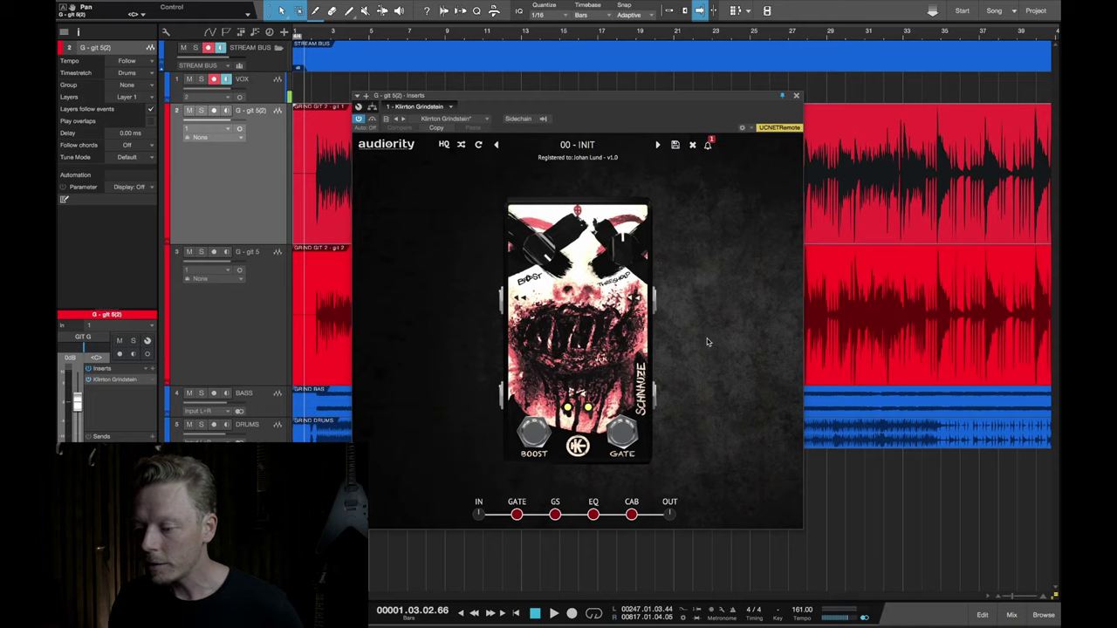
{"action": "mouse_move", "coordinate": [620, 261]}
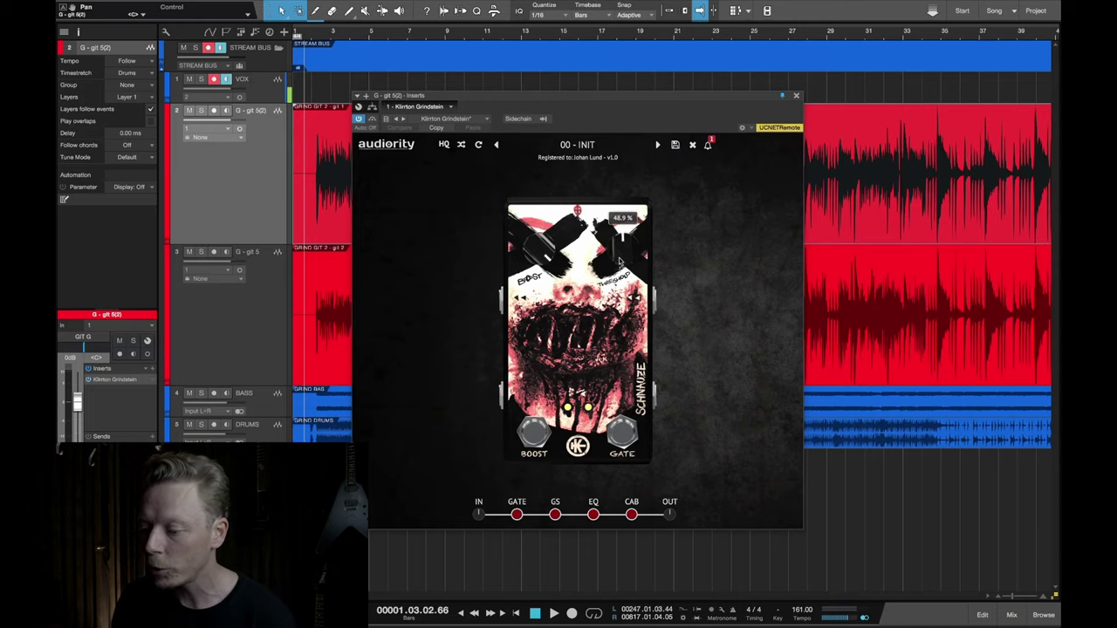
{"action": "mouse_move", "coordinate": [619, 262]}
{"action": "left_mouse_down"}
{"action": "mouse_move", "coordinate": [625, 246]}
{"action": "mouse_move", "coordinate": [621, 259]}
{"action": "left_mouse_up"}
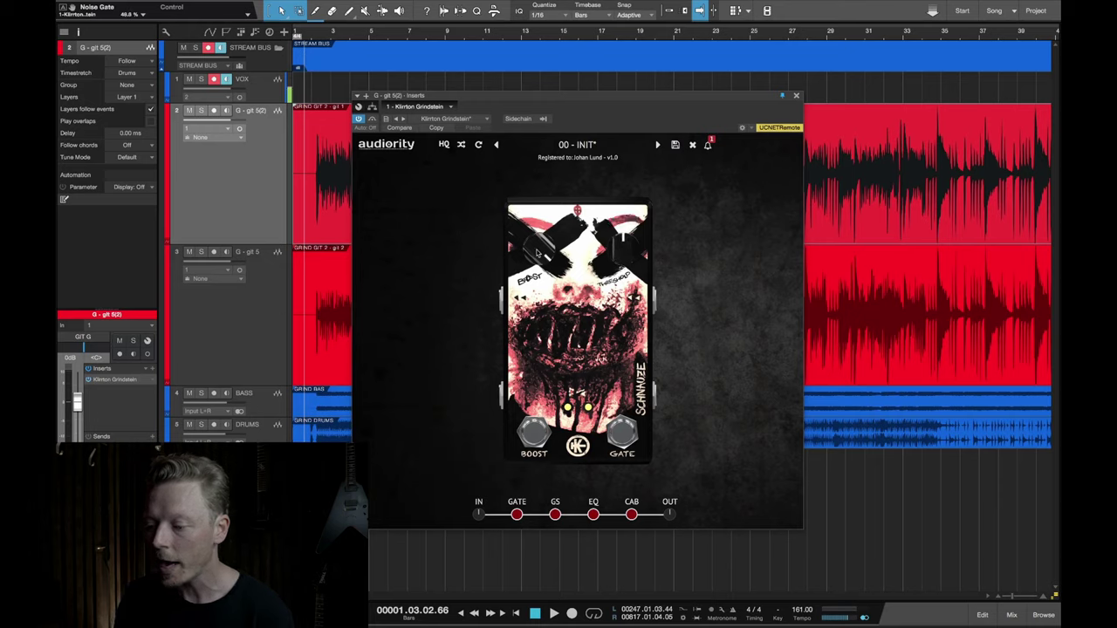
{"action": "mouse_move", "coordinate": [540, 253]}
{"action": "left_mouse_down"}
{"action": "mouse_move", "coordinate": [553, 454]}
{"action": "mouse_move", "coordinate": [562, 305]}
{"action": "mouse_move", "coordinate": [549, 251]}
{"action": "left_mouse_up"}
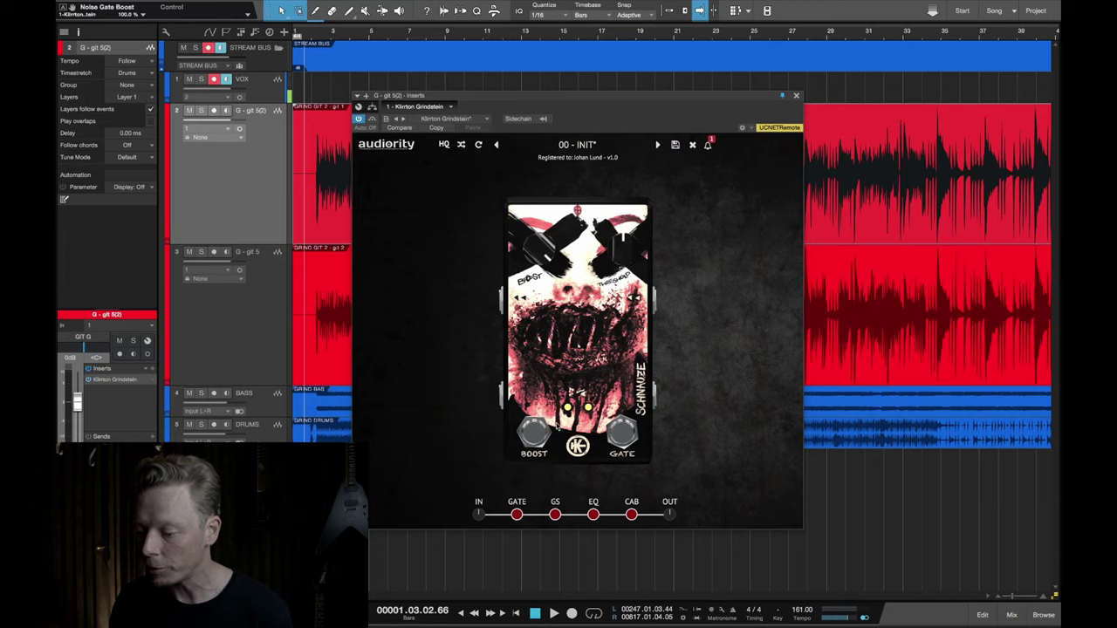
{"action": "left_click", "coordinate": [534, 436]}
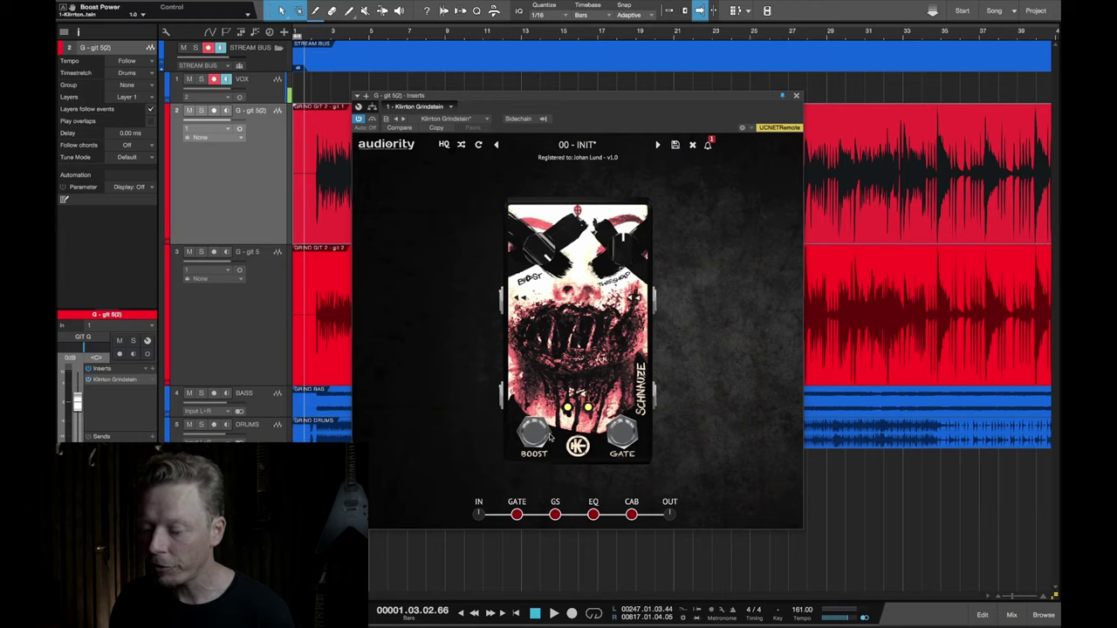
Toggle the gate pedal's gate off and back on, and review the Grindstein, Fleisch EQ and cab pedals in the signal chain
{"action": "left_click", "coordinate": [623, 434]}
{"action": "left_click", "coordinate": [623, 435]}
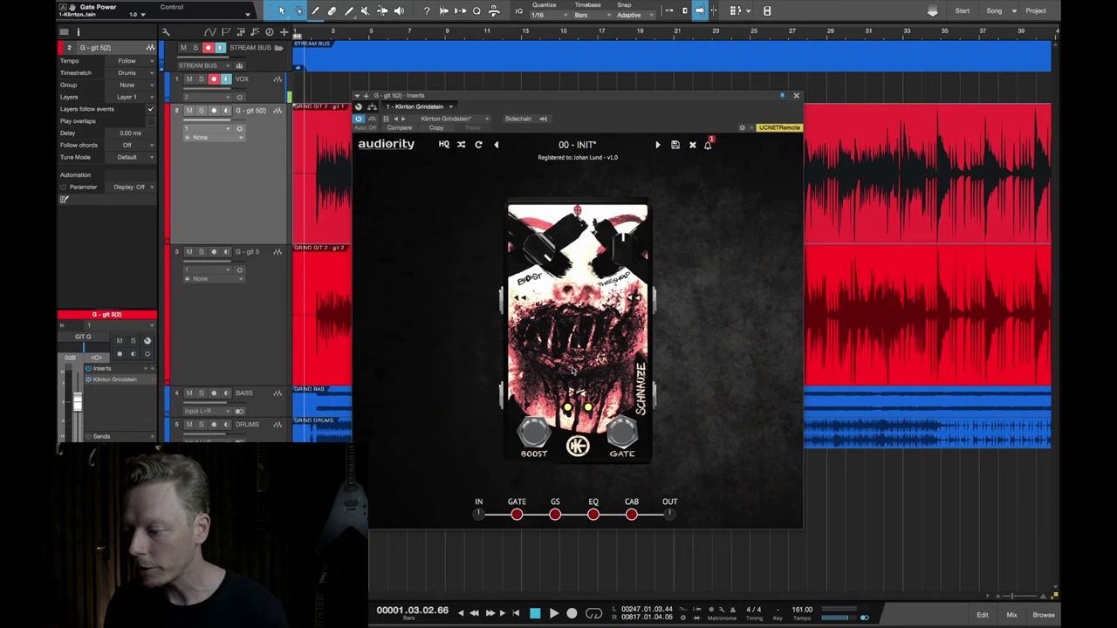
{"action": "left_click", "coordinate": [555, 515]}
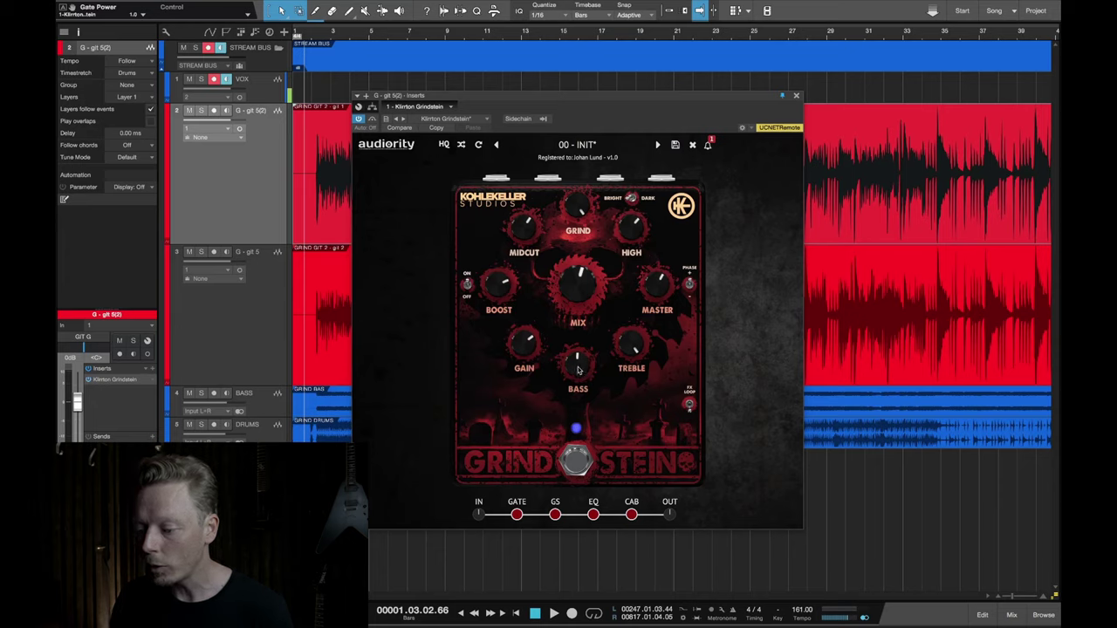
{"action": "mouse_move", "coordinate": [578, 370]}
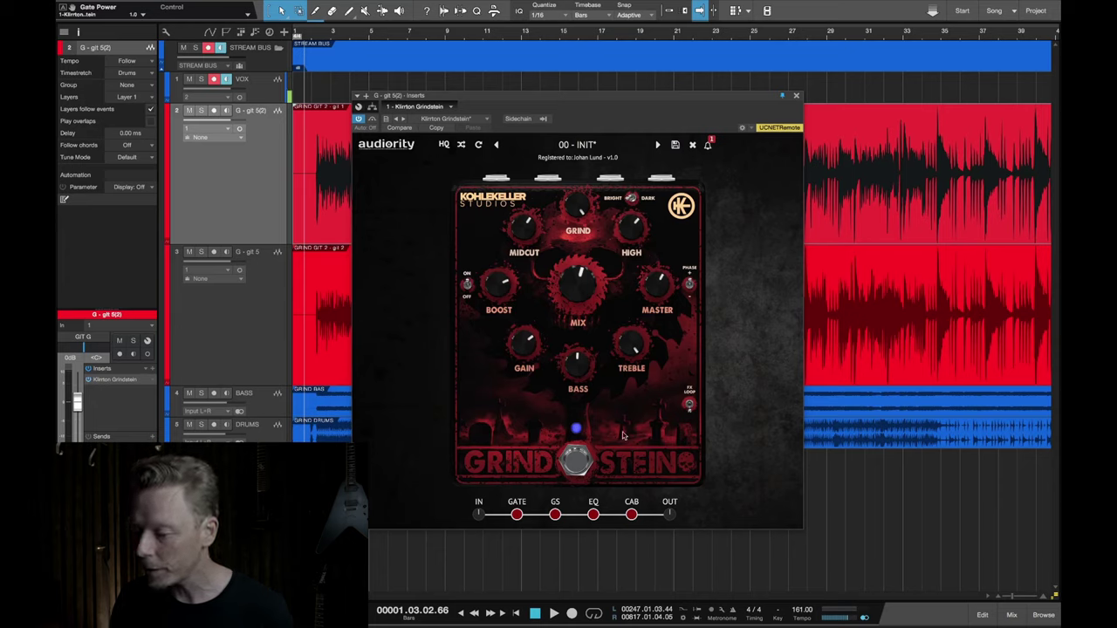
{"action": "left_click", "coordinate": [594, 515]}
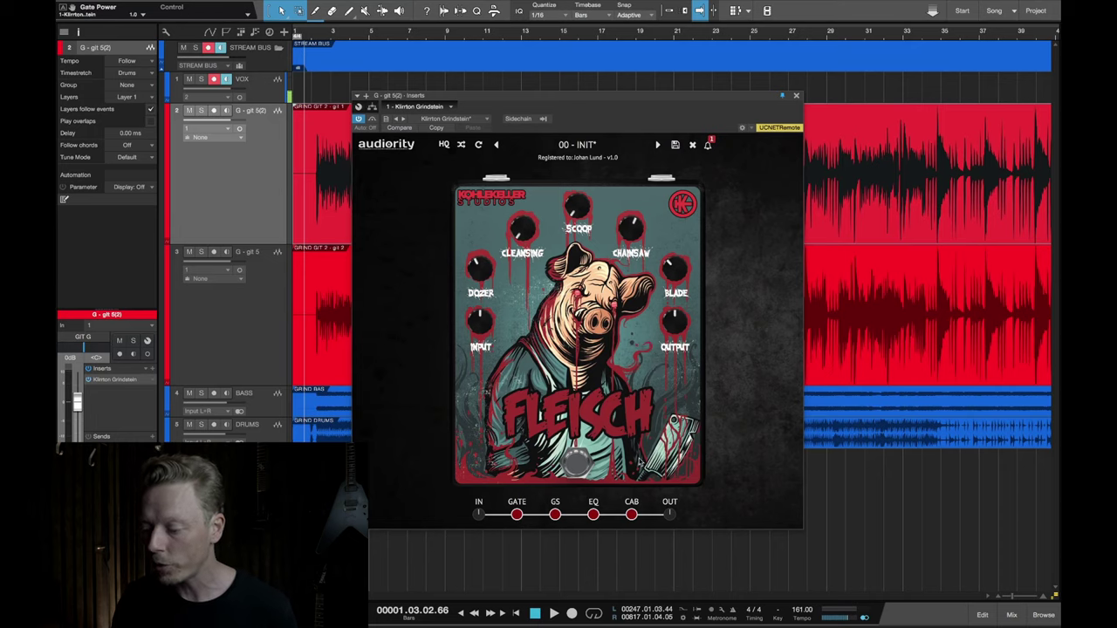
{"action": "left_click", "coordinate": [632, 515]}
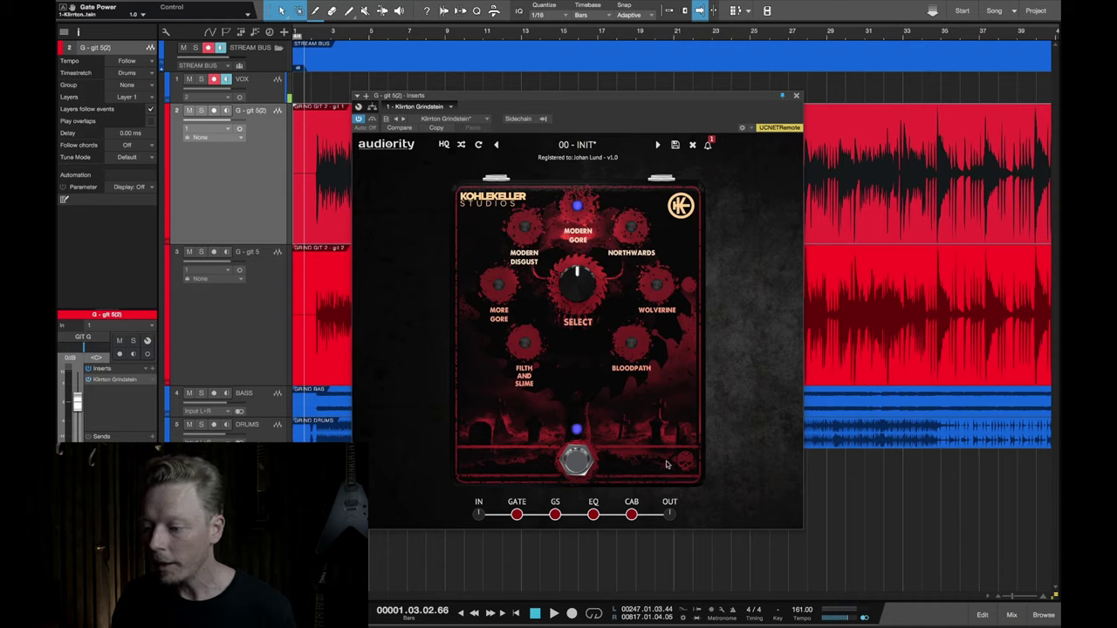
Browse the plugin's factory preset list and close it without loading a preset
{"action": "left_click", "coordinate": [590, 148]}
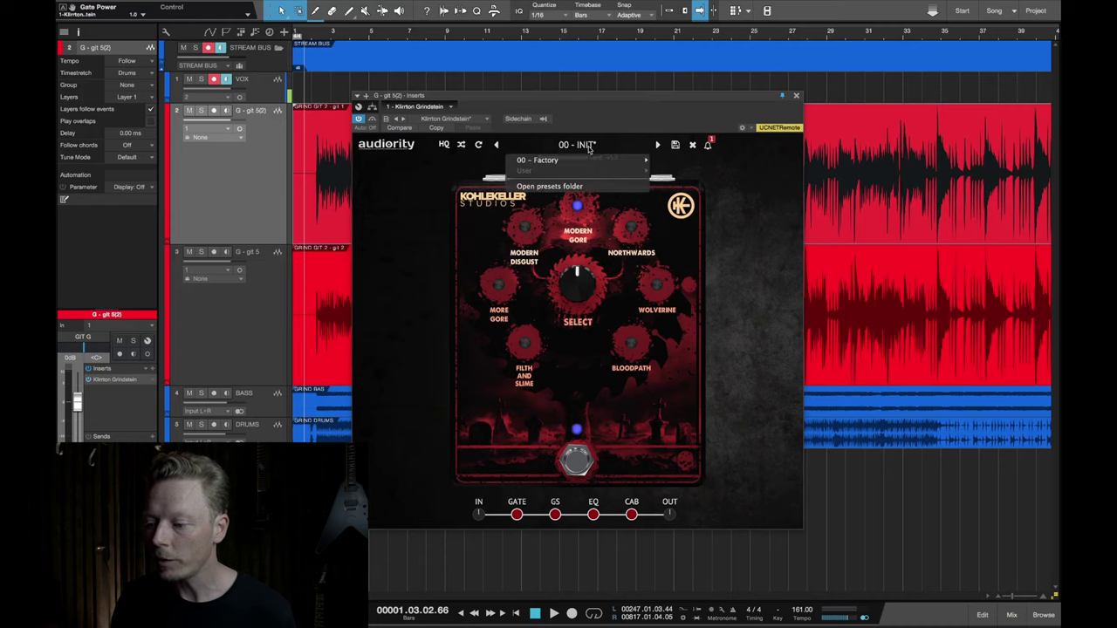
{"action": "mouse_move", "coordinate": [592, 159]}
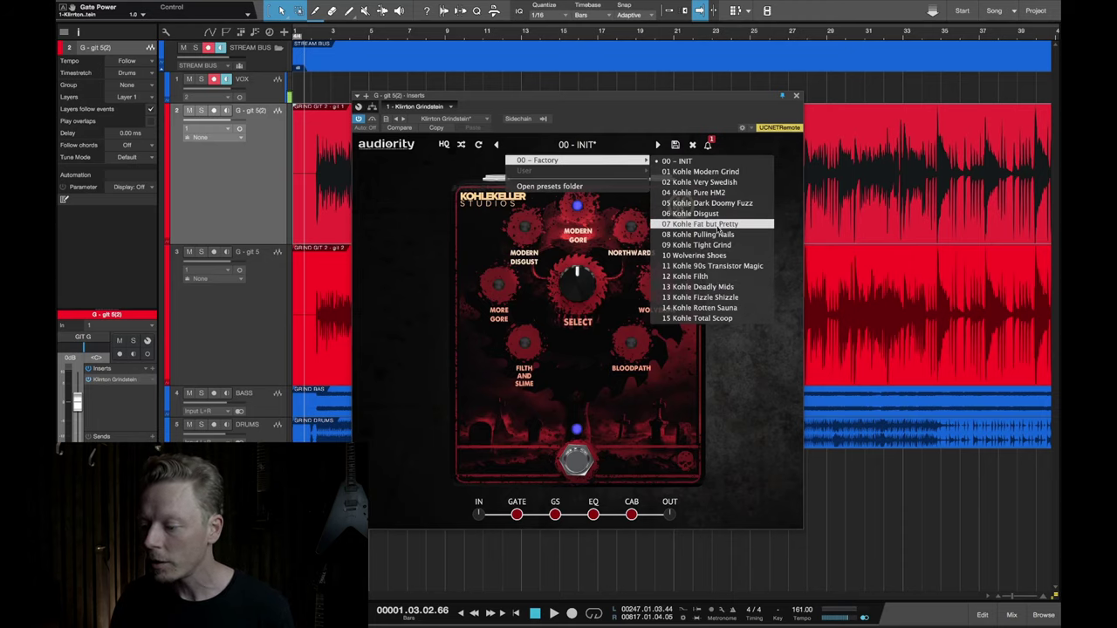
{"action": "left_click", "coordinate": [757, 276]}
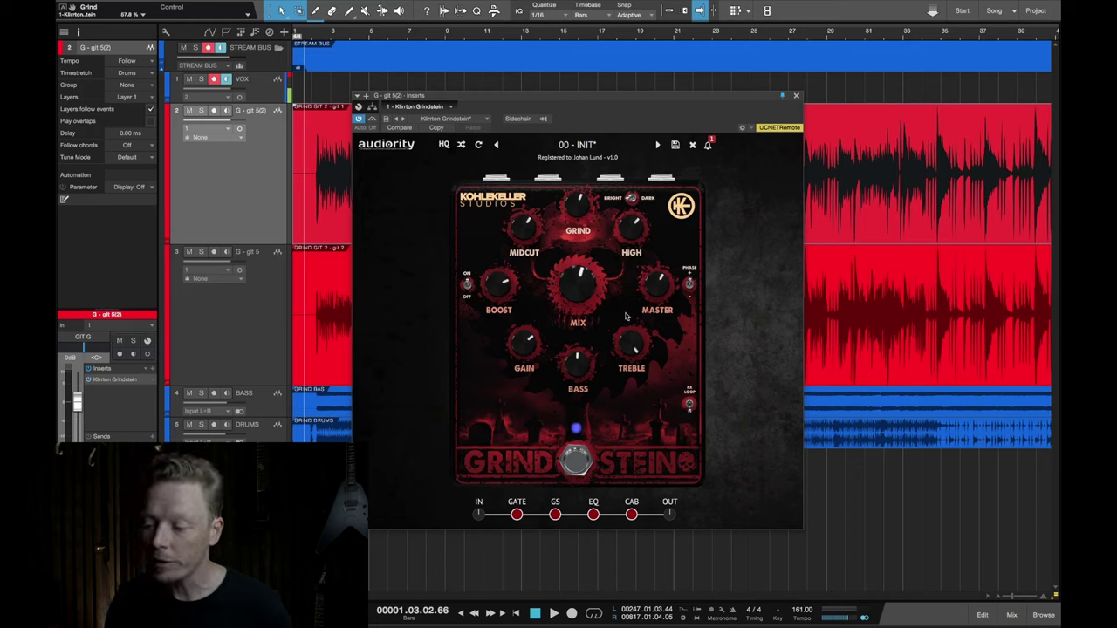
Show the Fleisch EQ and cab pedals, and return to the gate pedal
{"action": "left_click", "coordinate": [594, 515]}
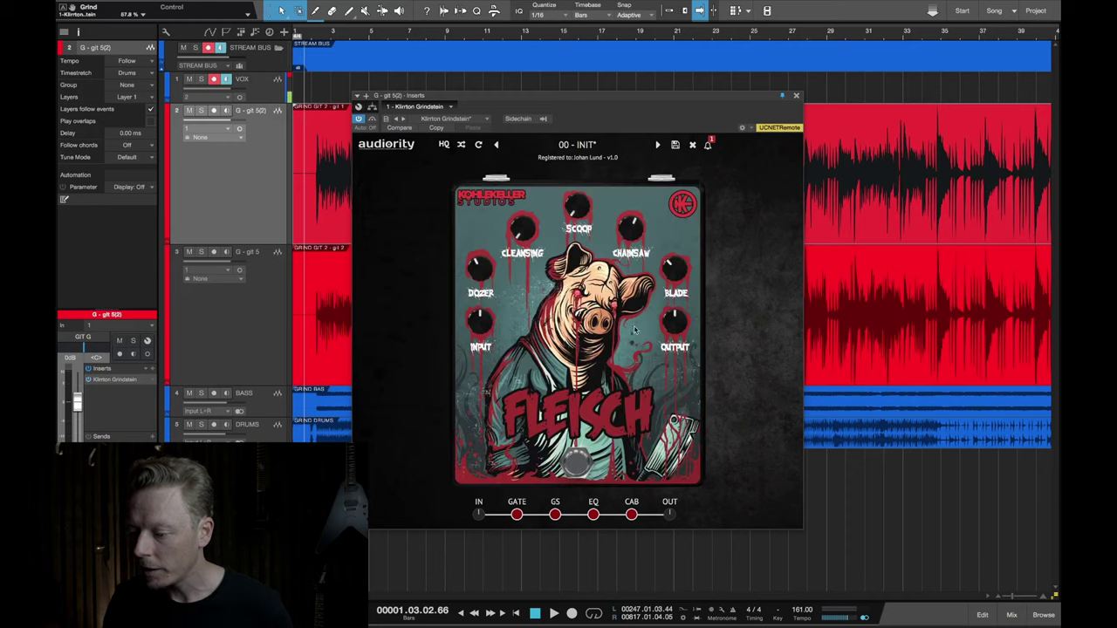
{"action": "left_click", "coordinate": [632, 514]}
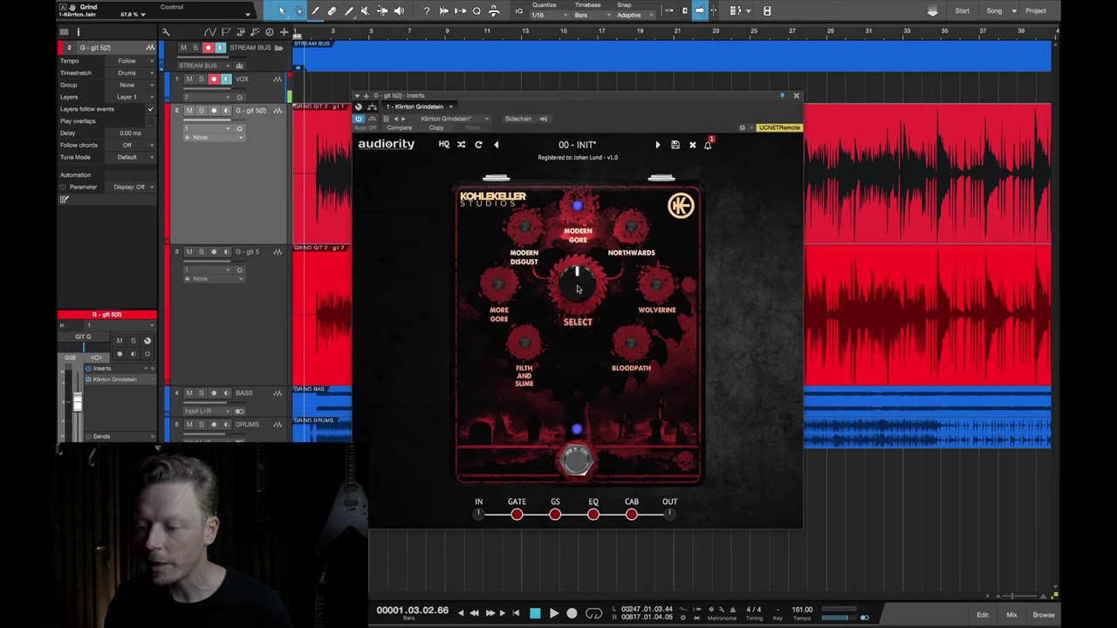
{"action": "left_click", "coordinate": [517, 515]}
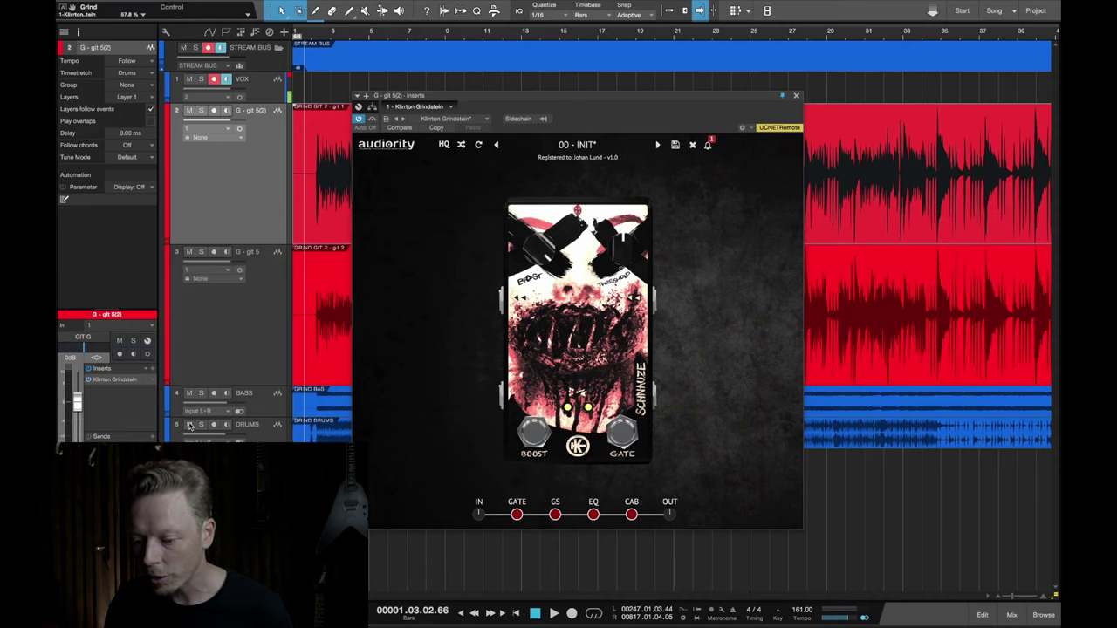
Mute the DRUMS, BASS and G - git 5 tracks to audition G - git 5(2) alone
{"action": "left_click", "coordinate": [190, 425]}
{"action": "left_click", "coordinate": [189, 393]}
{"action": "left_click", "coordinate": [189, 252]}
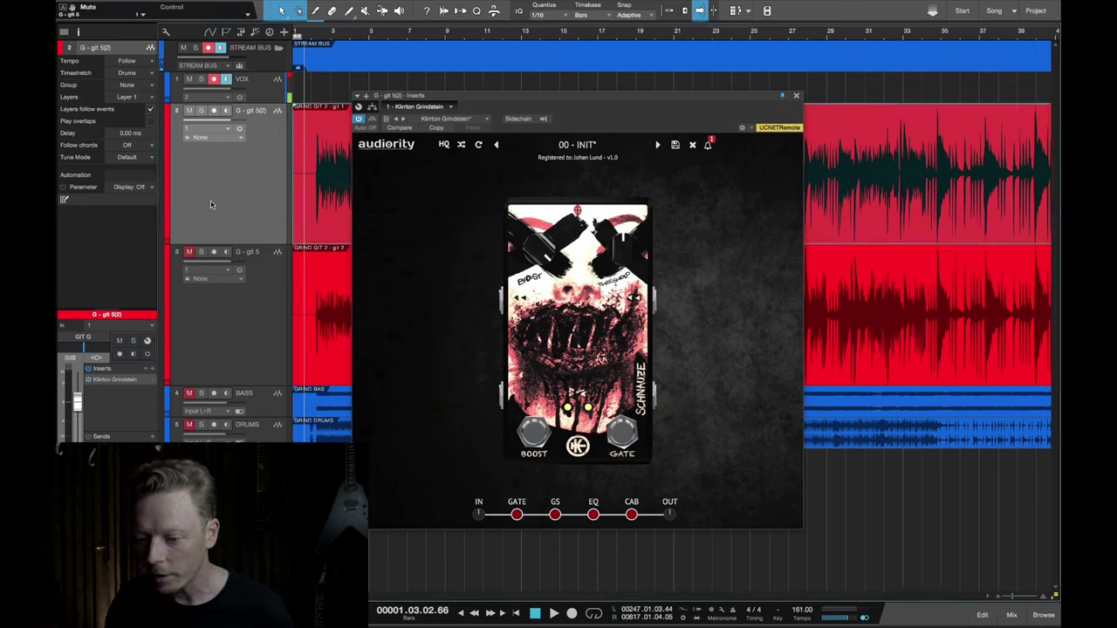
{"action": "key", "text": "space"}
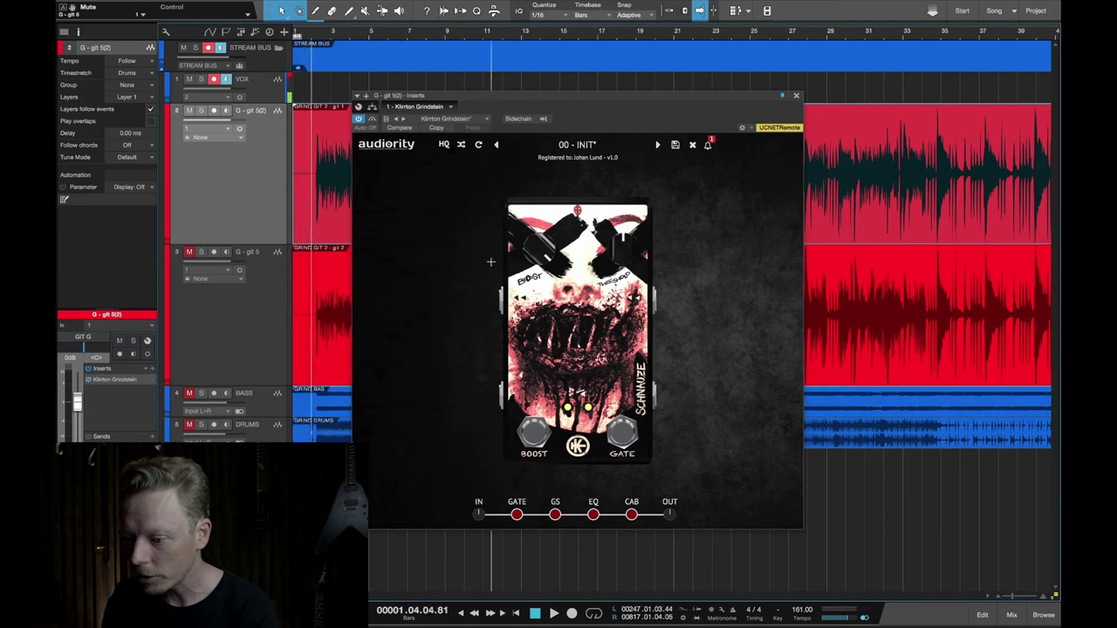
Switch off the gate pedal's boost, lower its amount to 0%, and raise it to 100% during playback with the boost on
{"action": "left_click", "coordinate": [536, 427]}
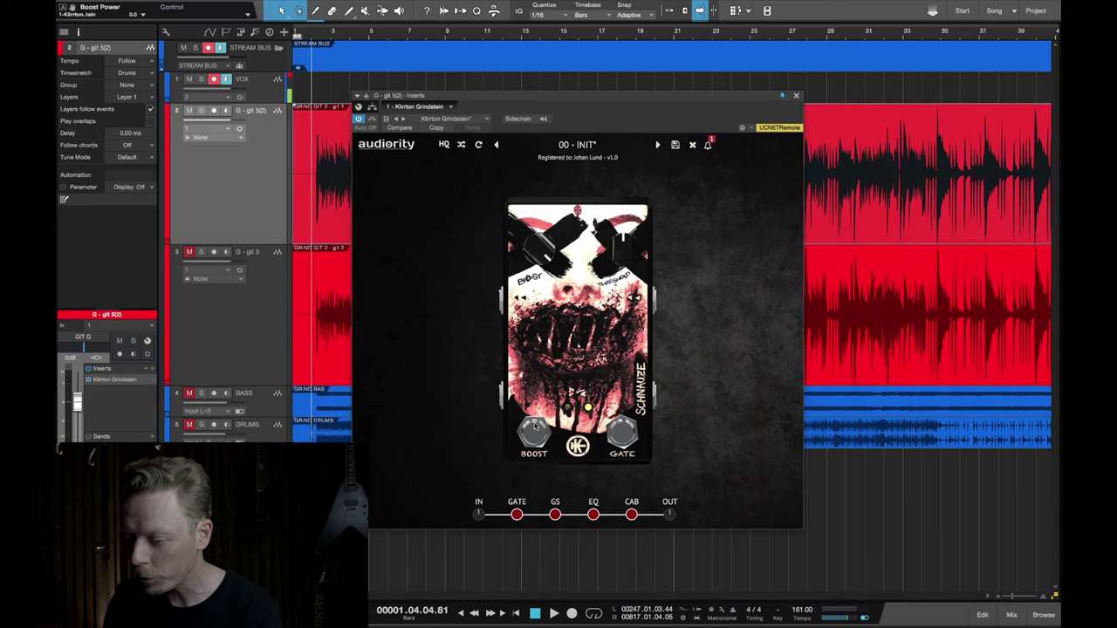
{"action": "mouse_move", "coordinate": [540, 255]}
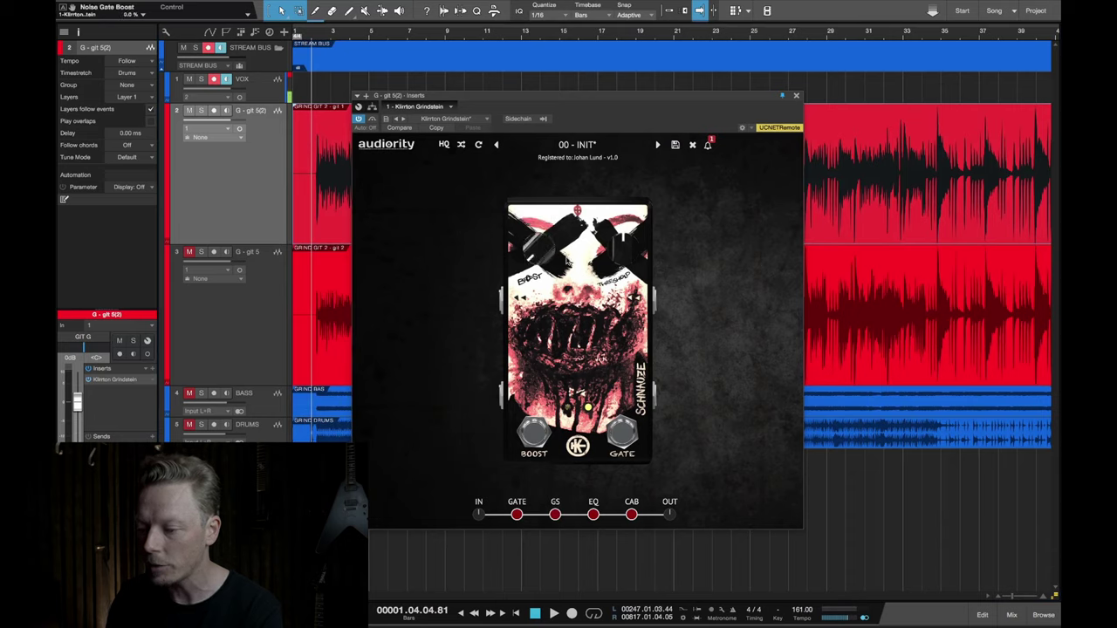
{"action": "key", "text": "space"}
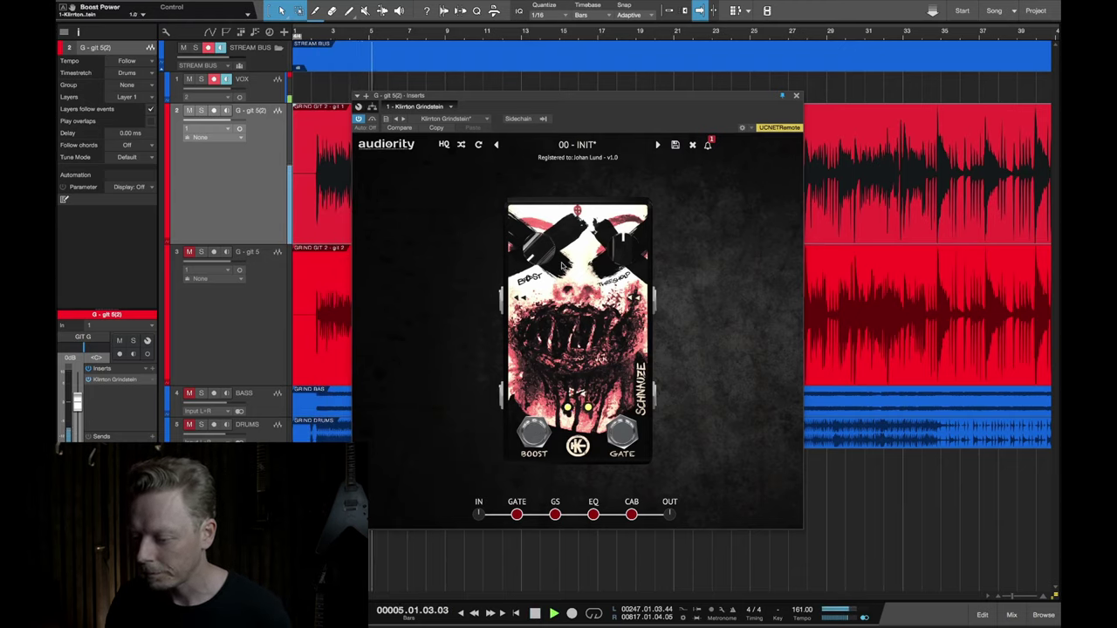
{"action": "left_click_drag", "start_coordinate": [536, 253], "coordinate": [531, 146]}
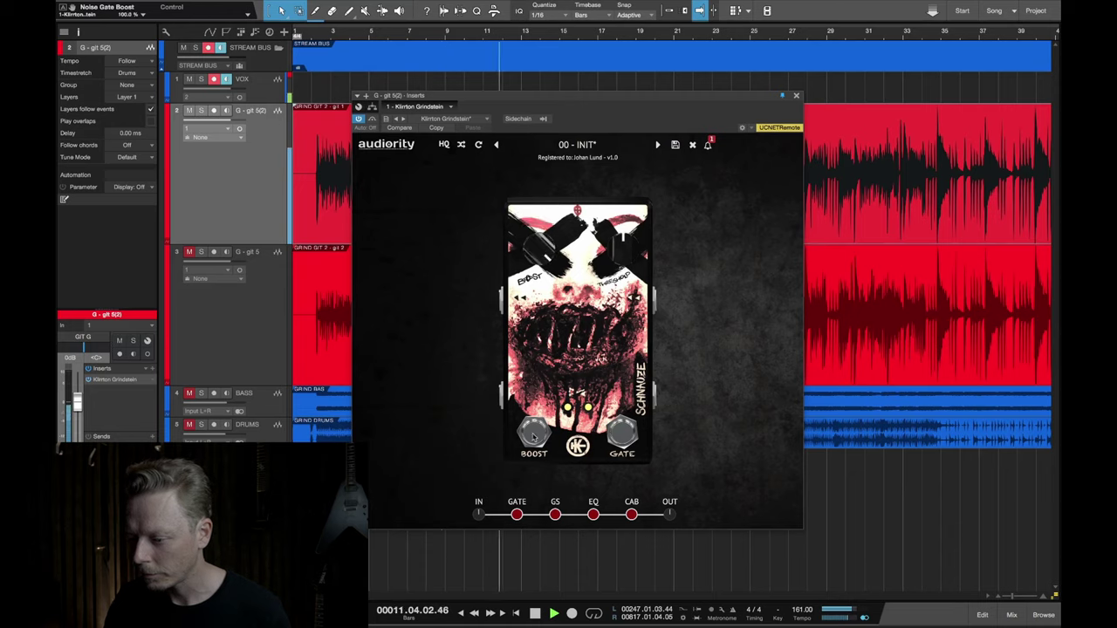
Compare the guitar sound with the boost off and on during playback, leave the boost on and stop playback
{"action": "left_click", "coordinate": [533, 437]}
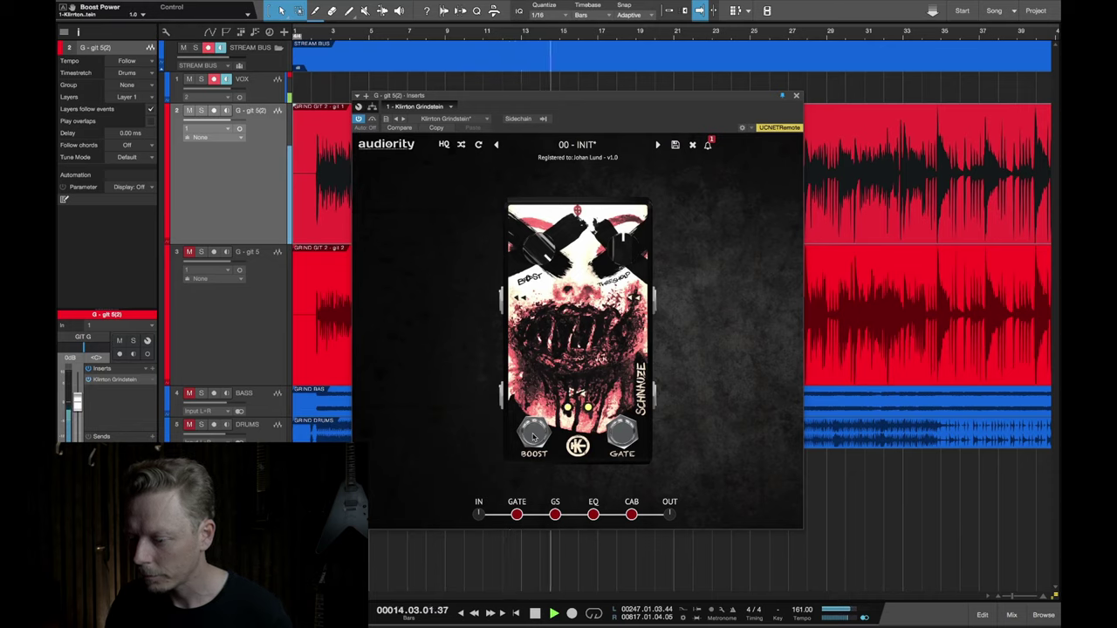
{"action": "left_click", "coordinate": [533, 436]}
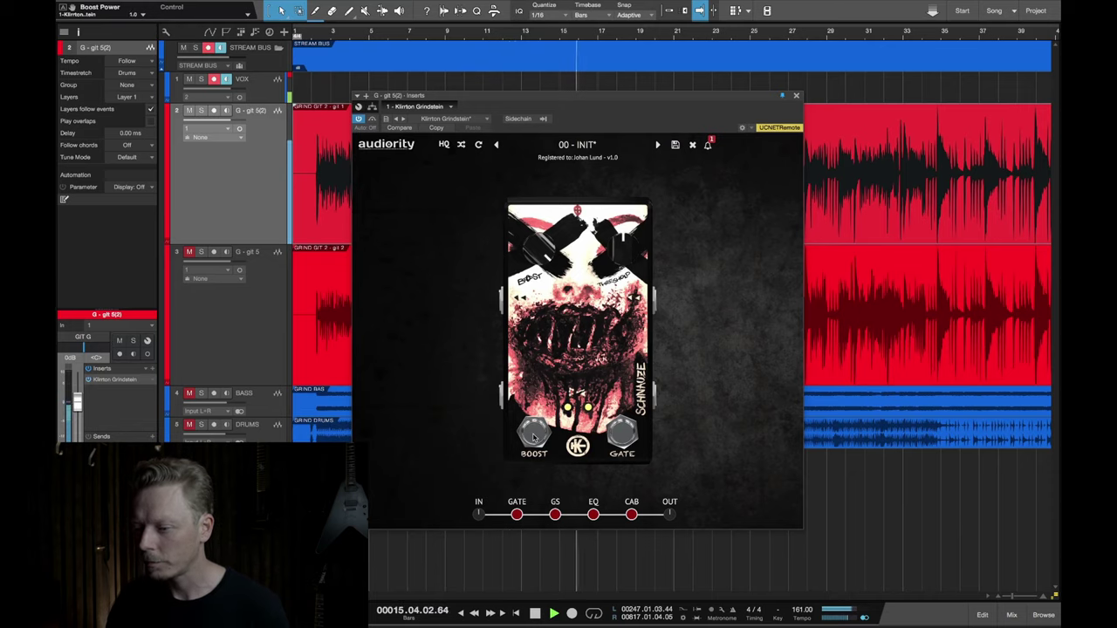
{"action": "left_click", "coordinate": [534, 437]}
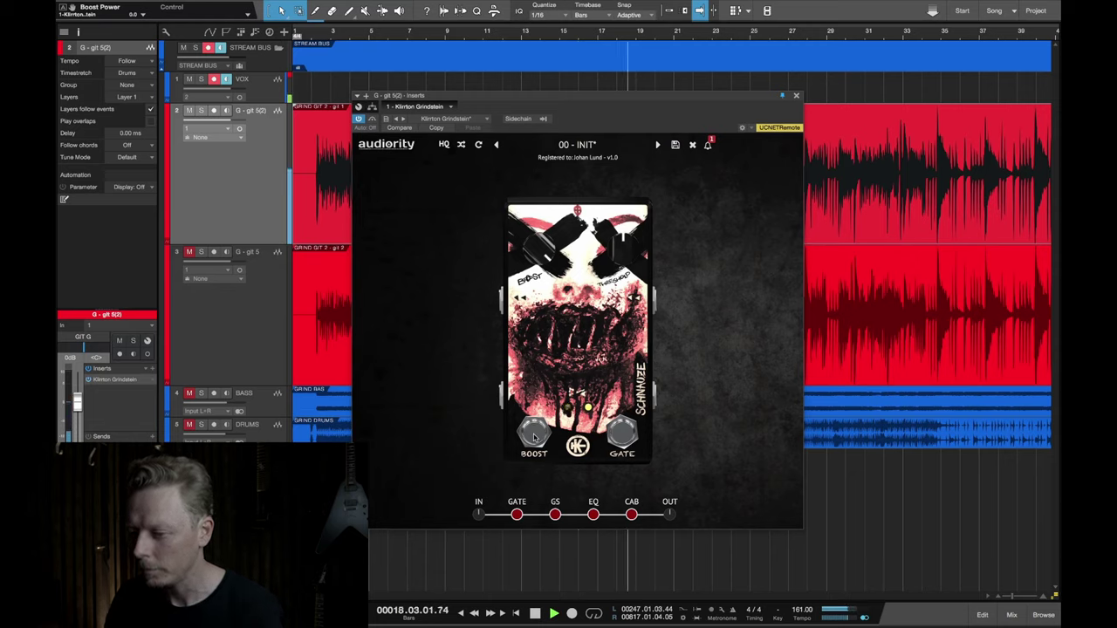
{"action": "left_click", "coordinate": [534, 436]}
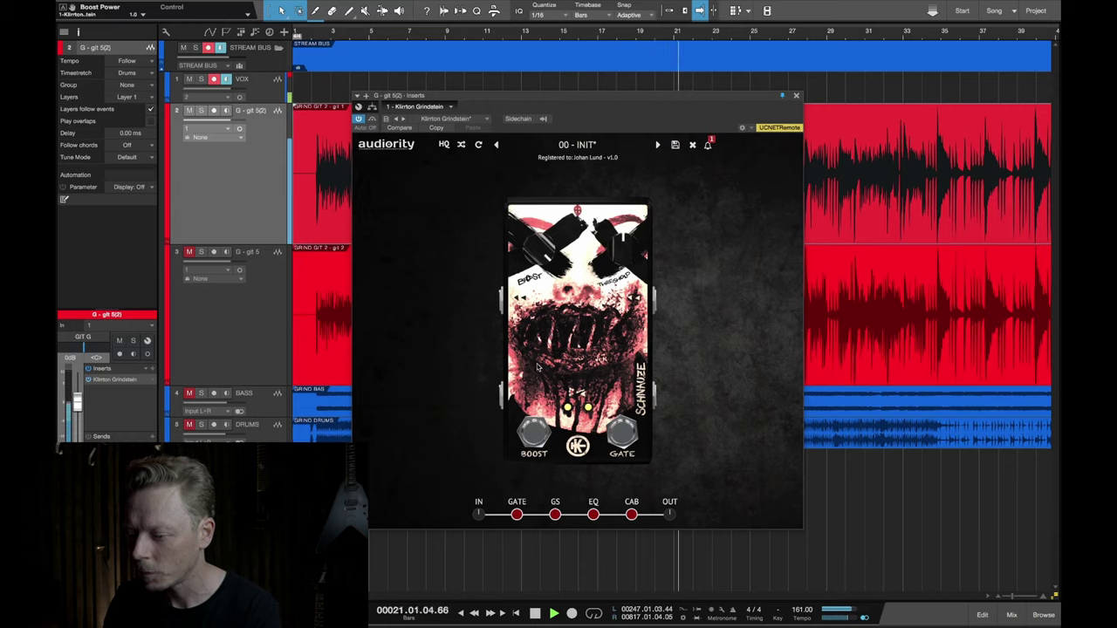
{"action": "key", "text": "space"}
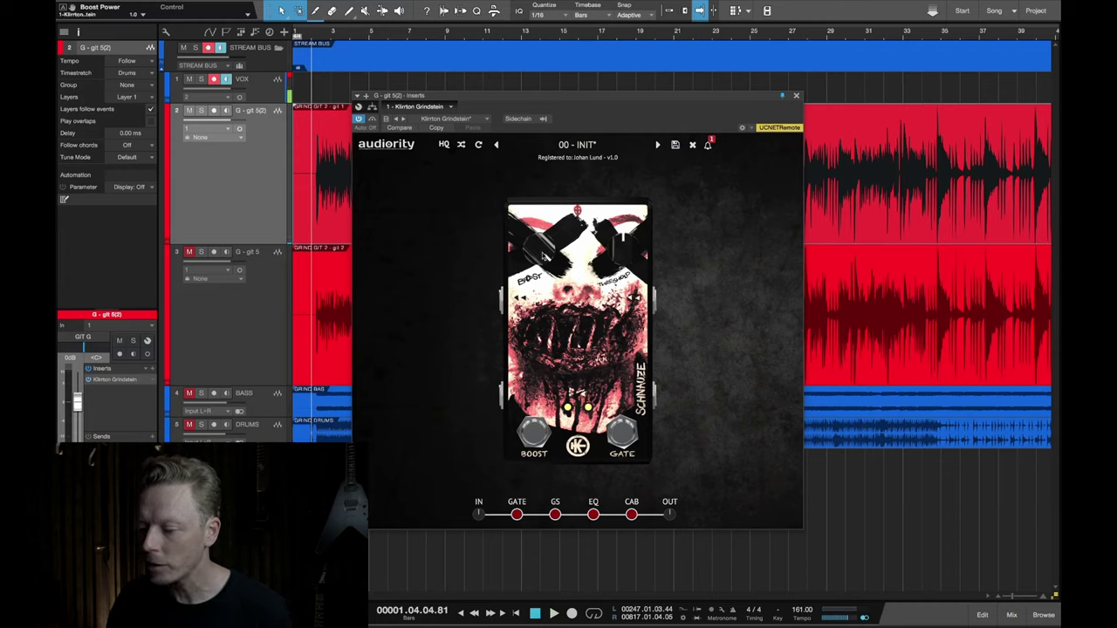
Show the Grindstein pedal and set its Grind knob to 61.9%
{"action": "mouse_move", "coordinate": [543, 256]}
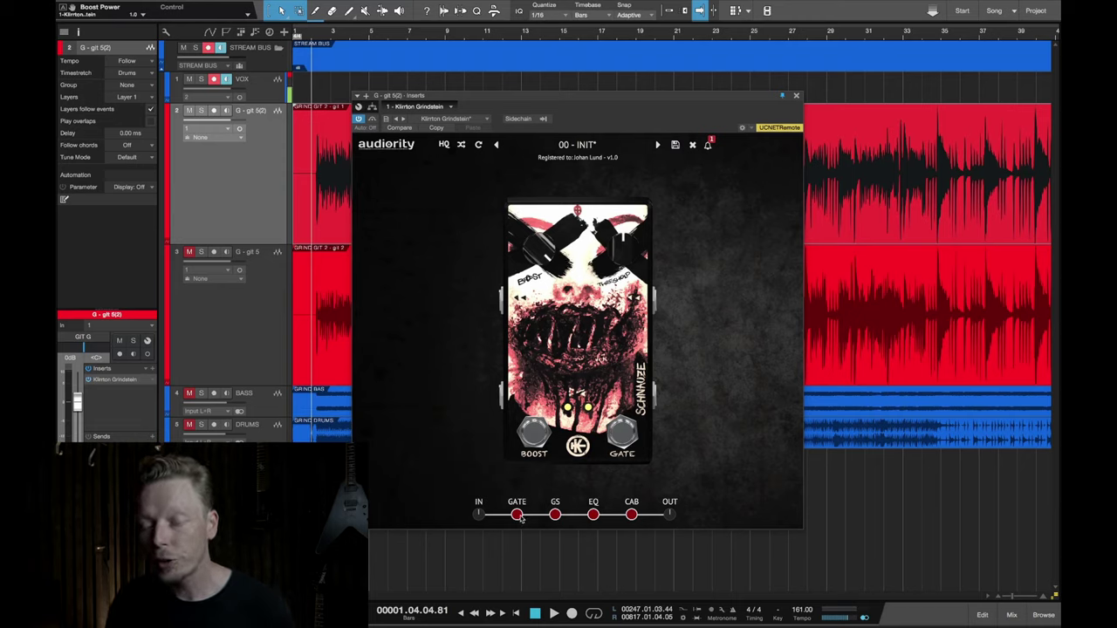
{"action": "left_click", "coordinate": [555, 515]}
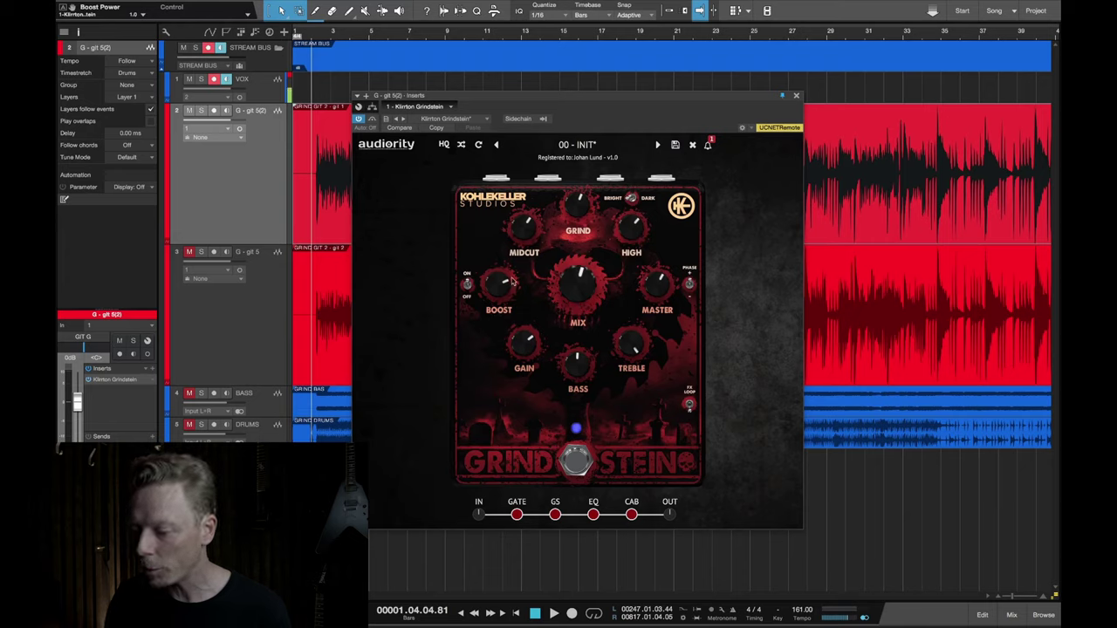
{"action": "left_click", "coordinate": [576, 211]}
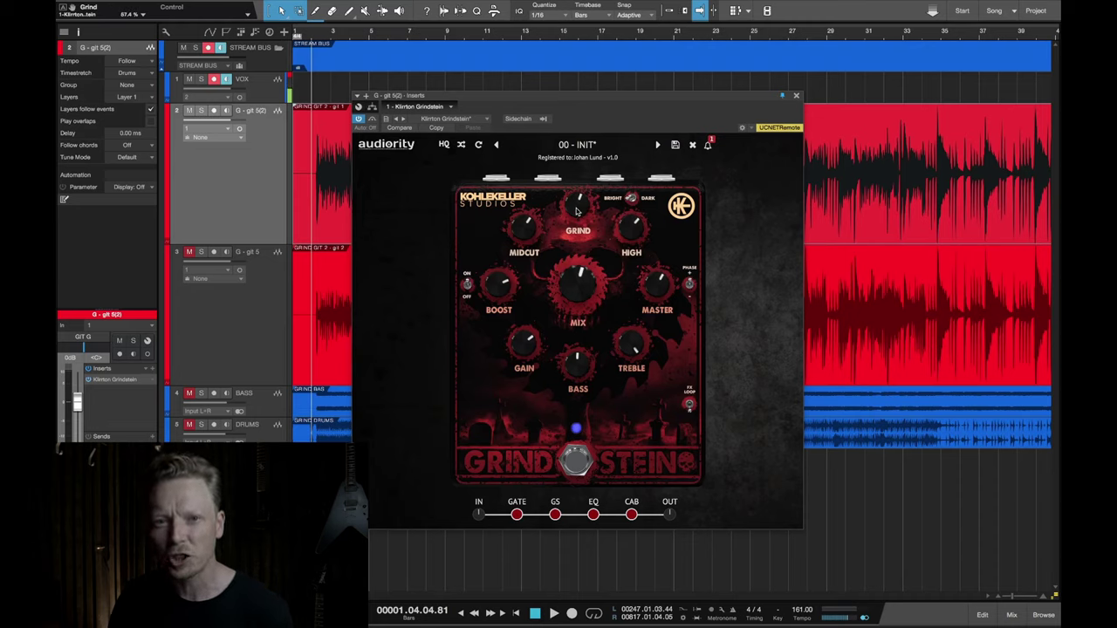
{"action": "left_click_drag", "start_coordinate": [578, 211], "coordinate": [554, 242]}
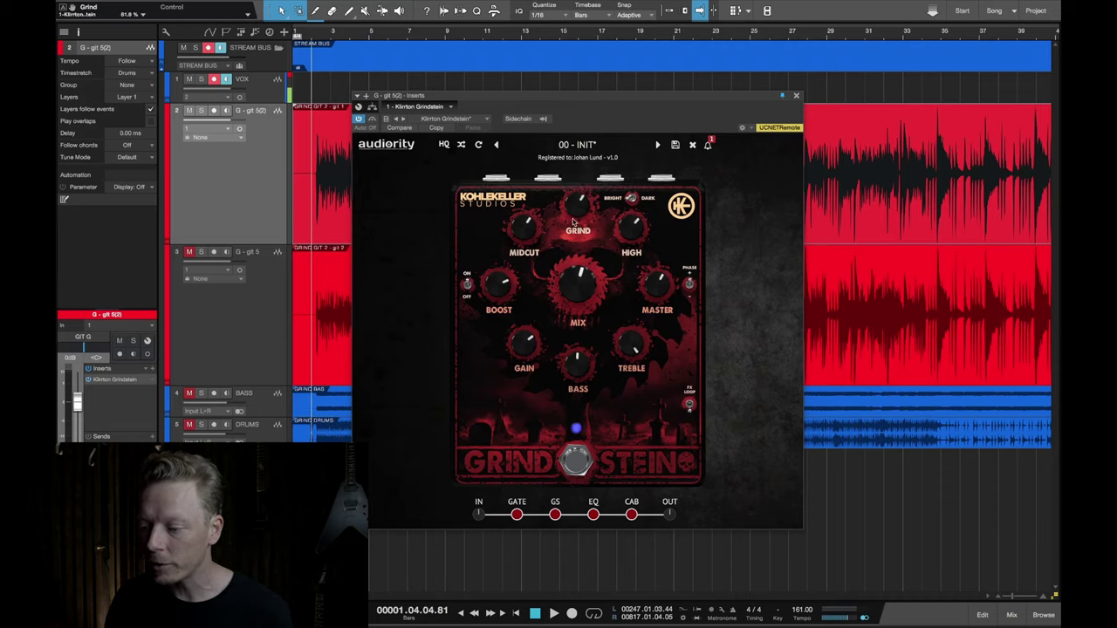
Set the Grindstein pedal's Midcut knob to 60.2%
{"action": "mouse_move", "coordinate": [524, 234]}
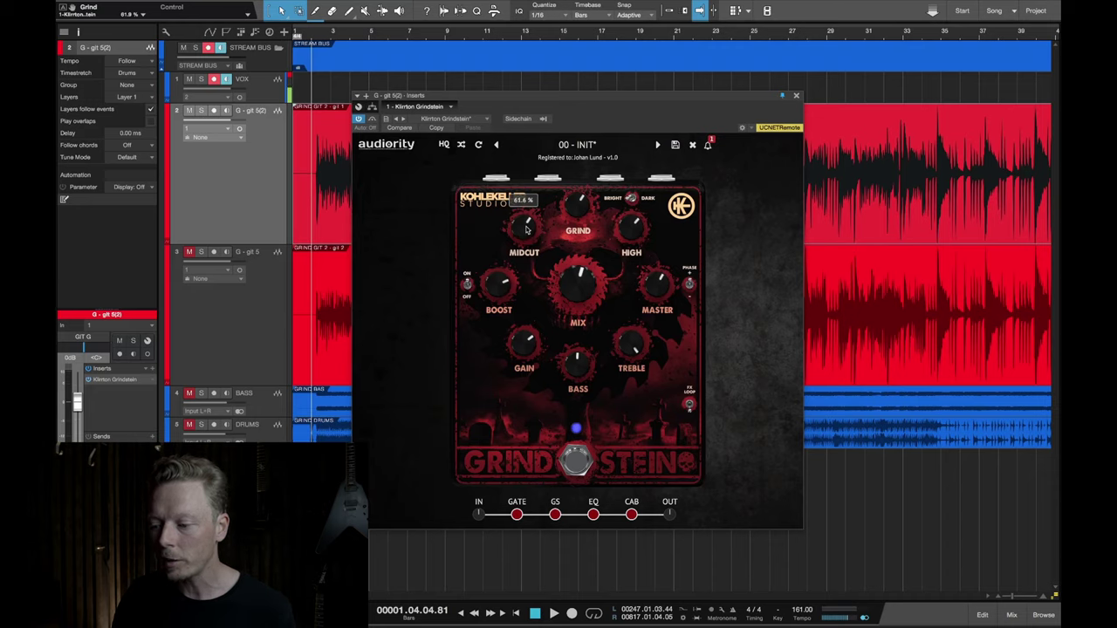
{"action": "scroll", "coordinate": [527, 231], "scroll_direction": "down", "scroll_amount": 3}
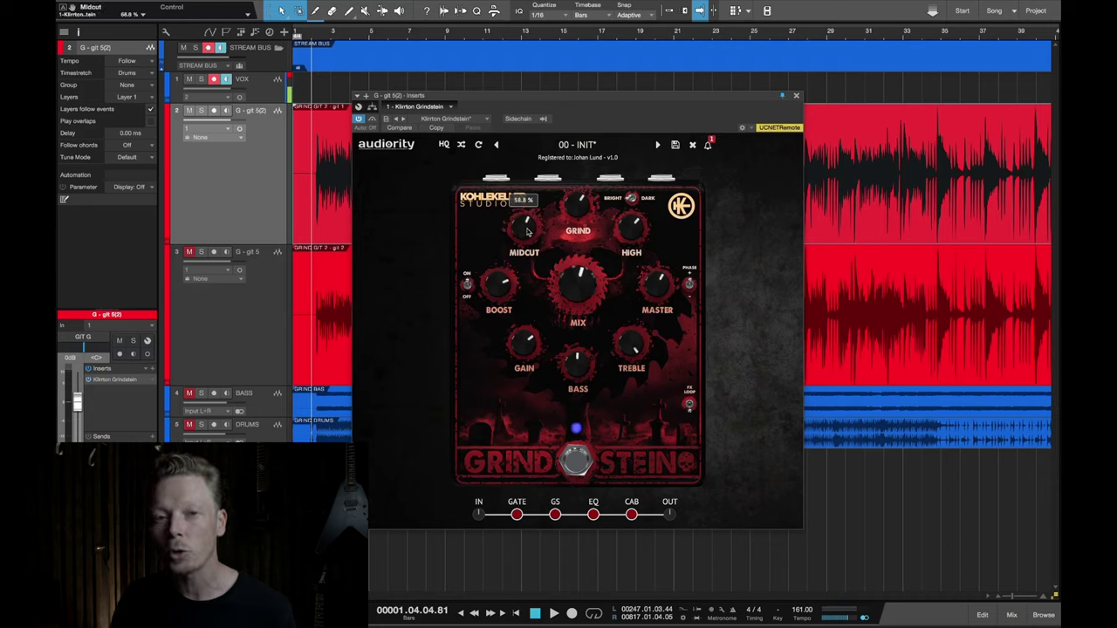
{"action": "scroll", "coordinate": [528, 232], "scroll_direction": "up", "scroll_amount": 1}
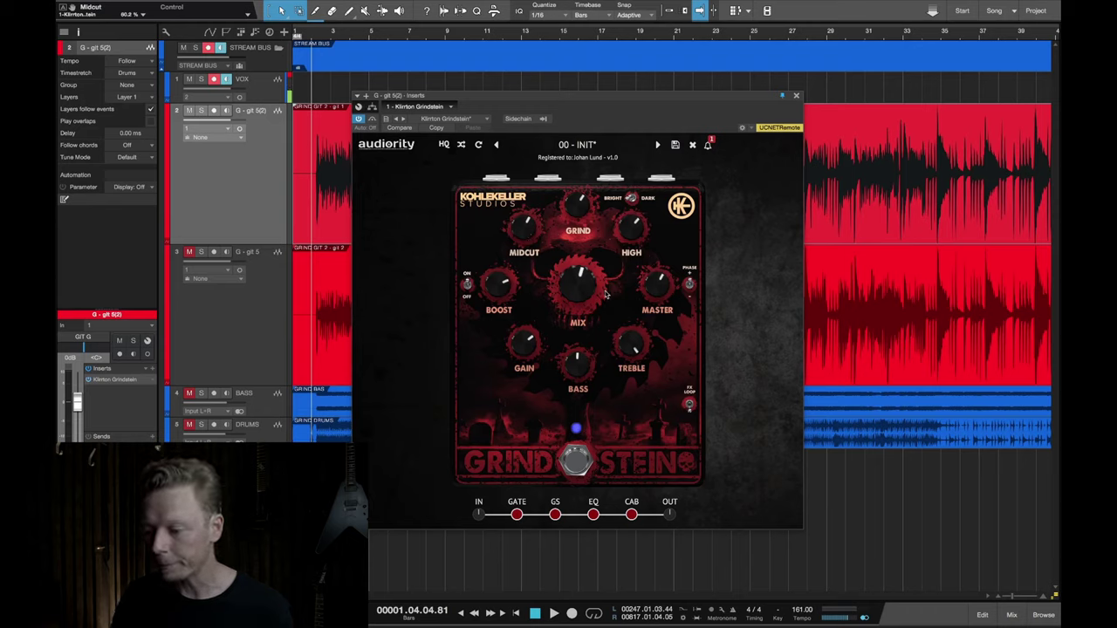
Sweep the Grindstein pedal's Mix knob to 100% and down to 0%, and settle it at 60.4%
{"action": "mouse_move", "coordinate": [582, 274]}
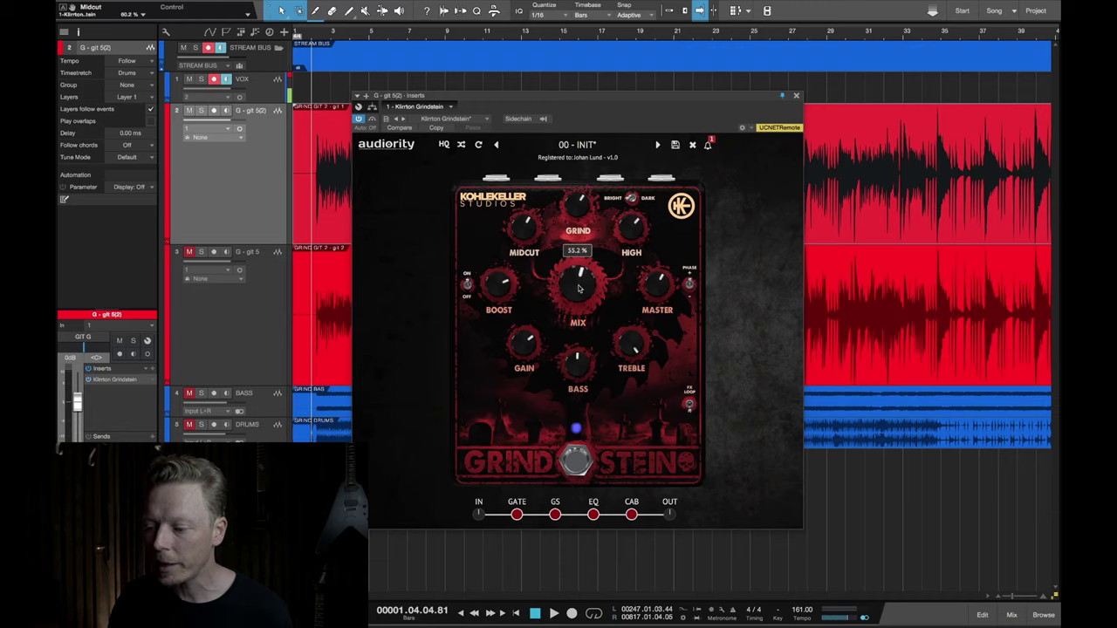
{"action": "left_click_drag", "start_coordinate": [580, 283], "coordinate": [686, 59]}
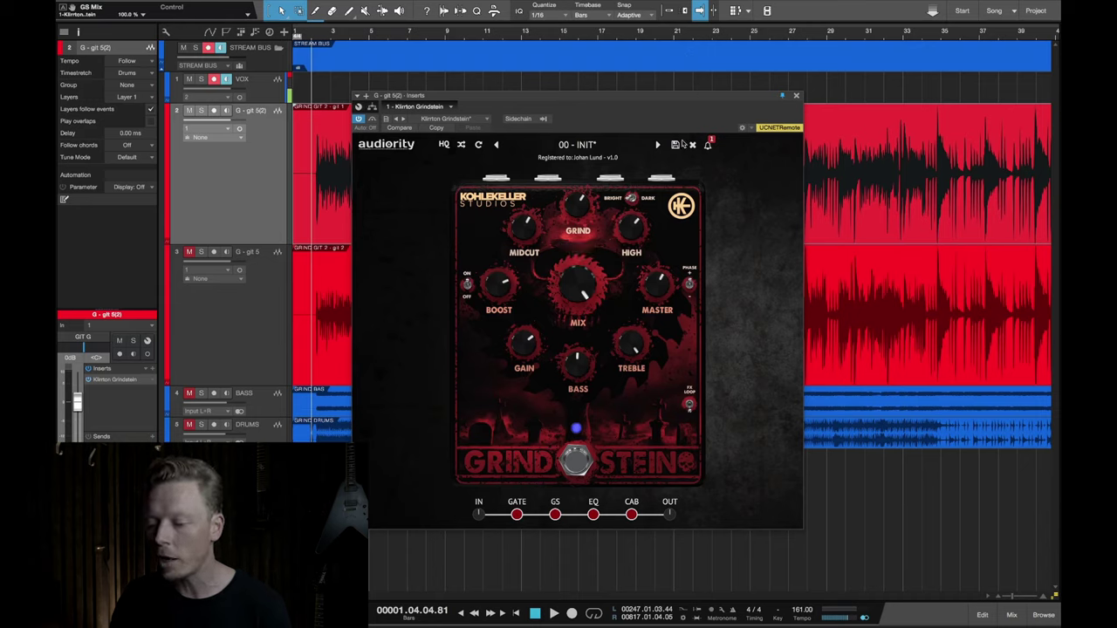
{"action": "left_click_drag", "start_coordinate": [572, 295], "coordinate": [586, 433]}
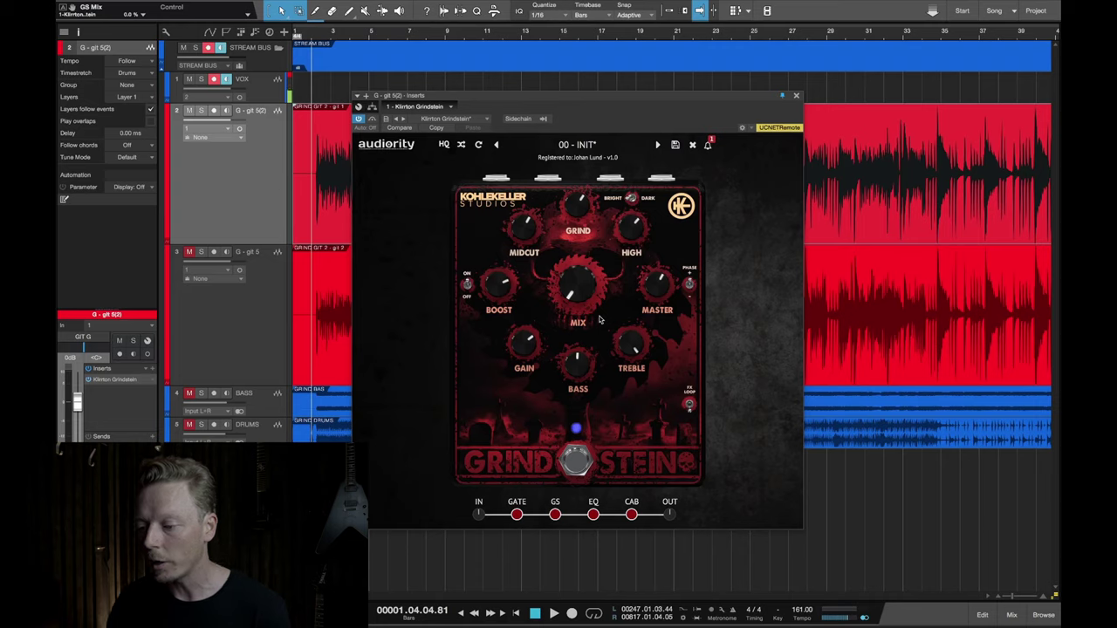
{"action": "mouse_move", "coordinate": [568, 295]}
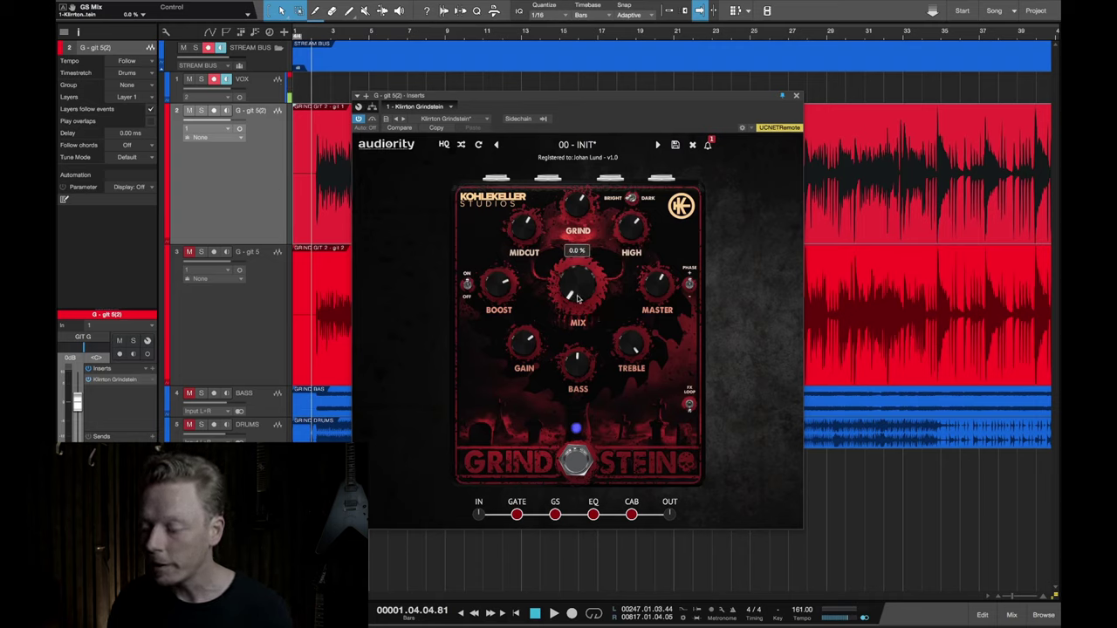
{"action": "left_click_drag", "start_coordinate": [580, 300], "coordinate": [601, 218]}
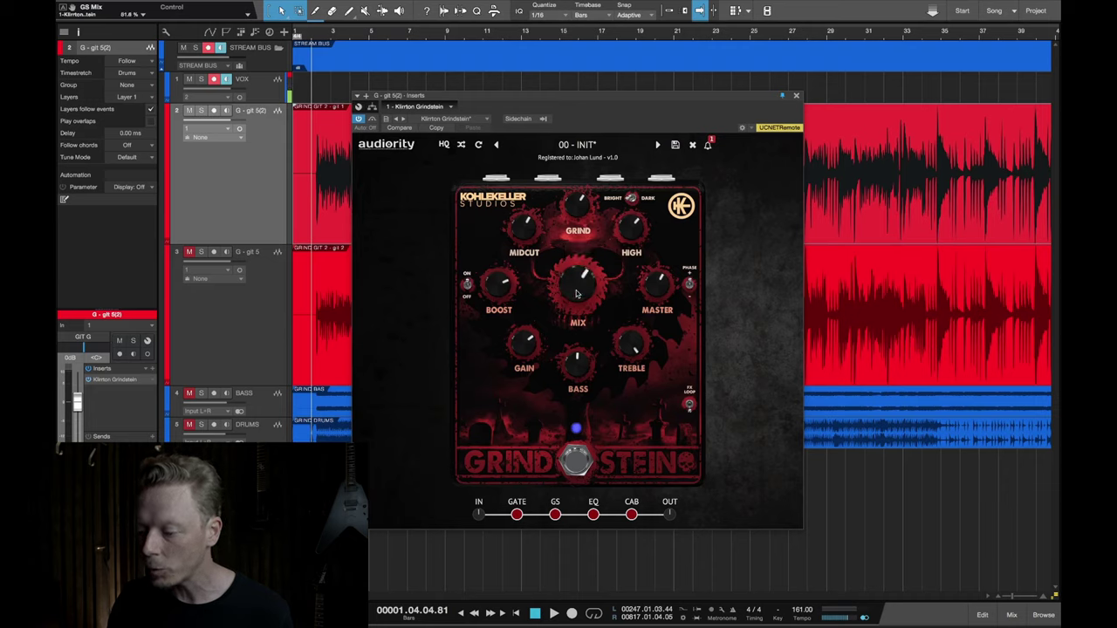
{"action": "left_click_drag", "start_coordinate": [578, 297], "coordinate": [579, 302]}
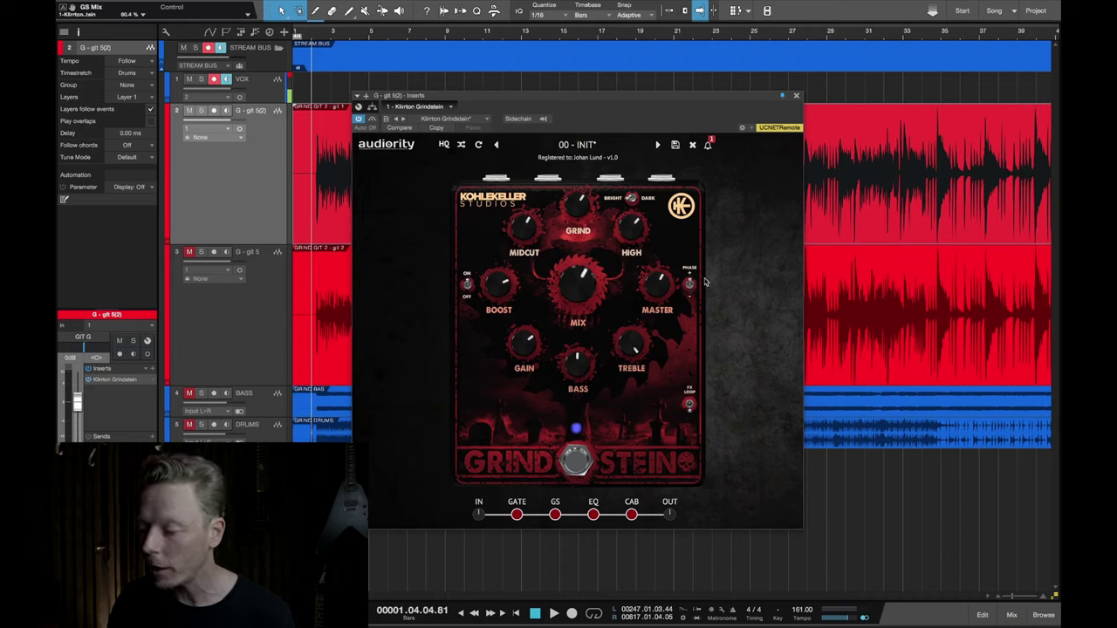
Switch the Grindstein pedal's FX Loop on and back off, and start playback of the mix
{"action": "left_click", "coordinate": [690, 404]}
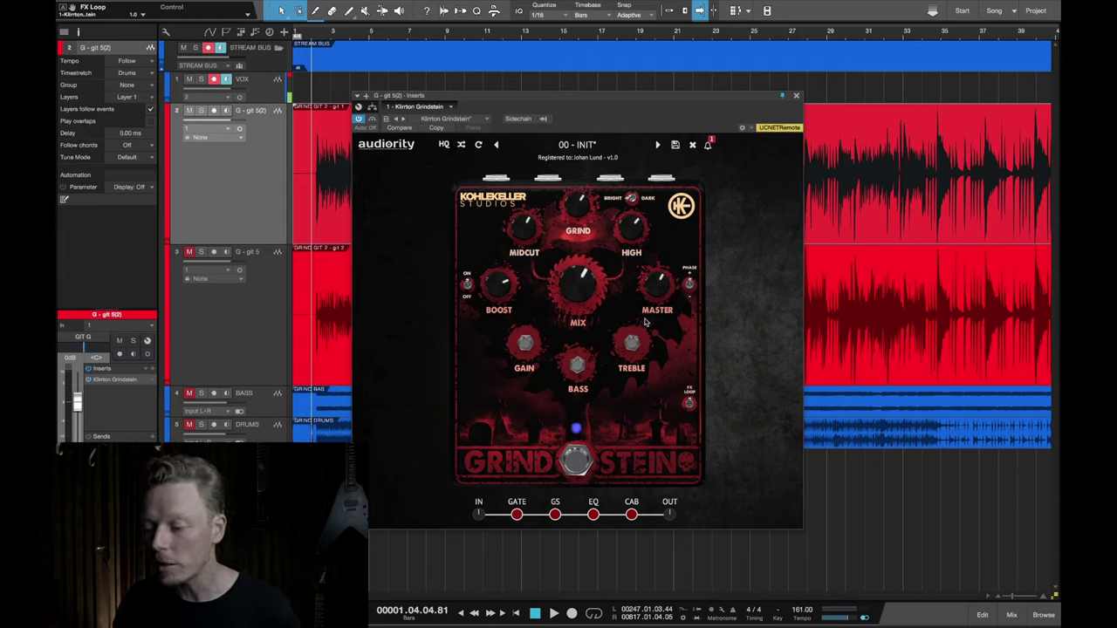
{"action": "left_click", "coordinate": [691, 405]}
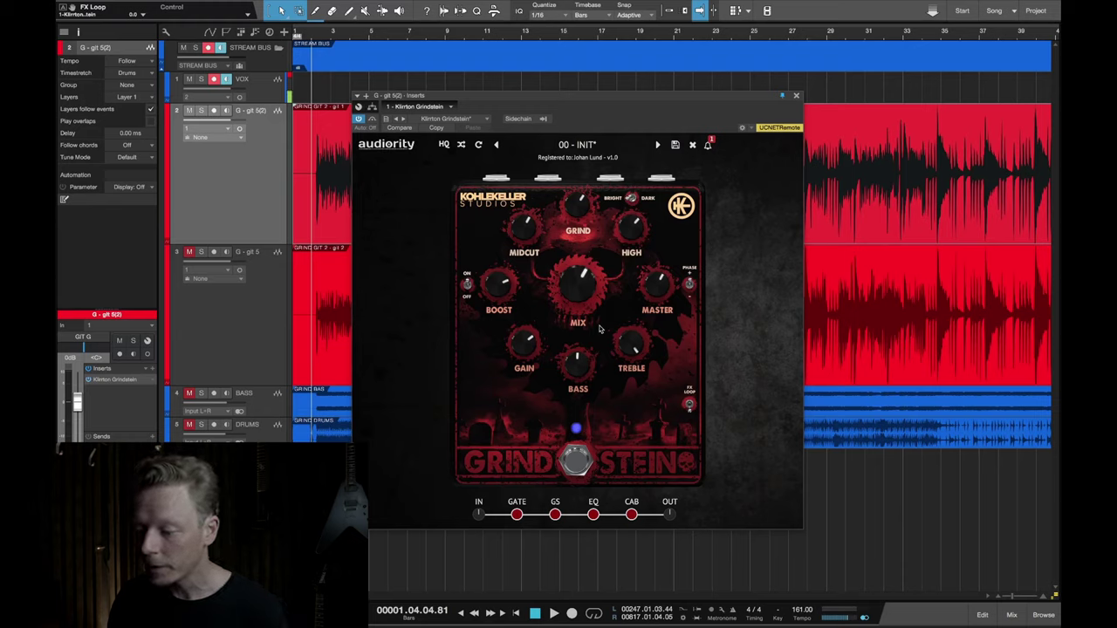
{"action": "key", "text": "space"}
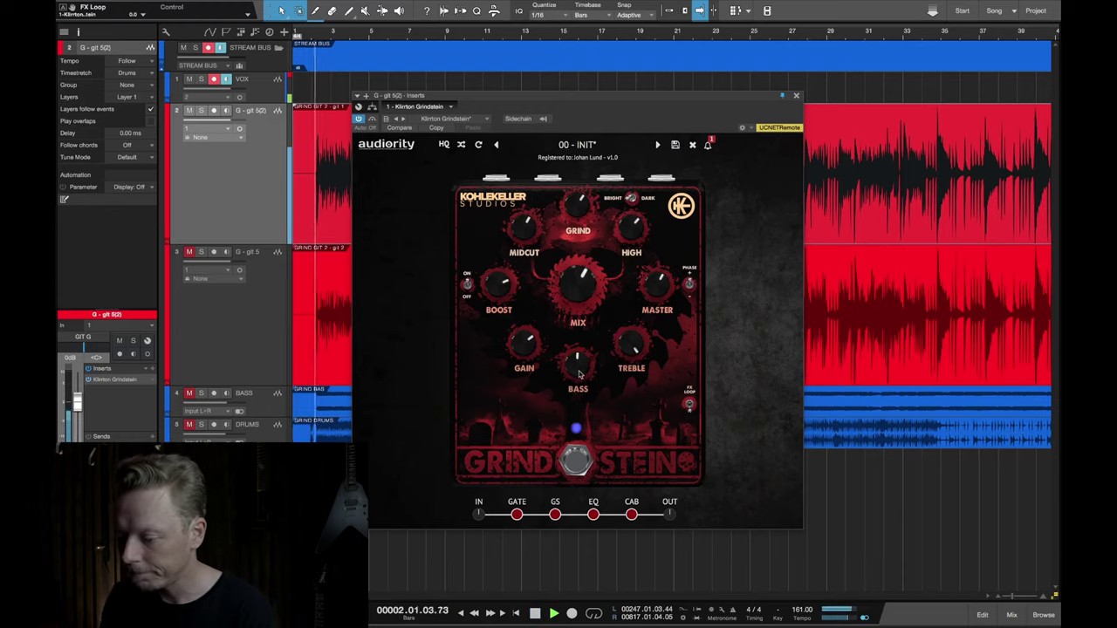
Audition the Bass knob from low to high during playback, then sweep Treble to 0% and raise it to about 92.5%
{"action": "left_click_drag", "start_coordinate": [579, 374], "coordinate": [573, 456]}
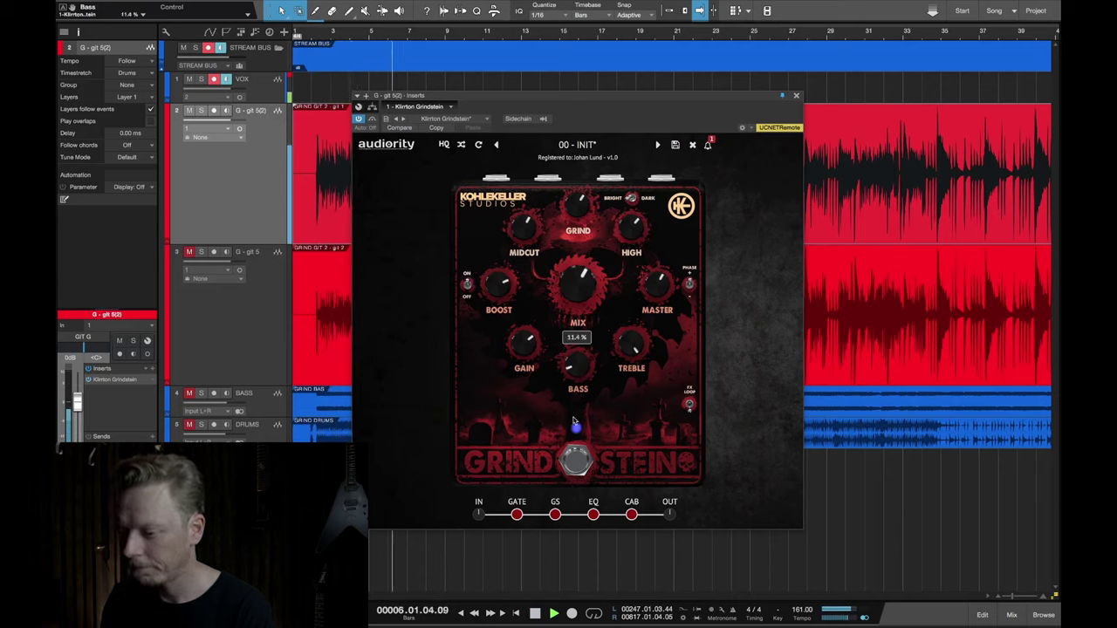
{"action": "left_click_drag", "start_coordinate": [574, 455], "coordinate": [581, 302]}
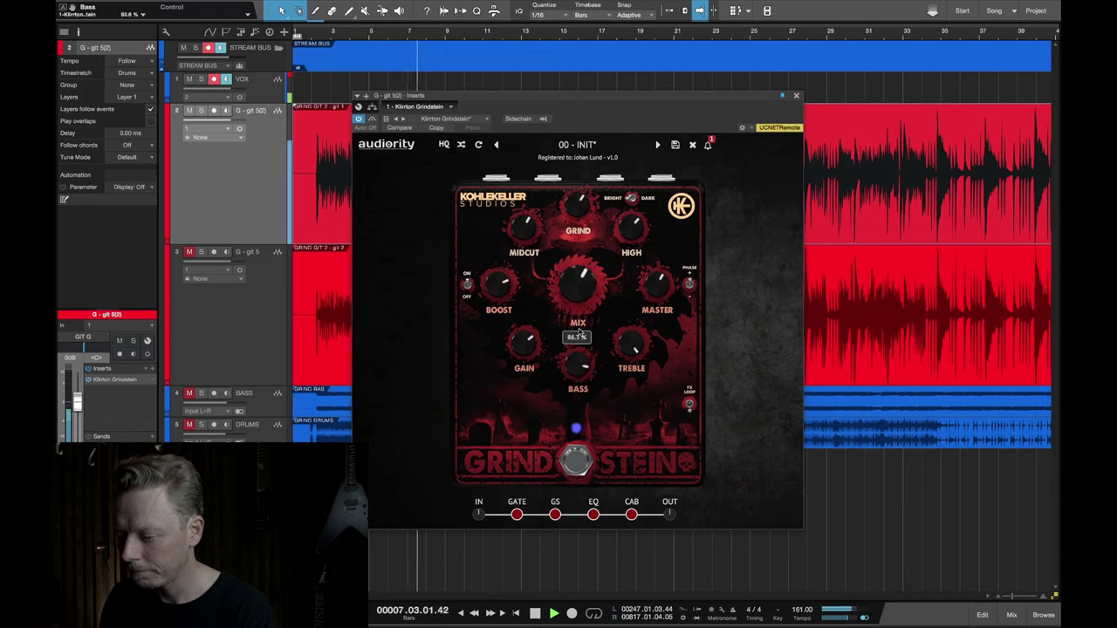
{"action": "left_click_drag", "start_coordinate": [631, 346], "coordinate": [623, 491]}
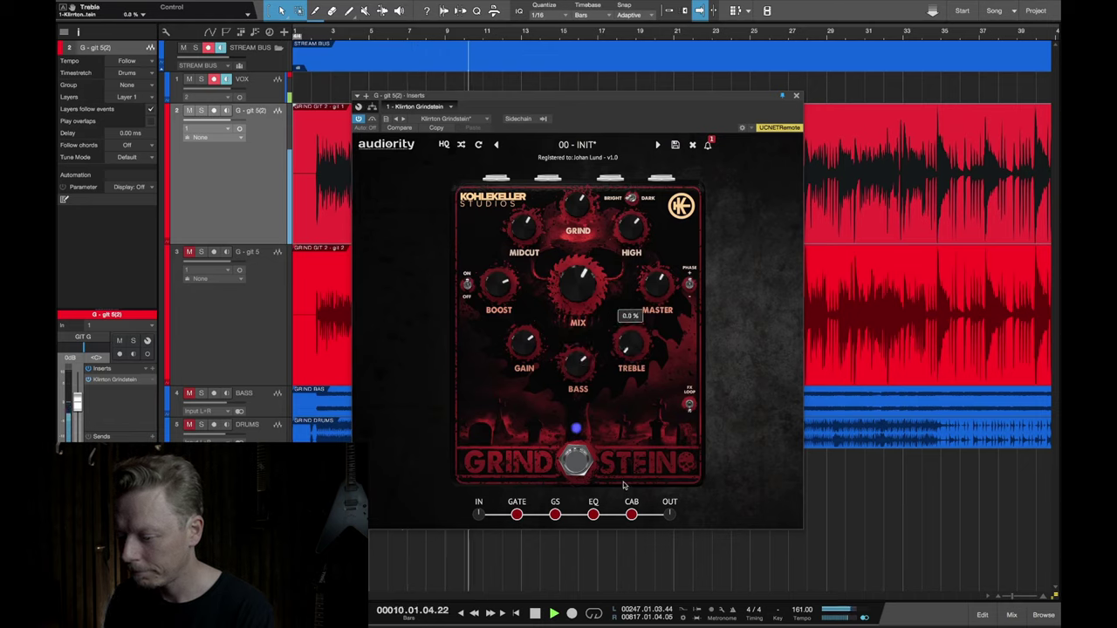
{"action": "left_click_drag", "start_coordinate": [623, 491], "coordinate": [625, 329]}
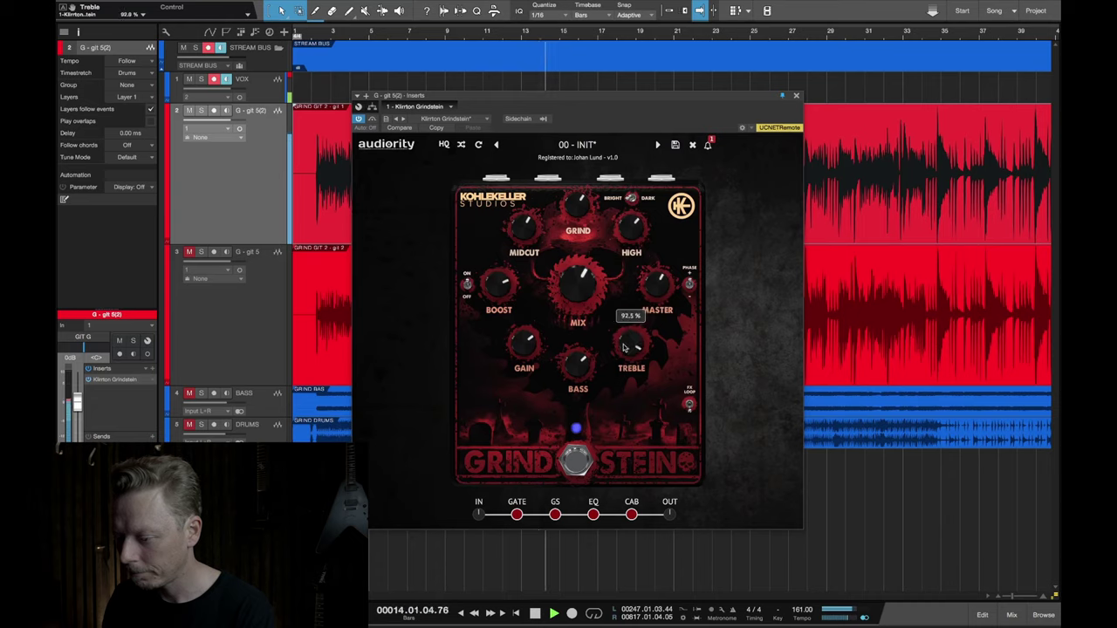
Sweep the Master knob low and high and return it to mid-range, and sweep High to 0% and back up
{"action": "mouse_move", "coordinate": [649, 301]}
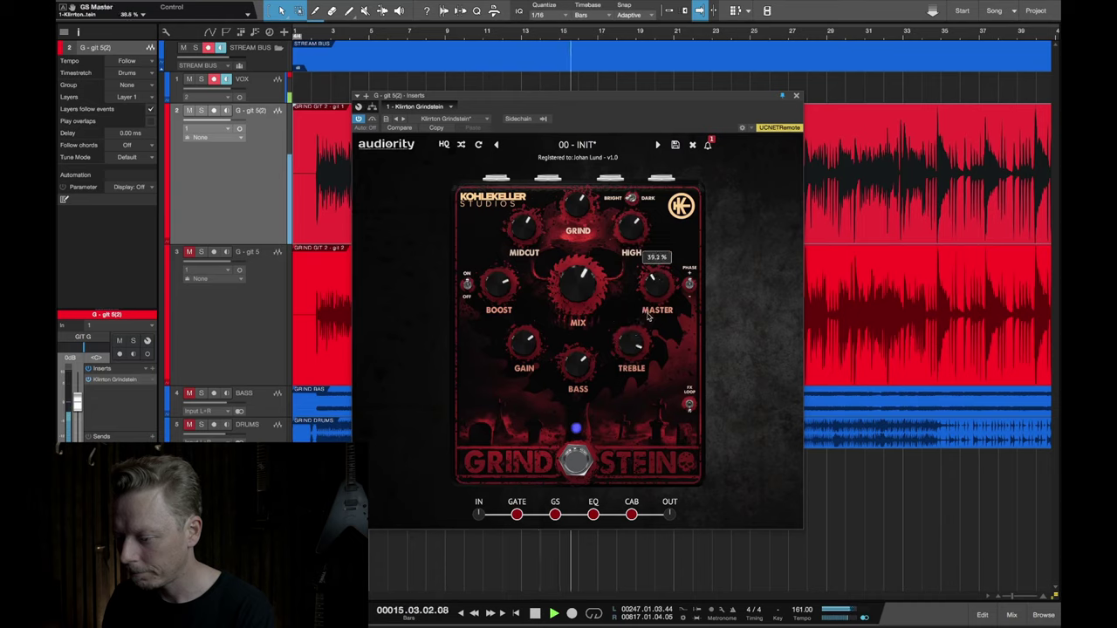
{"action": "left_click_drag", "start_coordinate": [648, 301], "coordinate": [651, 229]}
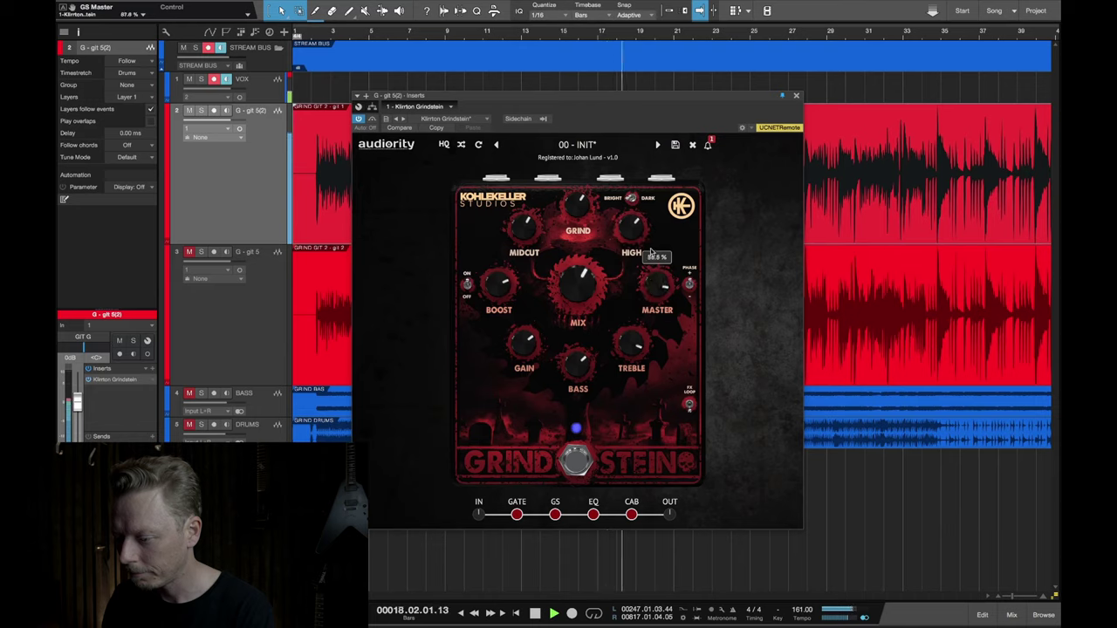
{"action": "left_click_drag", "start_coordinate": [650, 230], "coordinate": [649, 248]}
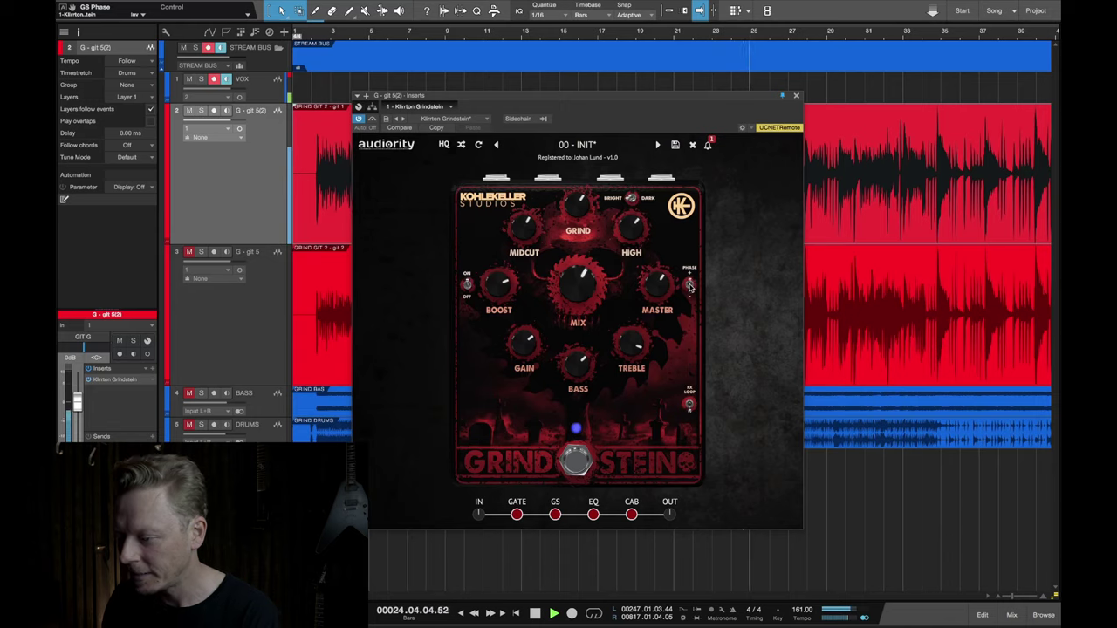
{"action": "left_click_drag", "start_coordinate": [631, 229], "coordinate": [628, 272]}
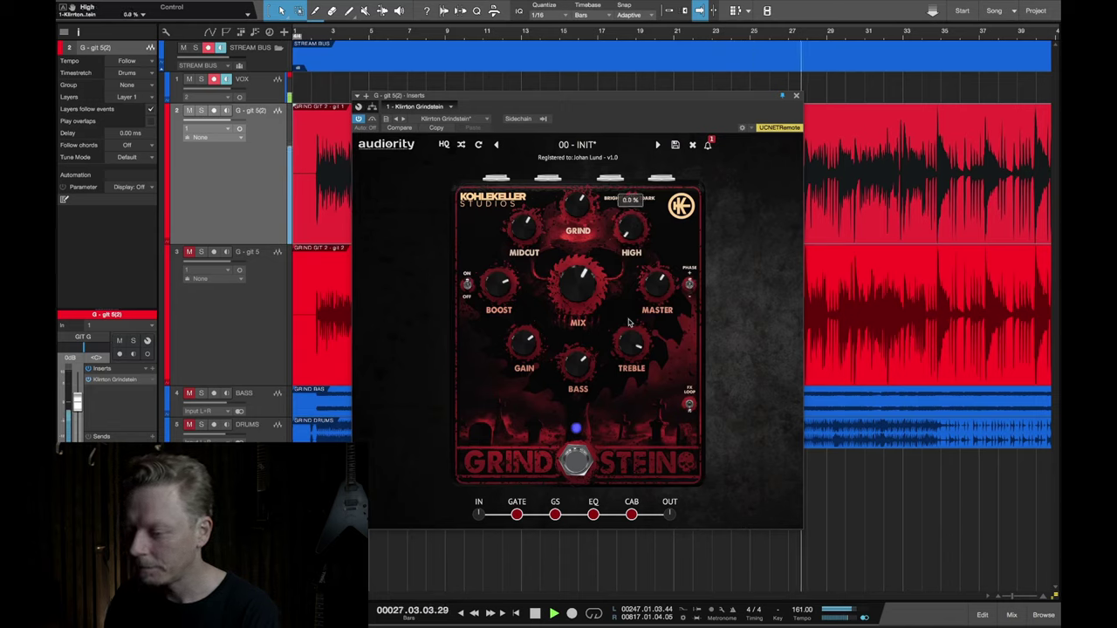
{"action": "left_click_drag", "start_coordinate": [629, 323], "coordinate": [629, 129]}
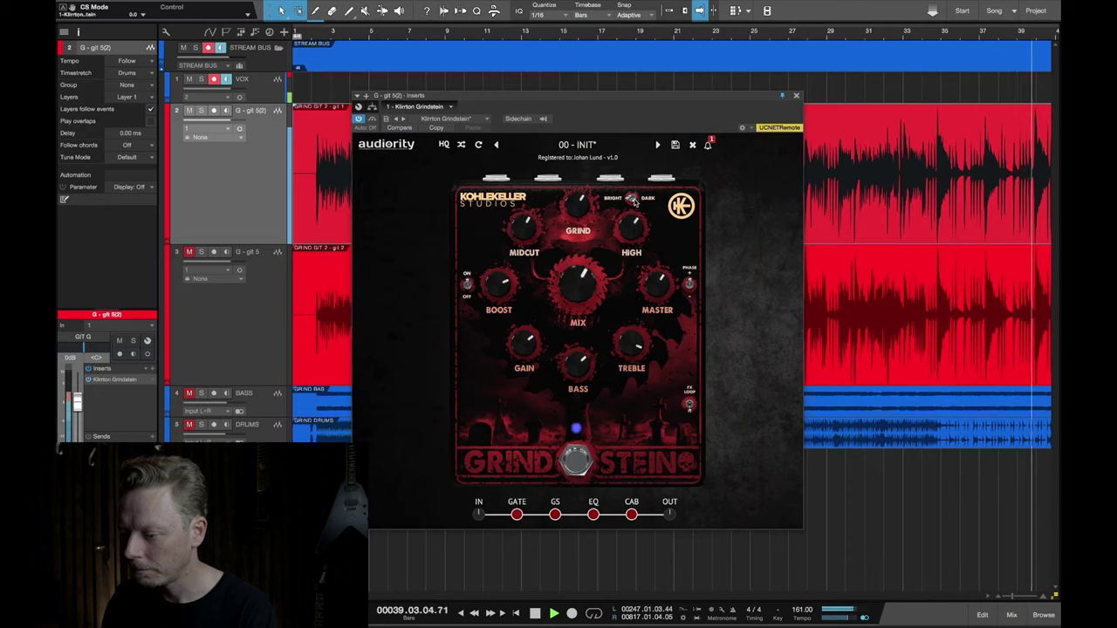
Sweep the Grindstein pedal's Grind knob down to 0% and up to 100% during playback
{"action": "left_click_drag", "start_coordinate": [579, 206], "coordinate": [576, 291]}
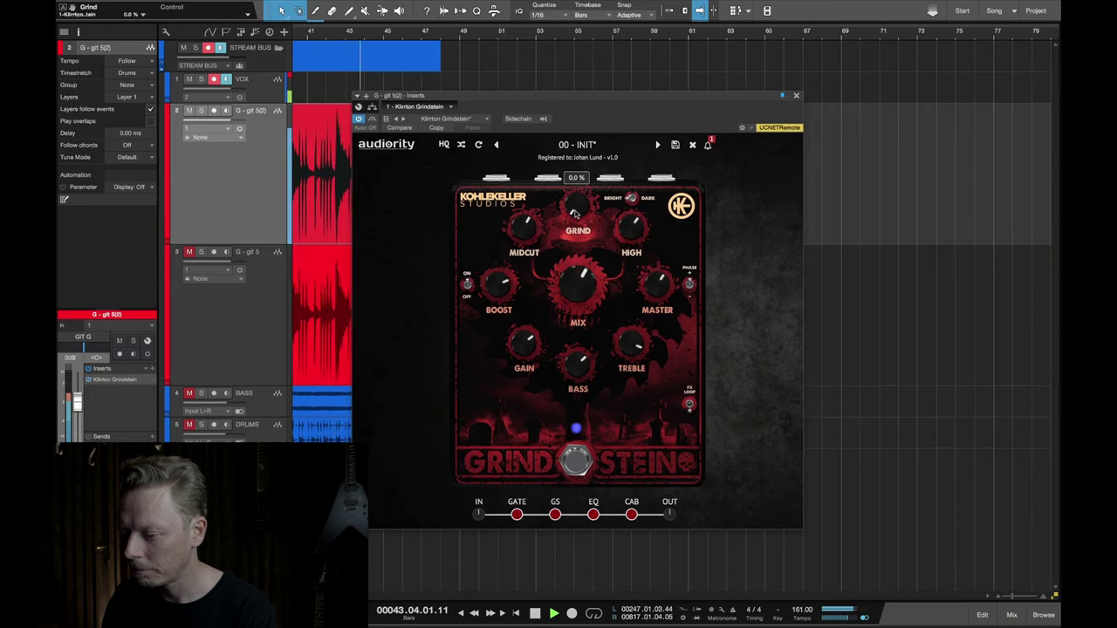
{"action": "left_click_drag", "start_coordinate": [575, 199], "coordinate": [576, 122]}
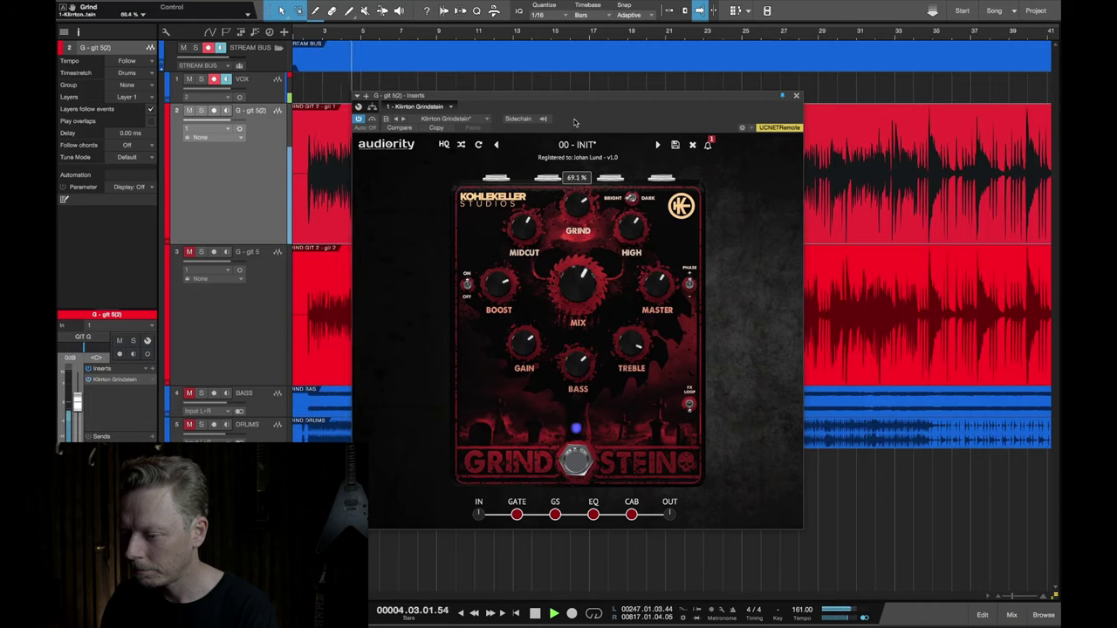
{"action": "left_click_drag", "start_coordinate": [573, 80], "coordinate": [573, 79]}
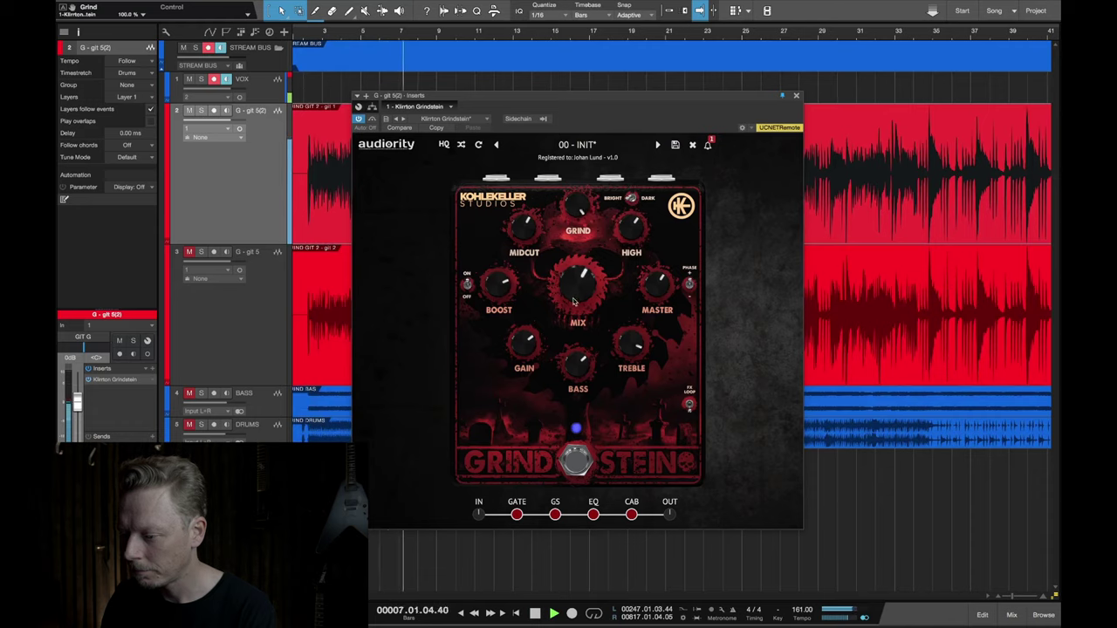
With Grind at full, sweep the Mix knob down to 0% and bring it back up above halfway
{"action": "left_click_drag", "start_coordinate": [573, 301], "coordinate": [576, 269]}
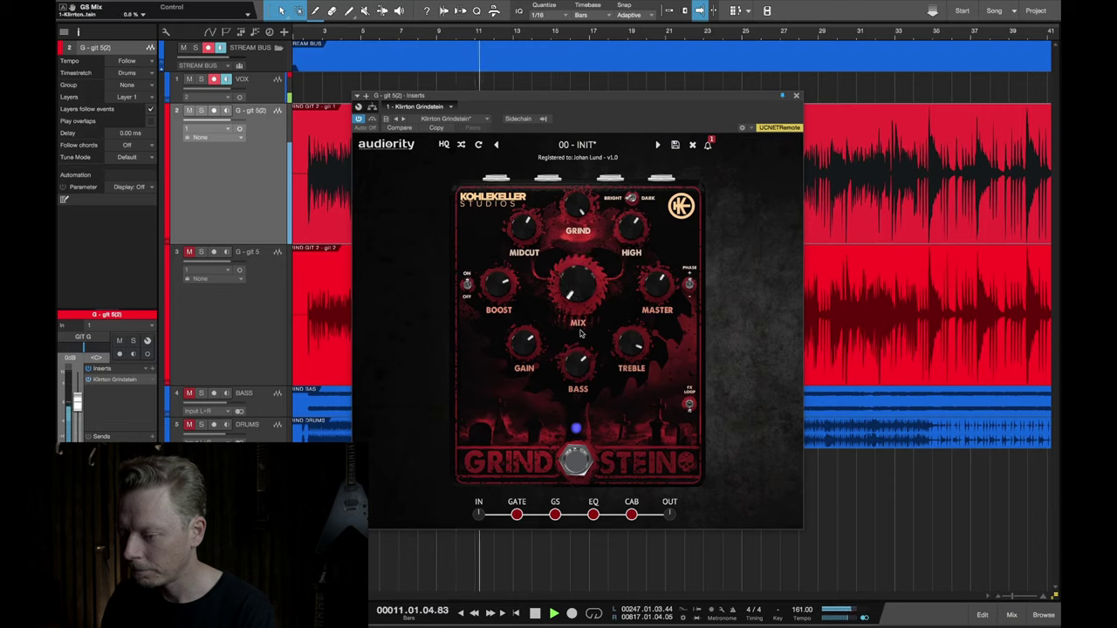
{"action": "mouse_move", "coordinate": [576, 297]}
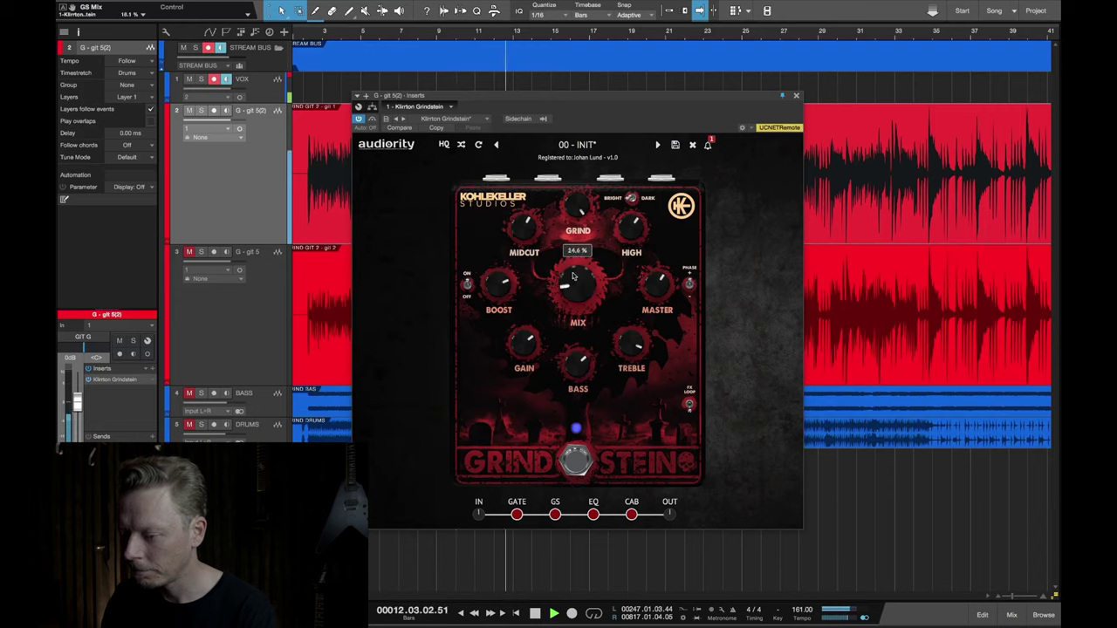
{"action": "mouse_move", "coordinate": [574, 253]}
{"action": "left_mouse_down"}
{"action": "mouse_move", "coordinate": [576, 243]}
{"action": "mouse_move", "coordinate": [574, 260]}
{"action": "left_mouse_up"}
Lower Grind to 0%, audition Mix at 0% and at a high setting, and return Grind to 100%
{"action": "mouse_move", "coordinate": [576, 242]}
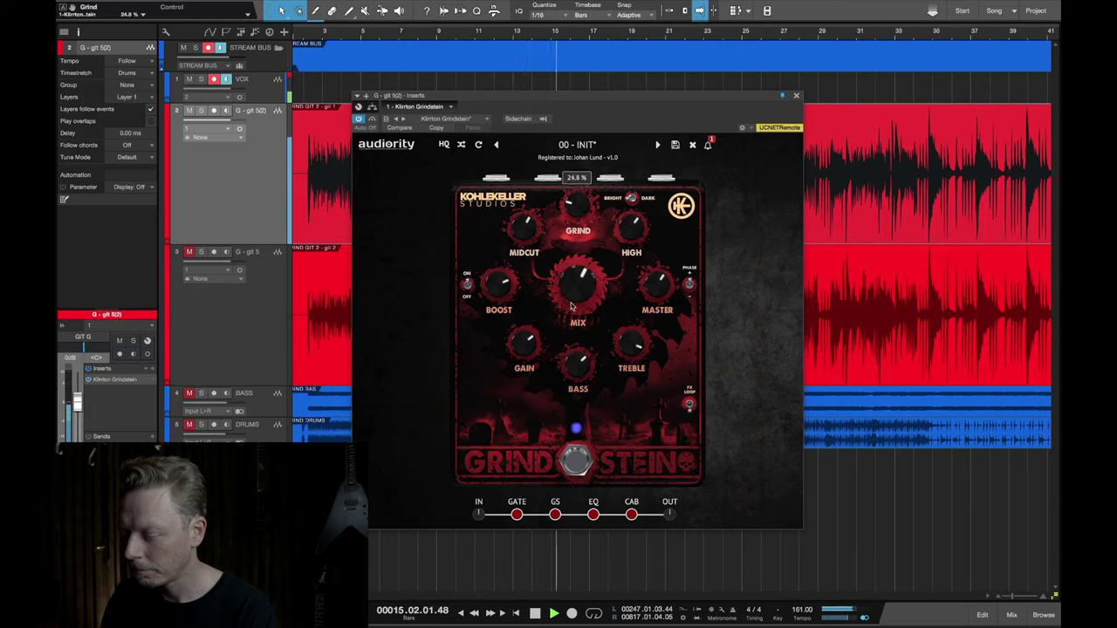
{"action": "left_click_drag", "start_coordinate": [570, 346], "coordinate": [559, 363]}
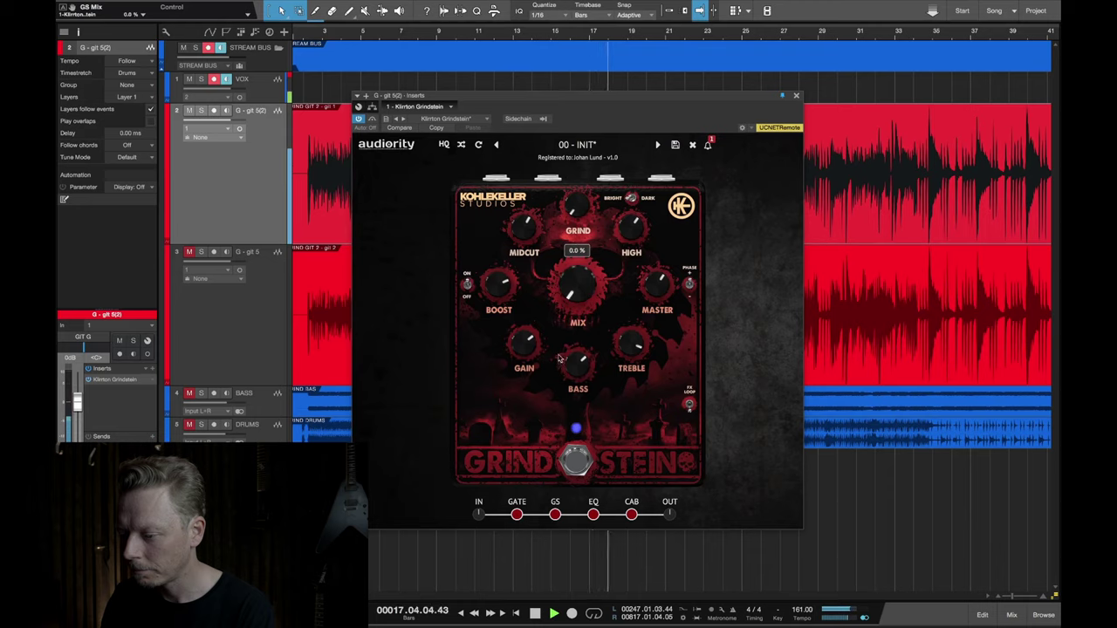
{"action": "left_click_drag", "start_coordinate": [559, 358], "coordinate": [573, 220]}
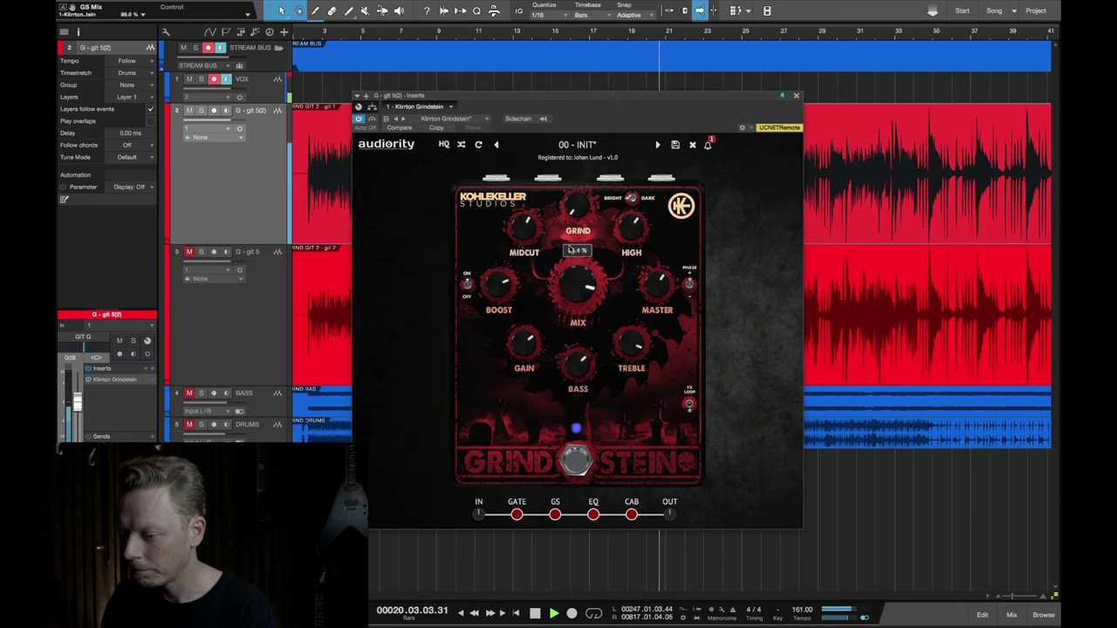
{"action": "left_click_drag", "start_coordinate": [574, 208], "coordinate": [576, 159]}
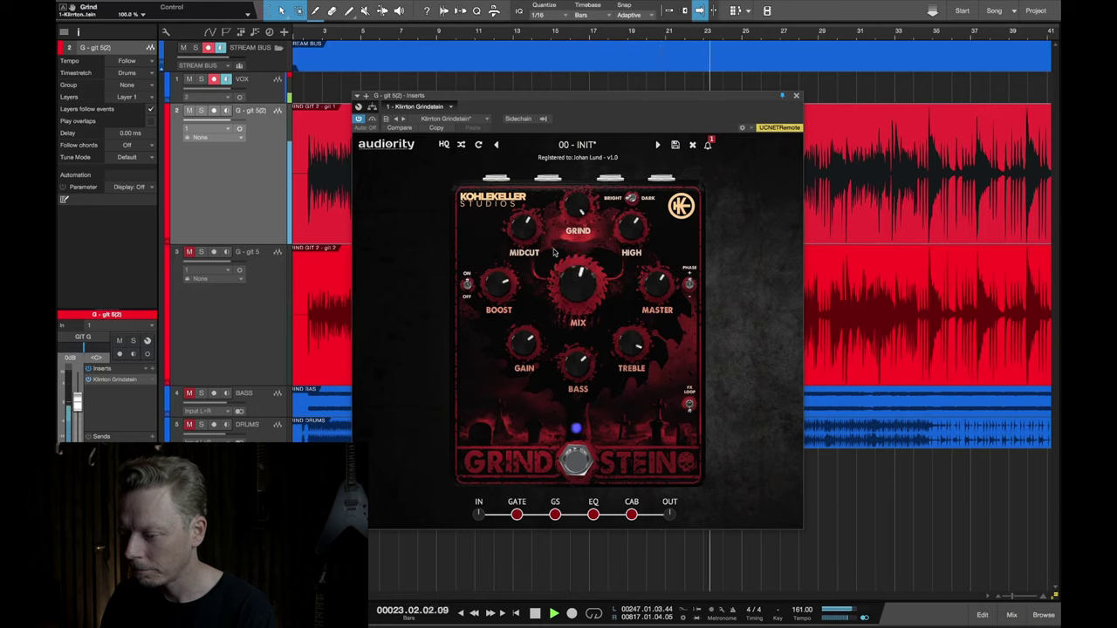
Raise the Midcut knob to 100%, and back the Mix and Grind knobs off to moderately high settings
{"action": "left_click_drag", "start_coordinate": [533, 224], "coordinate": [518, 184]}
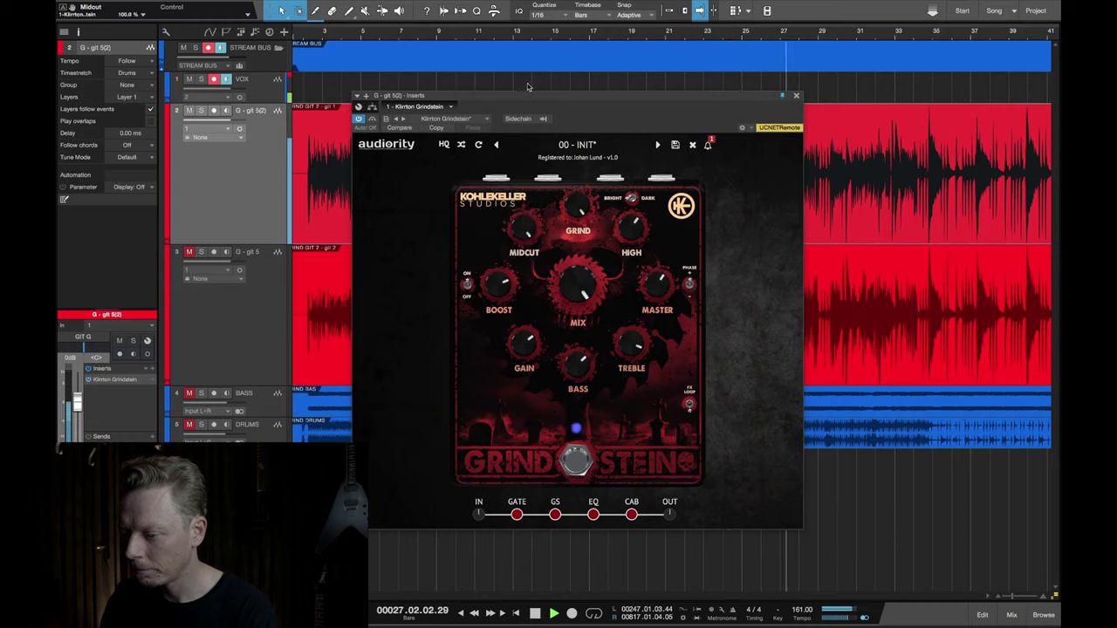
{"action": "left_click_drag", "start_coordinate": [575, 278], "coordinate": [520, 373]}
{"action": "left_click_drag", "start_coordinate": [525, 234], "coordinate": [532, 87]}
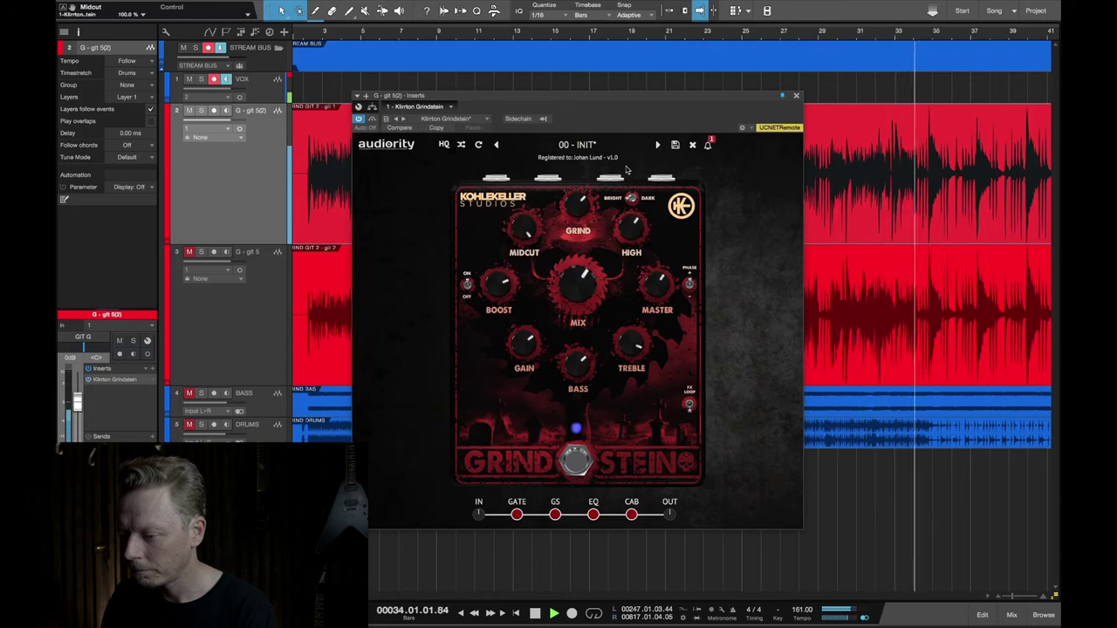
{"action": "mouse_move", "coordinate": [575, 207]}
{"action": "left_mouse_down"}
{"action": "mouse_move", "coordinate": [573, 175]}
{"action": "mouse_move", "coordinate": [578, 216]}
{"action": "mouse_move", "coordinate": [583, 199]}
{"action": "left_mouse_up"}
Set the Boost knob to 100% and compare the boost off and on, restarting playback from the song's beginning
{"action": "left_click_drag", "start_coordinate": [492, 297], "coordinate": [495, 248]}
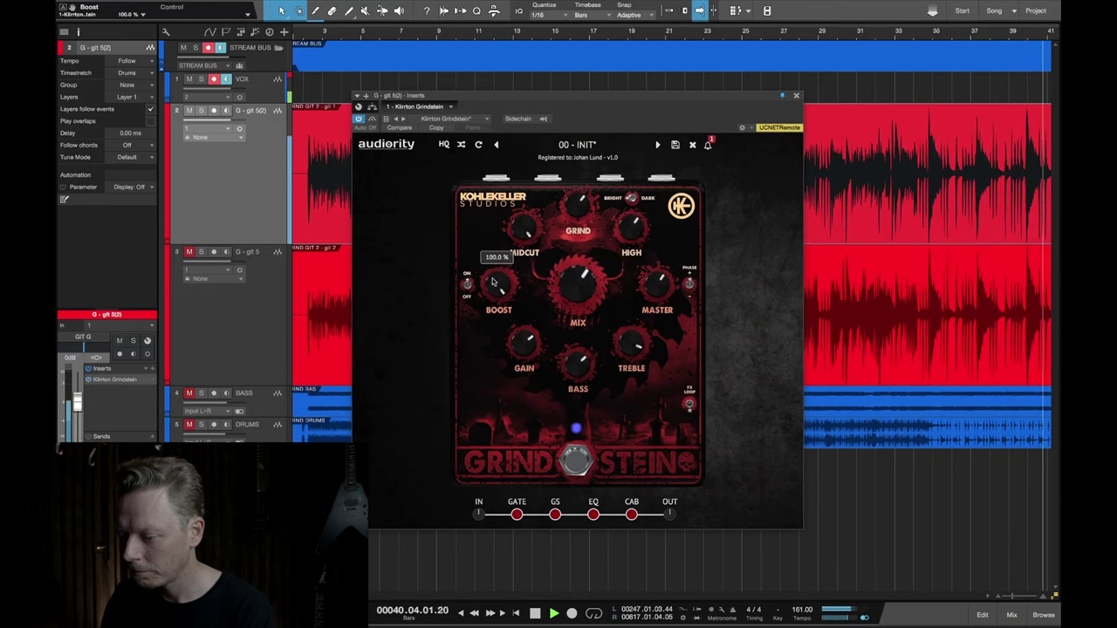
{"action": "left_click", "coordinate": [467, 285]}
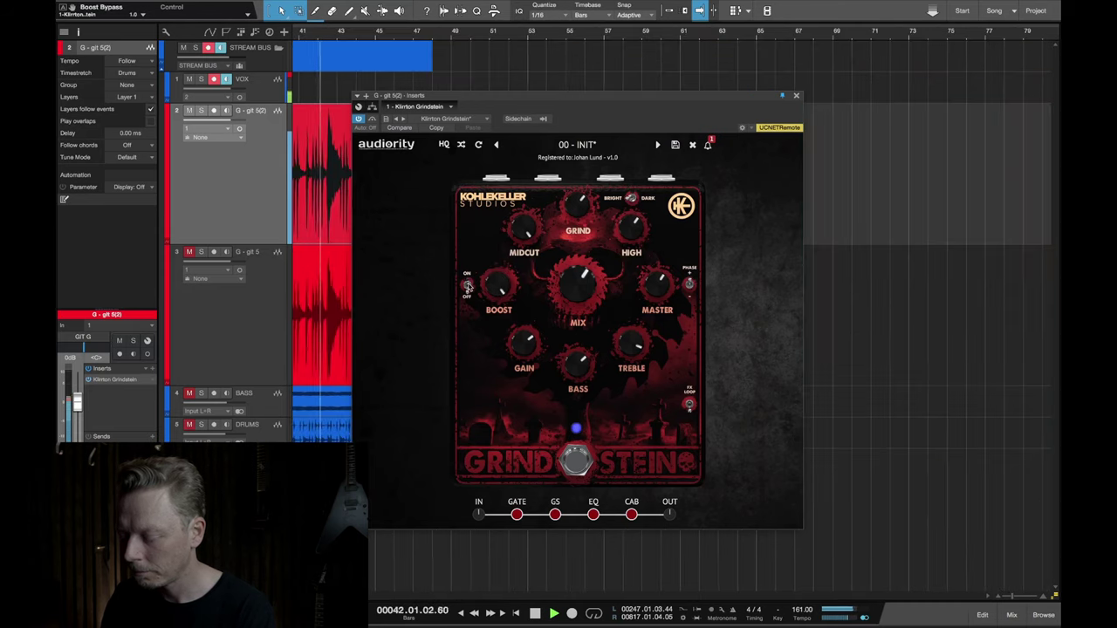
{"action": "left_click", "coordinate": [468, 286]}
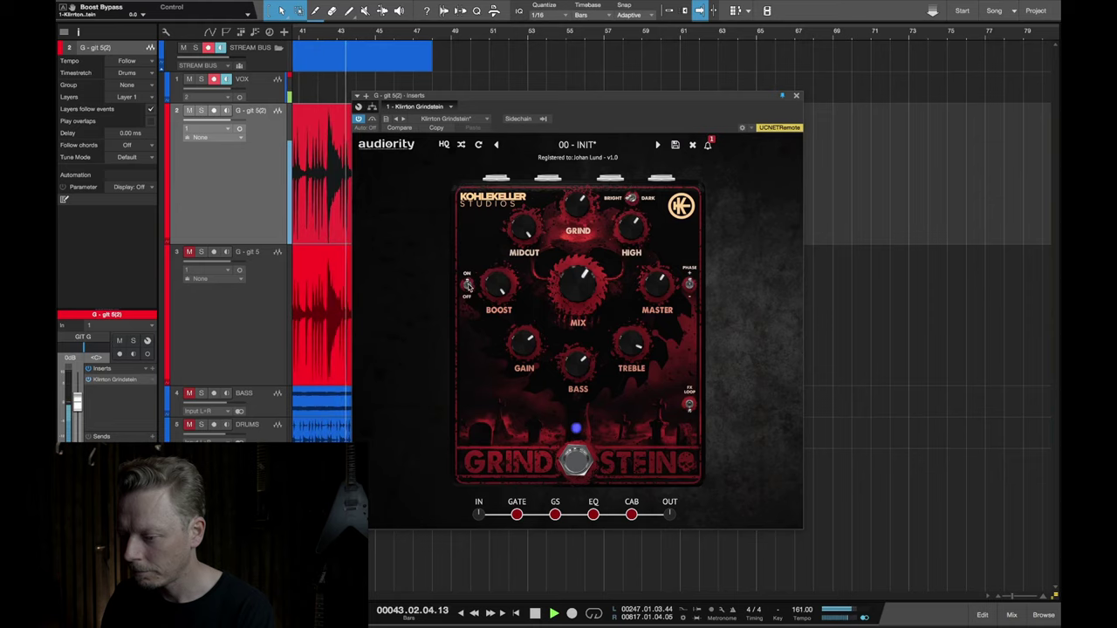
{"action": "key", "text": "Home"}
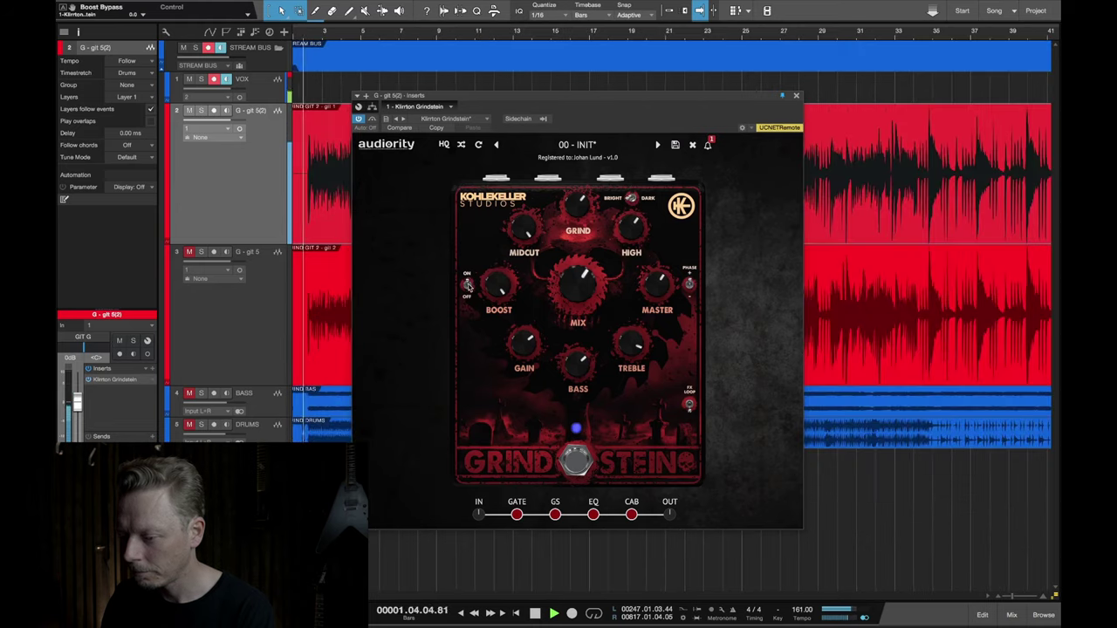
{"action": "left_click", "coordinate": [468, 286]}
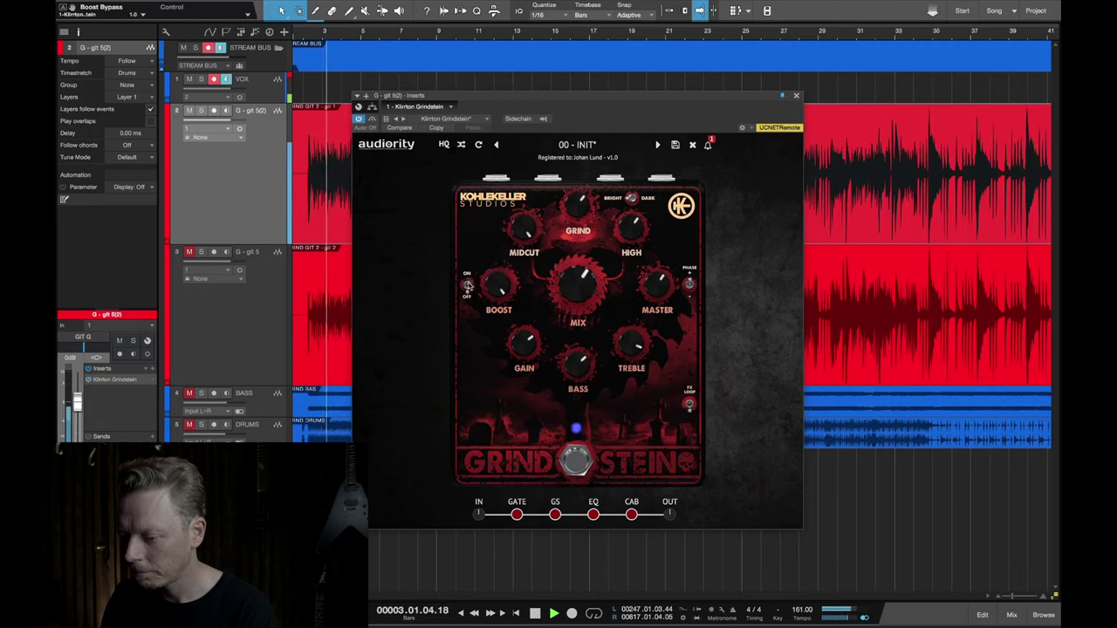
Back the Boost knob off to a moderate level and sweep the Gain knob up and down, leaving it above halfway
{"action": "mouse_move", "coordinate": [477, 288]}
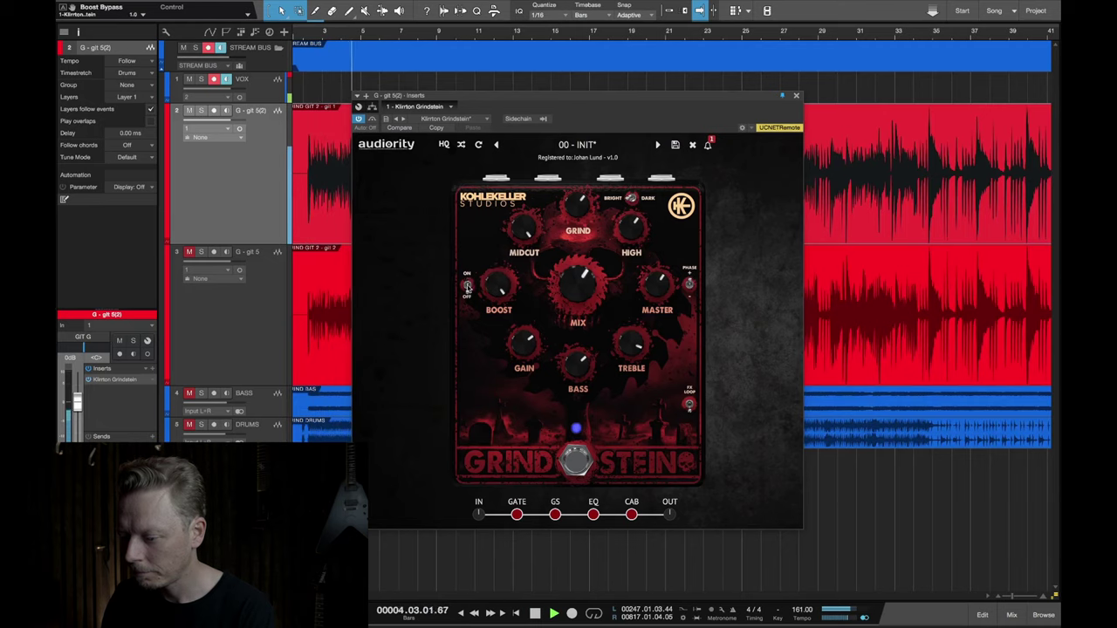
{"action": "left_click_drag", "start_coordinate": [489, 284], "coordinate": [489, 299]}
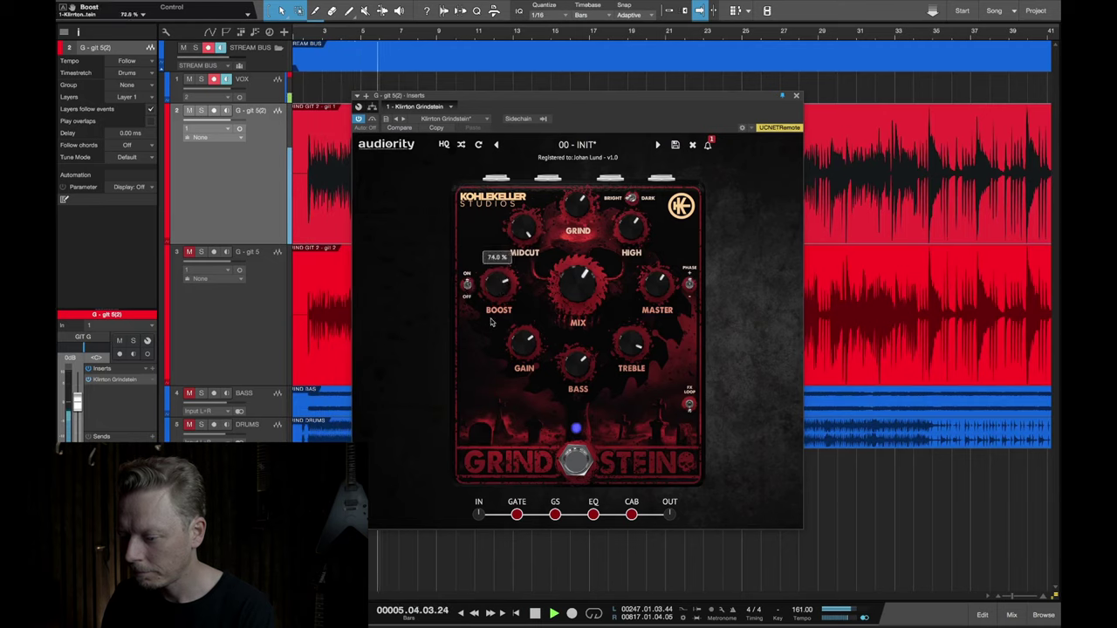
{"action": "left_click", "coordinate": [521, 336]}
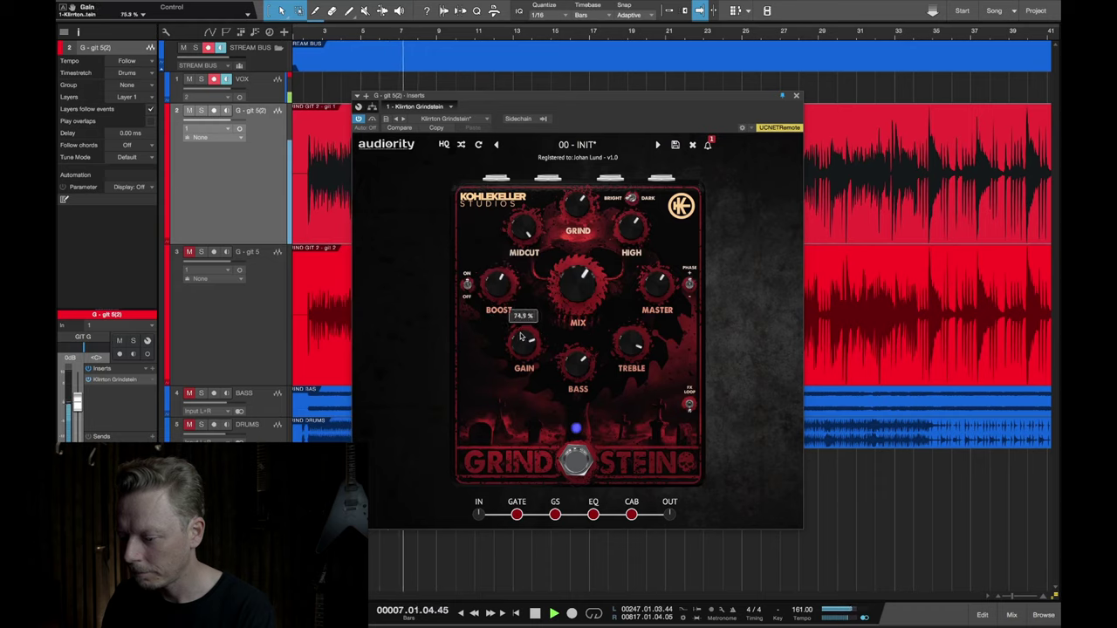
{"action": "left_click_drag", "start_coordinate": [523, 316], "coordinate": [523, 463]}
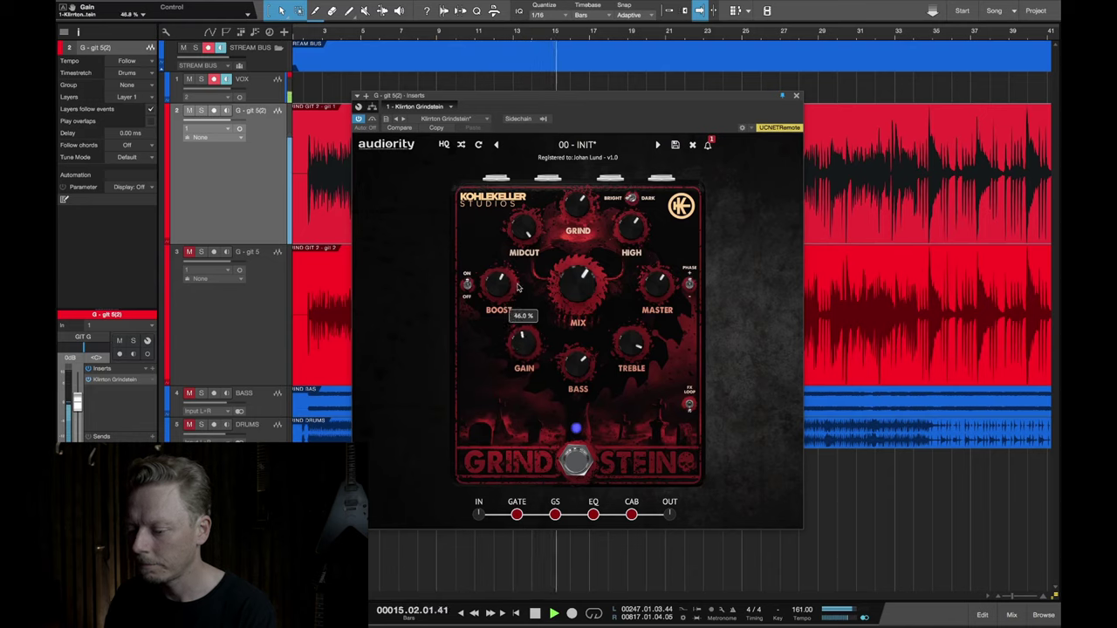
Lower the Grindstein pedal's Midcut knob moderately, raise it back to about 82%, and stop playback
{"action": "left_click_drag", "start_coordinate": [520, 247], "coordinate": [528, 262]}
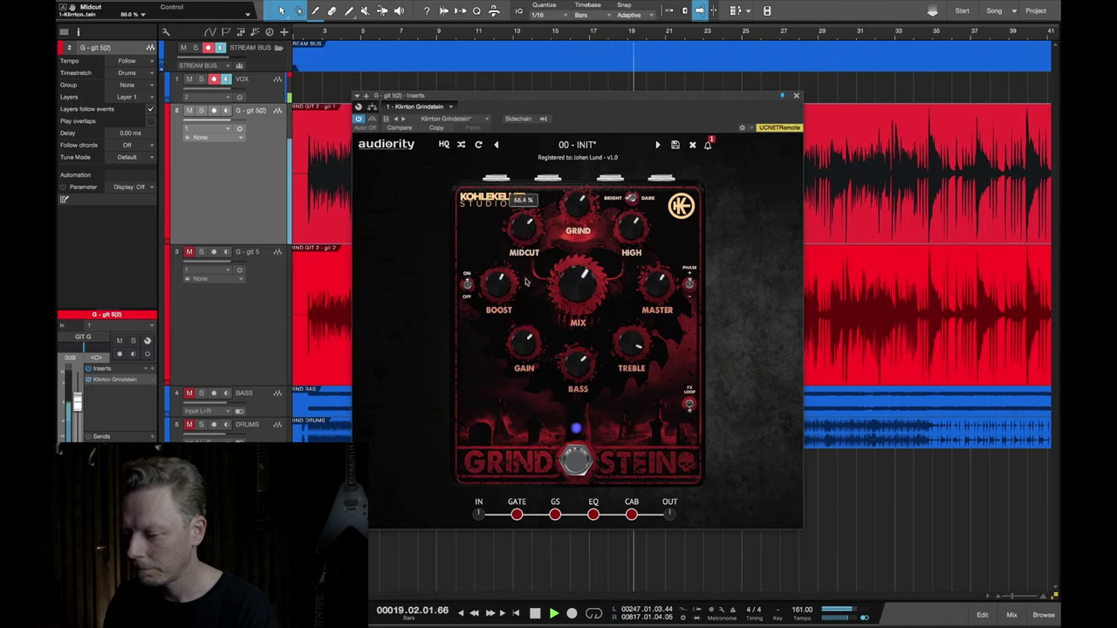
{"action": "mouse_move", "coordinate": [525, 305]}
{"action": "left_mouse_down"}
{"action": "mouse_move", "coordinate": [521, 361]}
{"action": "mouse_move", "coordinate": [522, 298]}
{"action": "left_mouse_up"}
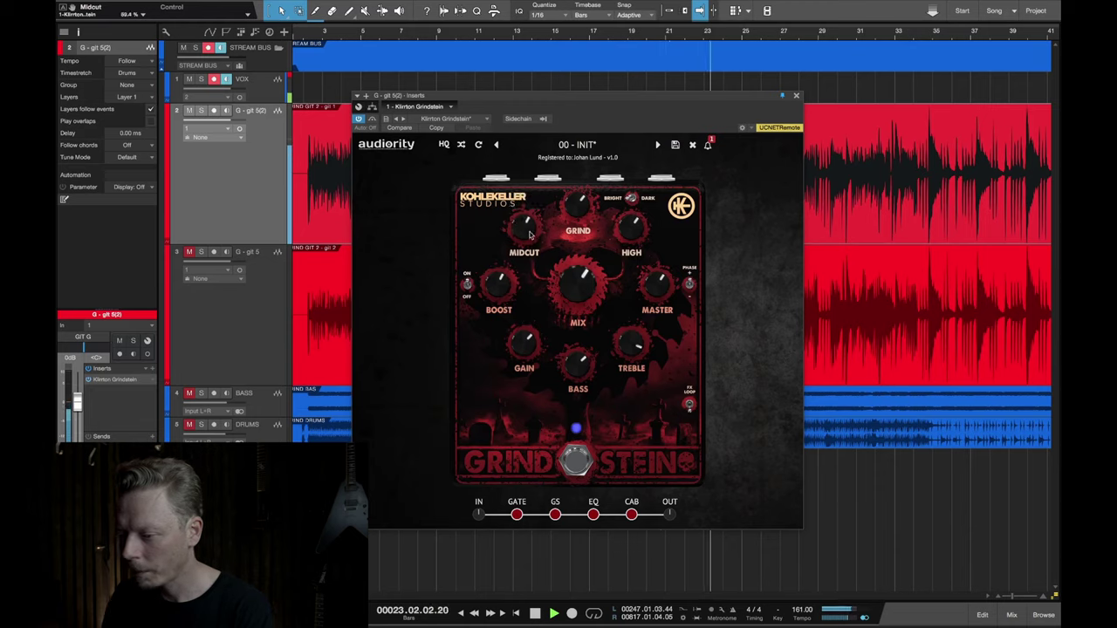
{"action": "mouse_move", "coordinate": [526, 228]}
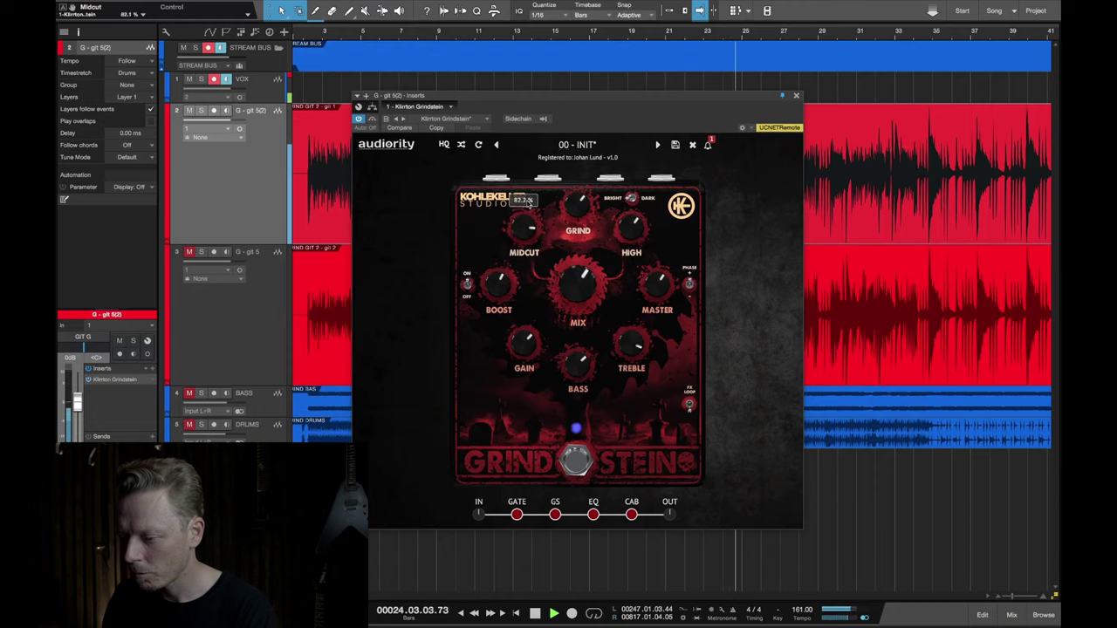
{"action": "key", "text": "space"}
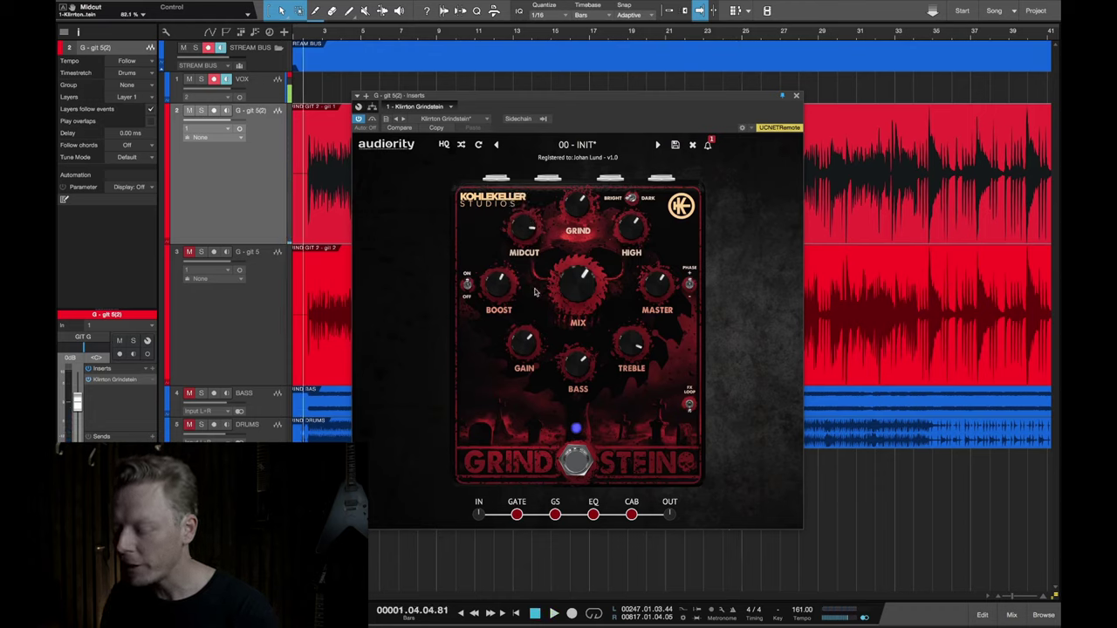
Open the EQ pedal, restart playback, and sweep the Blade knob up to about 85%, leaving it at about 48%
{"action": "left_click", "coordinate": [593, 515]}
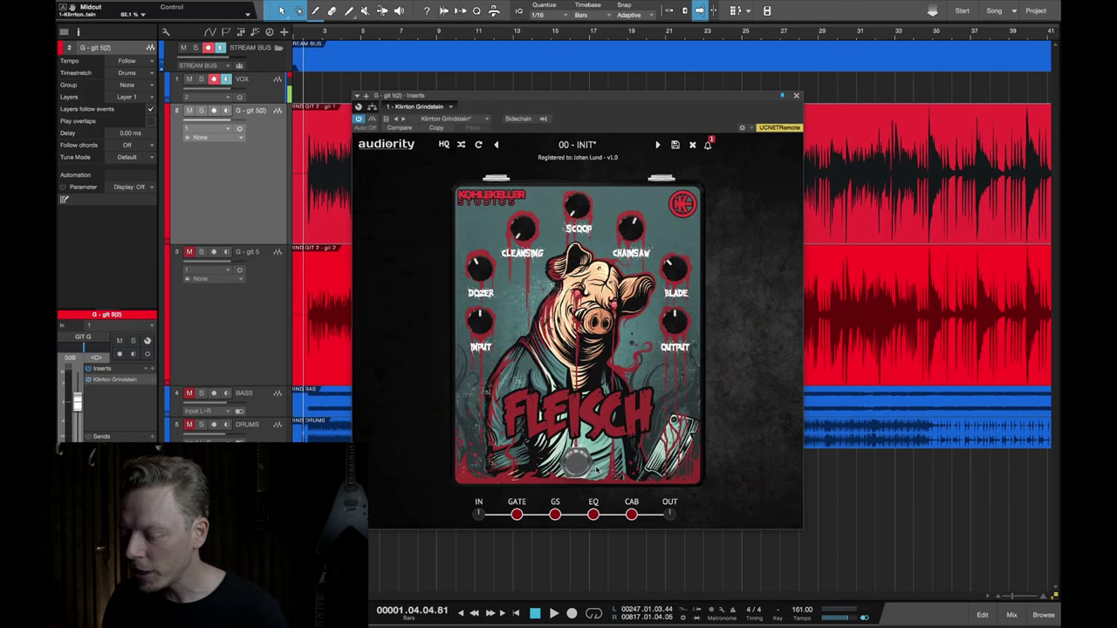
{"action": "left_click", "coordinate": [555, 515]}
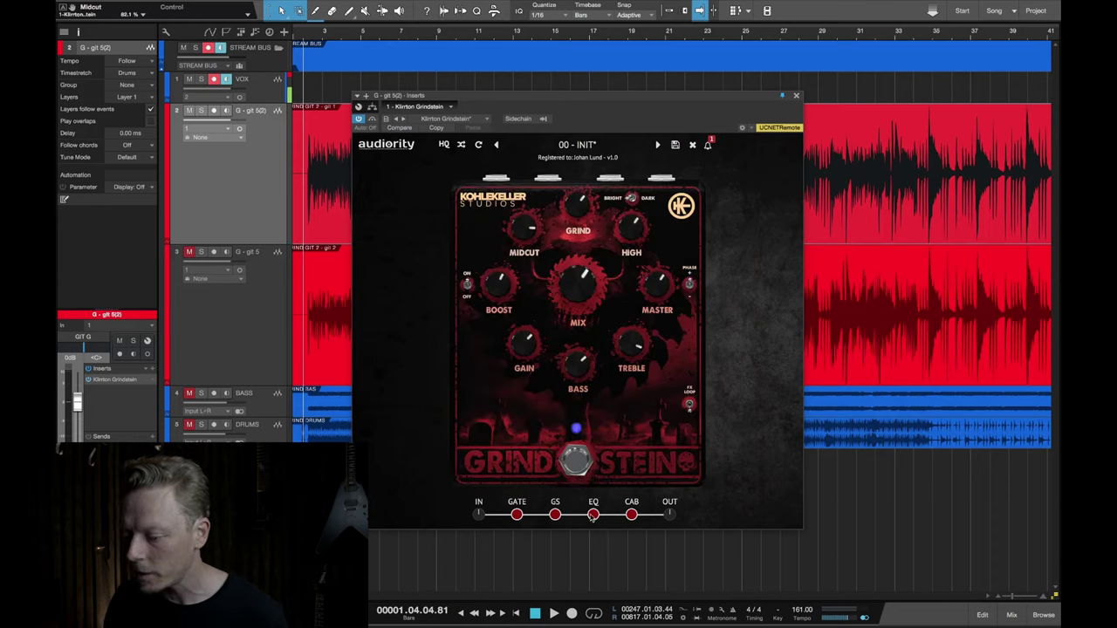
{"action": "left_click", "coordinate": [593, 515]}
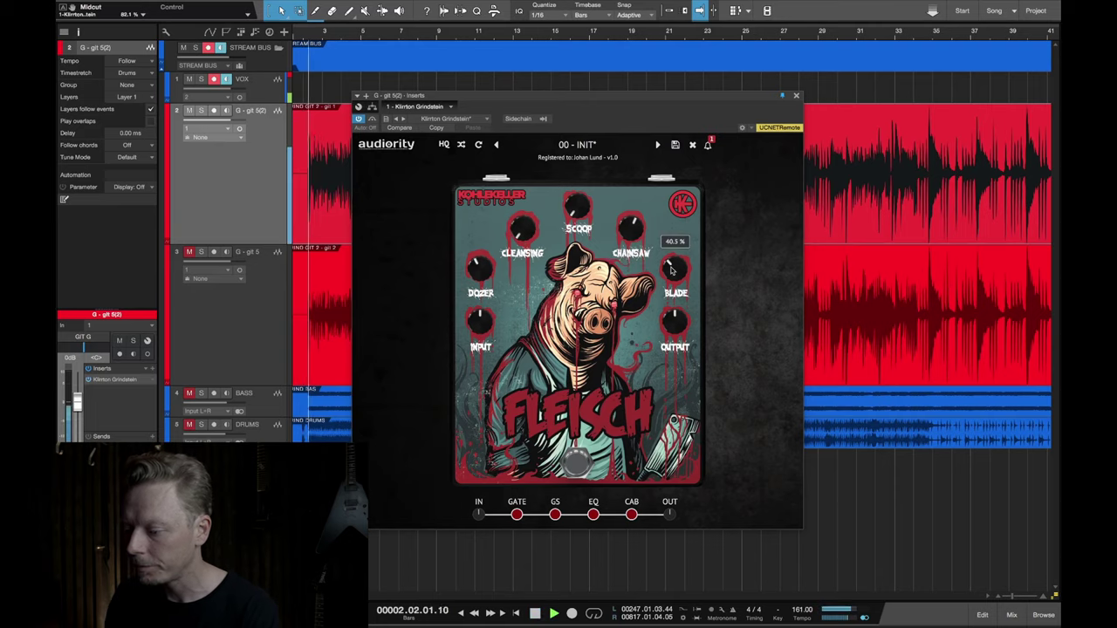
{"action": "left_click_drag", "start_coordinate": [671, 273], "coordinate": [672, 216]}
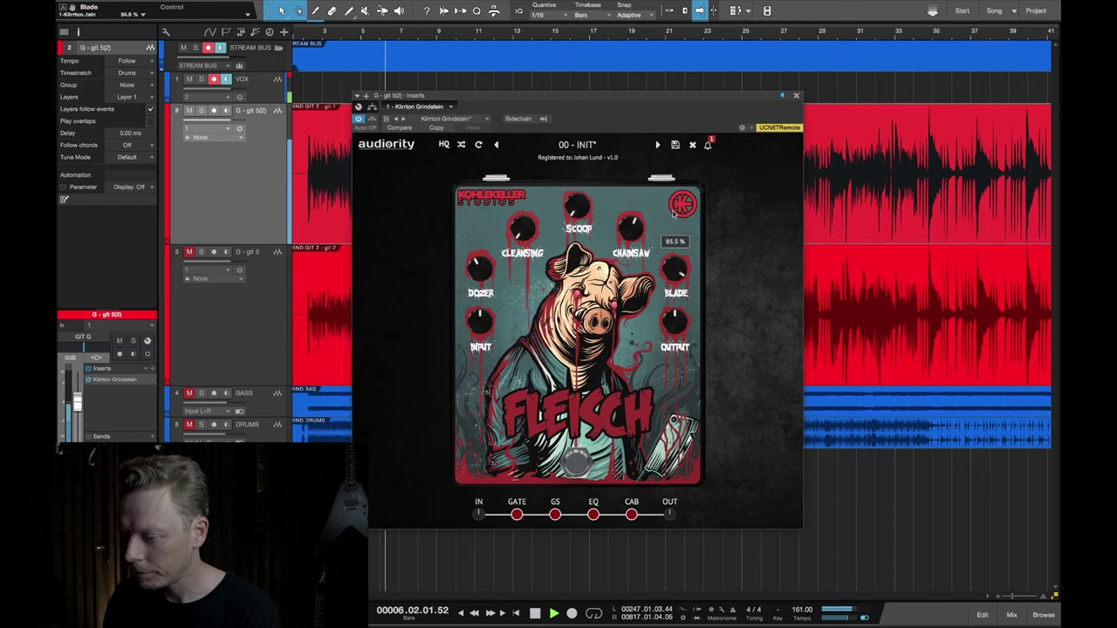
{"action": "left_click_drag", "start_coordinate": [673, 241], "coordinate": [675, 297]}
{"action": "left_click_drag", "start_coordinate": [674, 253], "coordinate": [674, 260]}
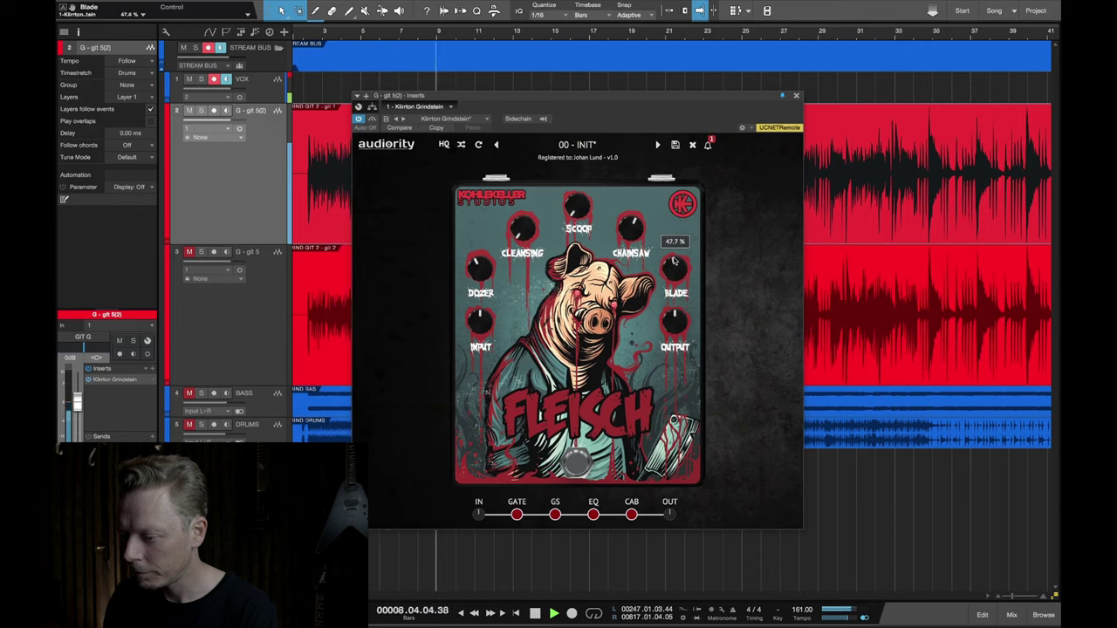
Raise Chainsaw to about 99% and back it off to moderately high, and sweep Scoop up to 100% and down near 0%
{"action": "mouse_move", "coordinate": [628, 232]}
{"action": "left_mouse_down"}
{"action": "mouse_move", "coordinate": [634, 301]}
{"action": "mouse_move", "coordinate": [635, 222]}
{"action": "left_mouse_up"}
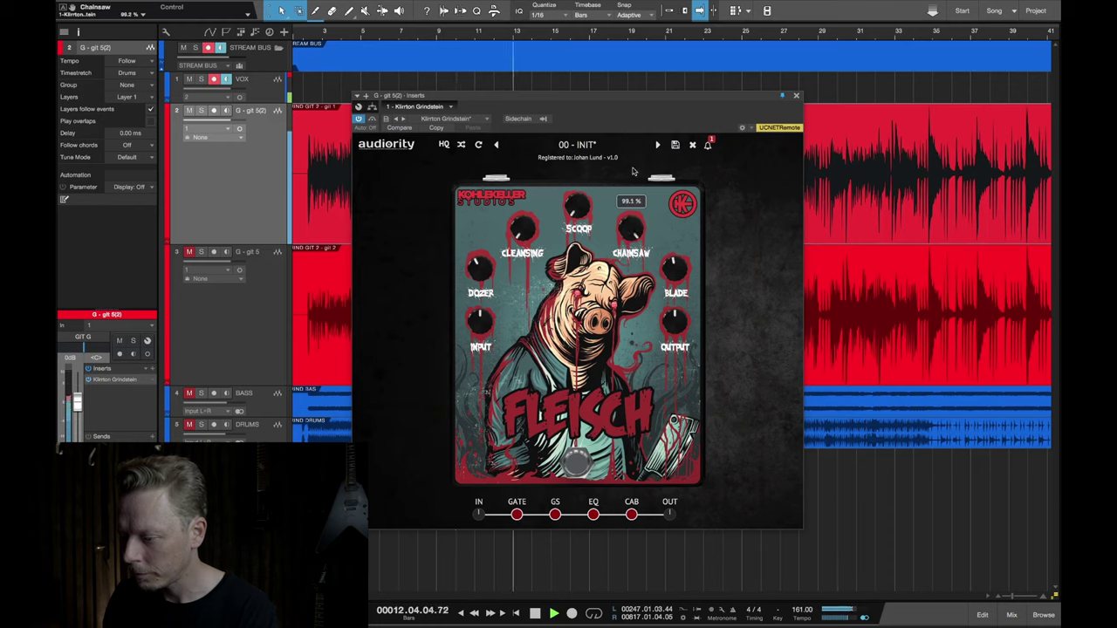
{"action": "left_click_drag", "start_coordinate": [631, 202], "coordinate": [633, 175]}
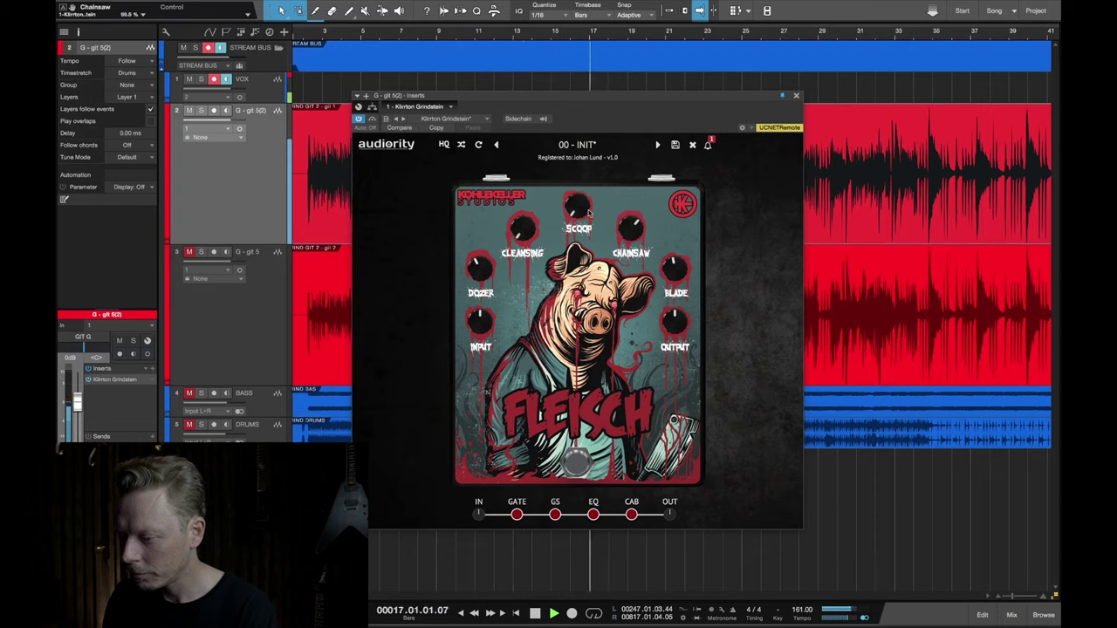
{"action": "left_click_drag", "start_coordinate": [576, 206], "coordinate": [573, 177]}
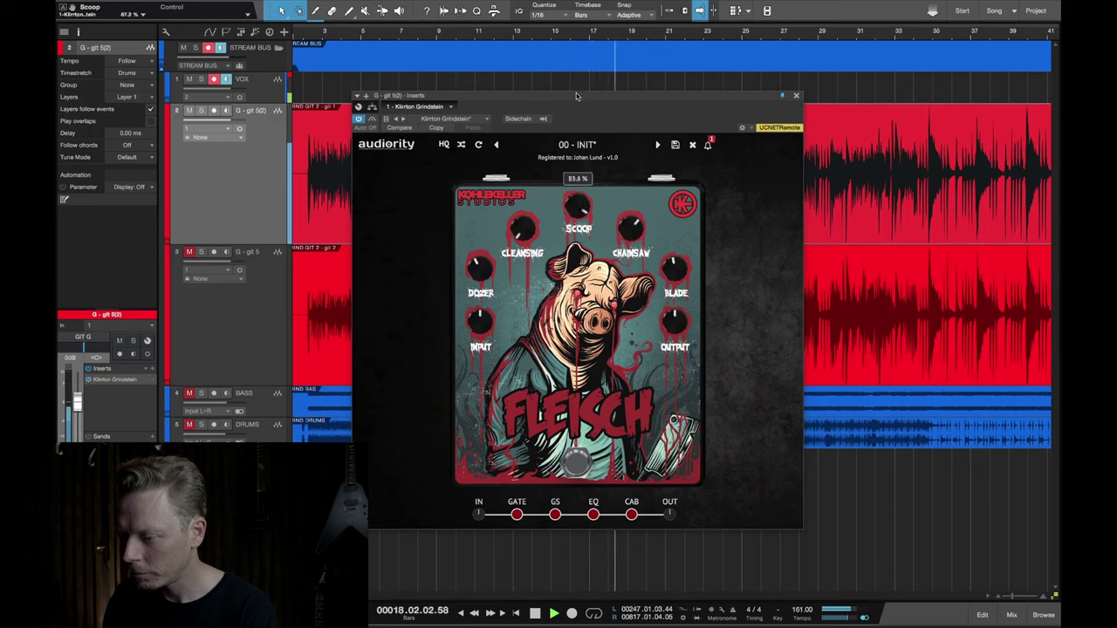
{"action": "scroll", "coordinate": [574, 210], "scroll_direction": "up", "scroll_amount": 3}
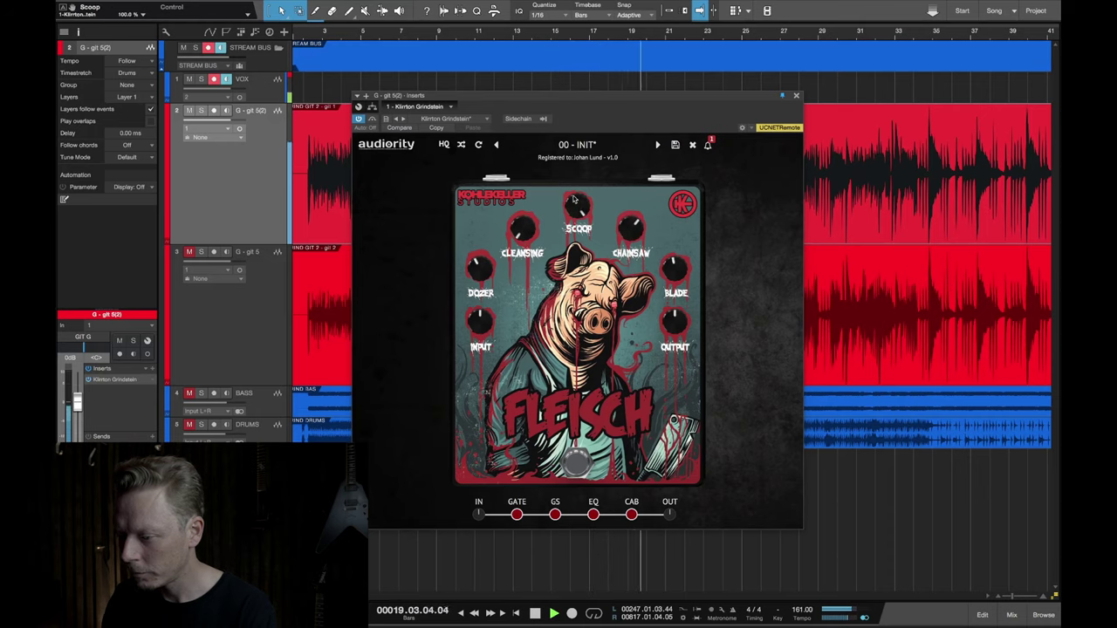
{"action": "scroll", "coordinate": [576, 206], "scroll_direction": "down", "scroll_amount": 20}
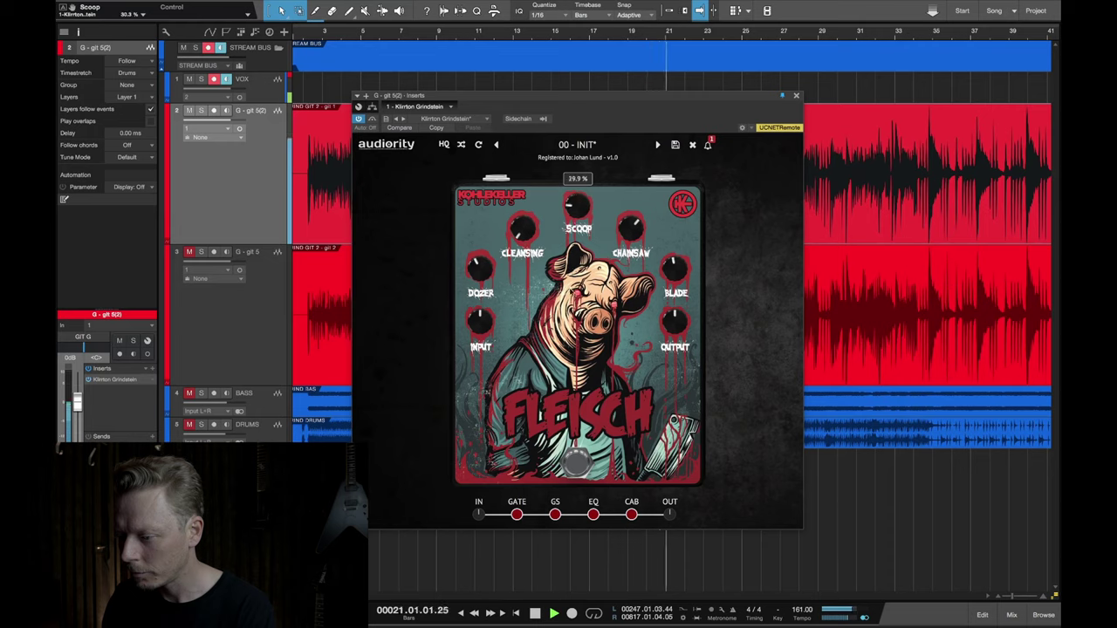
{"action": "scroll", "coordinate": [576, 206], "scroll_direction": "up", "scroll_amount": 20}
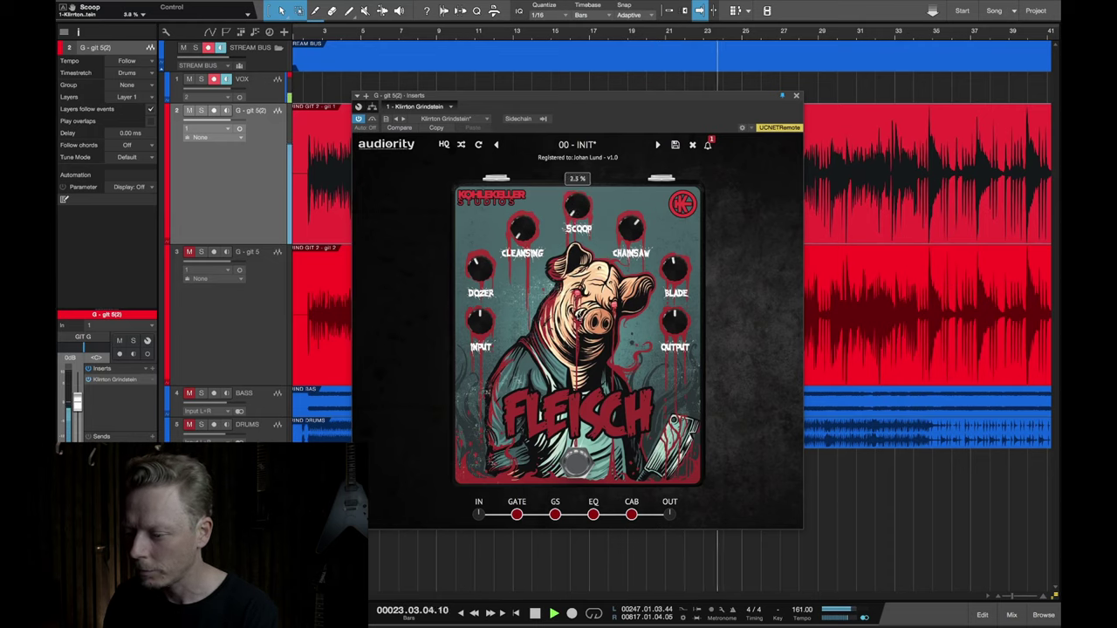
Audition Cleansing at 100% and 0%, leave it slightly above halfway, and raise the Dozer knob to about 46%
{"action": "scroll", "coordinate": [519, 220], "scroll_direction": "up", "scroll_amount": 5}
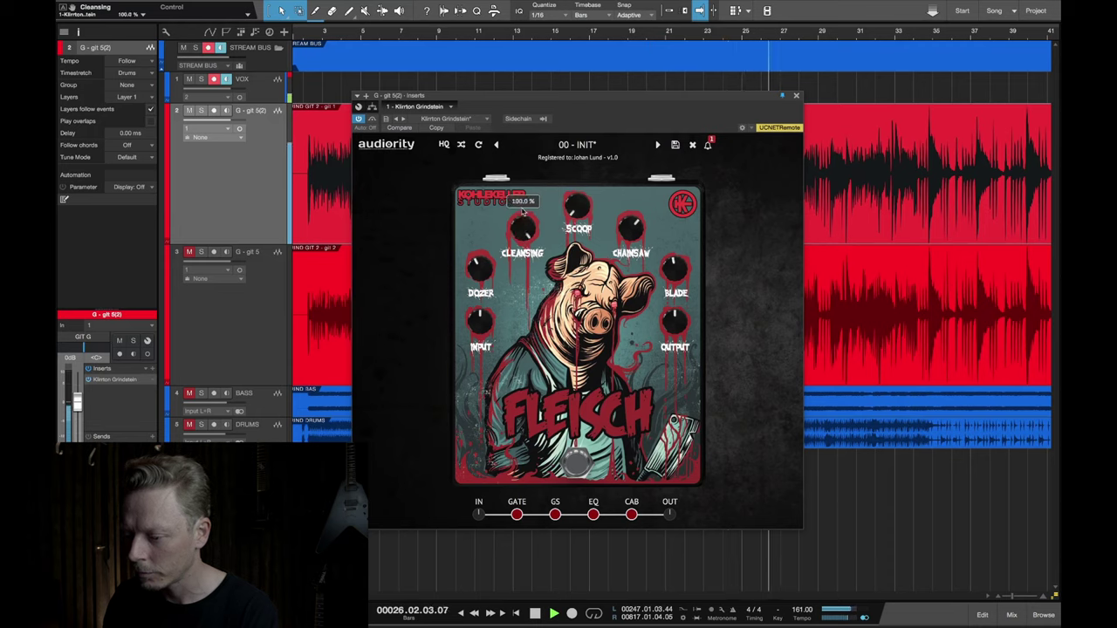
{"action": "scroll", "coordinate": [522, 218], "scroll_direction": "up", "scroll_amount": 2}
{"action": "scroll", "coordinate": [522, 223], "scroll_direction": "up", "scroll_amount": 1}
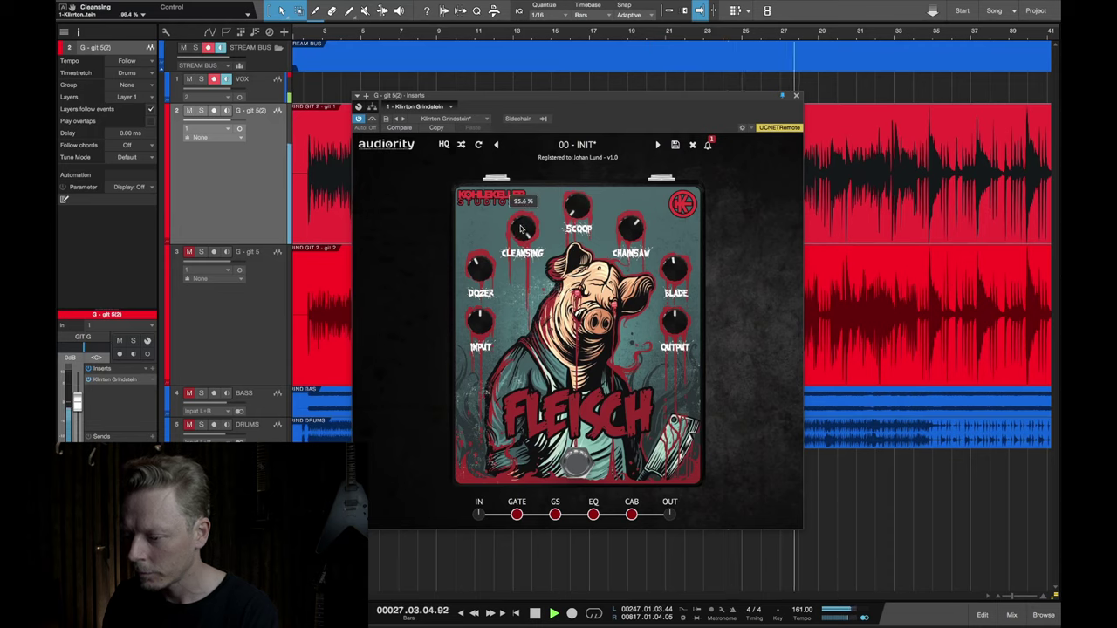
{"action": "left_click_drag", "start_coordinate": [521, 228], "coordinate": [529, 358]}
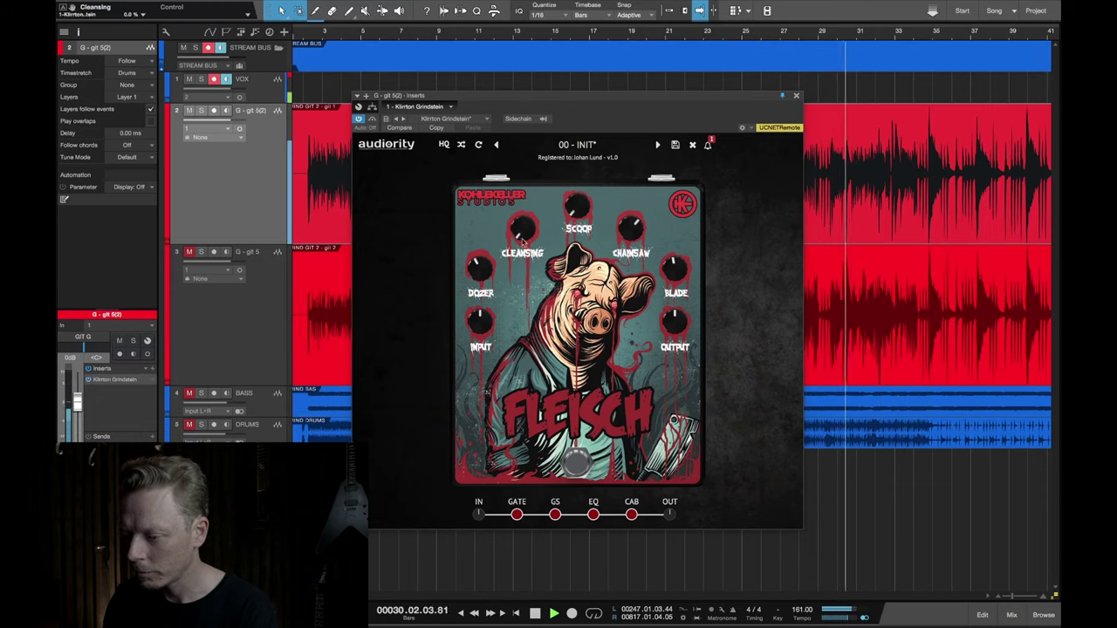
{"action": "mouse_move", "coordinate": [516, 182]}
{"action": "left_mouse_down"}
{"action": "mouse_move", "coordinate": [521, 112]}
{"action": "mouse_move", "coordinate": [524, 188]}
{"action": "left_mouse_up"}
{"action": "left_click_drag", "start_coordinate": [476, 283], "coordinate": [476, 220]}
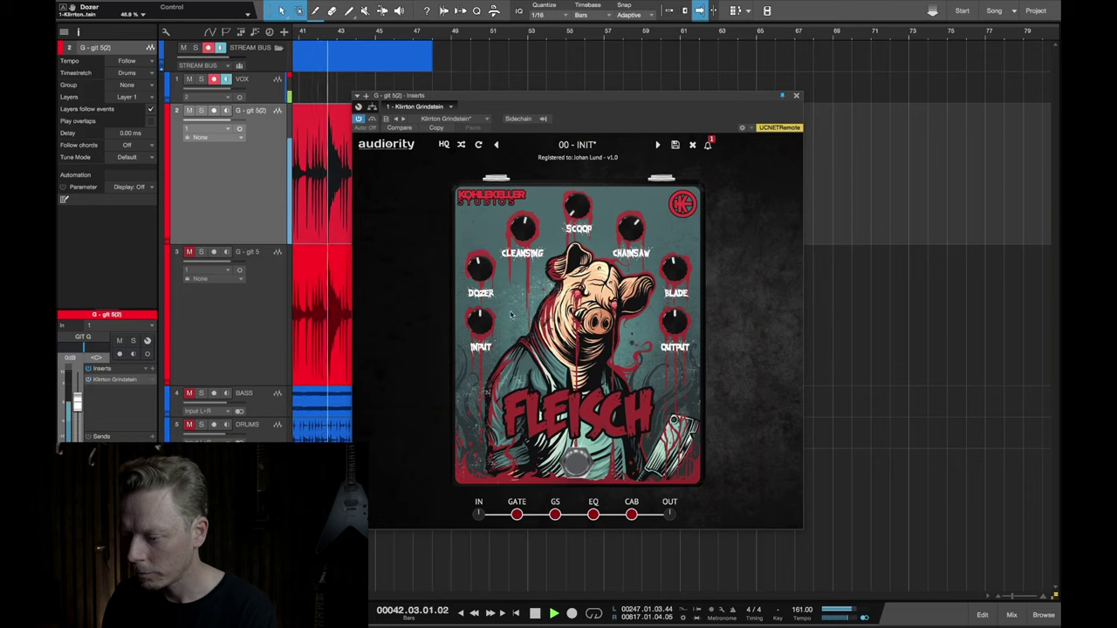
Audition the EQ pedal's Input and Output levels, return both knobs to their centre position, and stop playback
{"action": "mouse_move", "coordinate": [485, 321]}
{"action": "left_click_drag", "start_coordinate": [484, 321], "coordinate": [480, 260]}
{"action": "scroll", "coordinate": [483, 319], "scroll_direction": "up", "scroll_amount": 3}
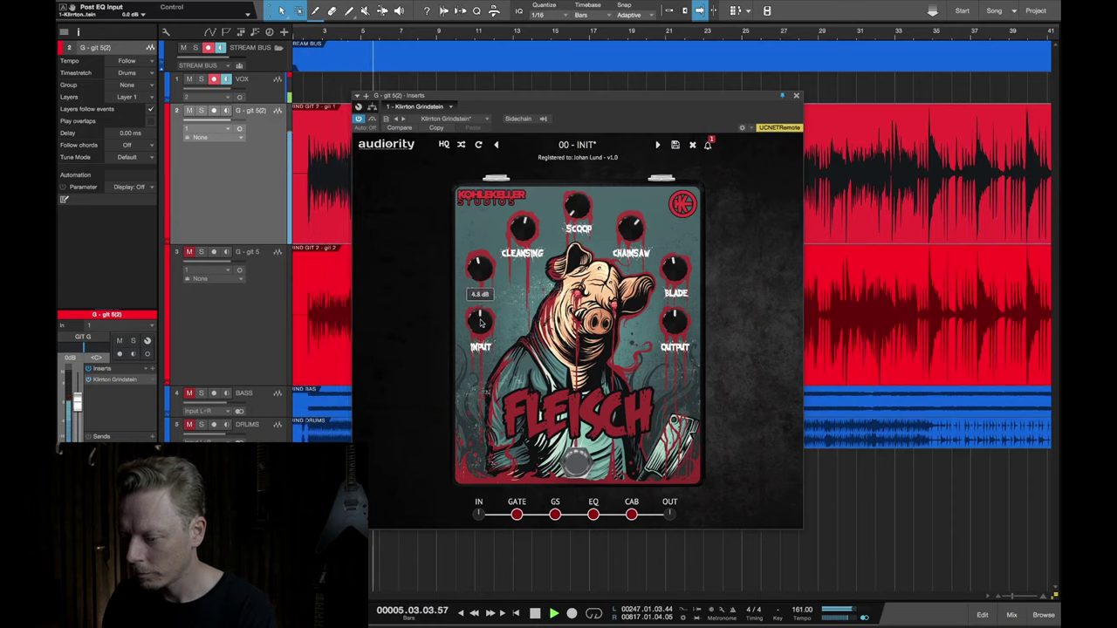
{"action": "scroll", "coordinate": [674, 322], "scroll_direction": "down", "scroll_amount": 3}
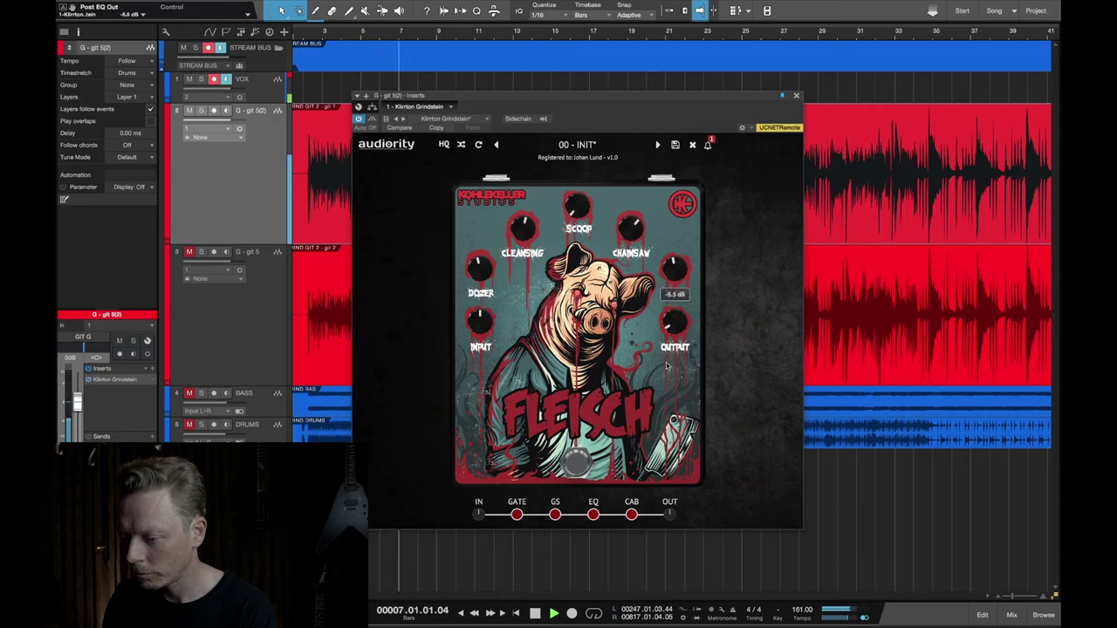
{"action": "left_click_drag", "start_coordinate": [675, 322], "coordinate": [665, 354]}
{"action": "key", "text": "space"}
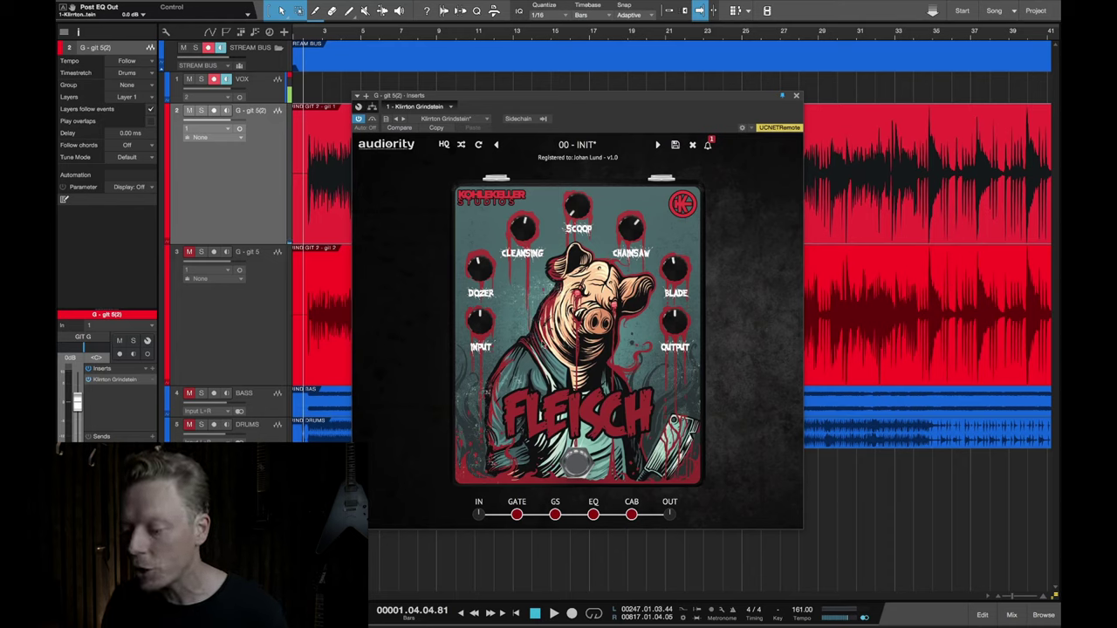
Toggle the EQ pedal's power and open the cab pedal with playback running
{"action": "left_click", "coordinate": [578, 469]}
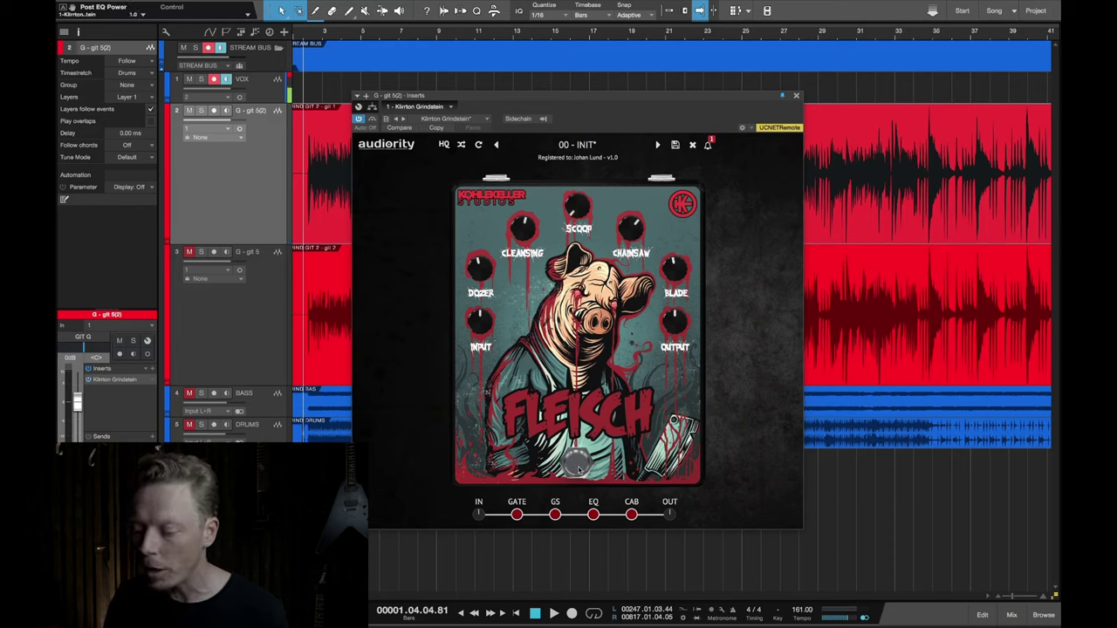
{"action": "left_click", "coordinate": [632, 515]}
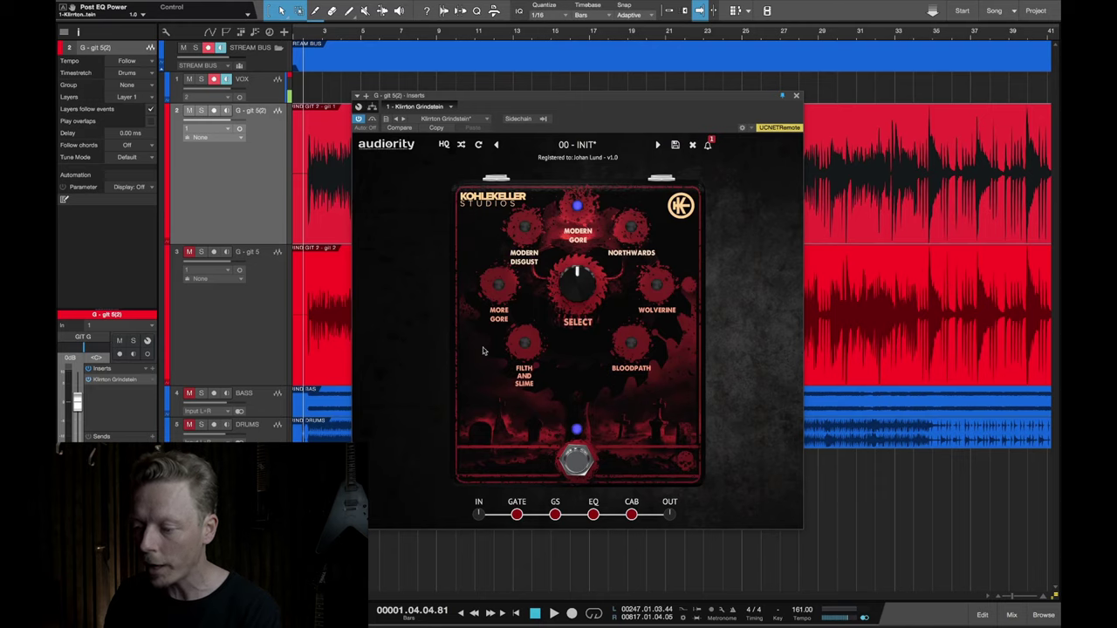
{"action": "key", "text": "space"}
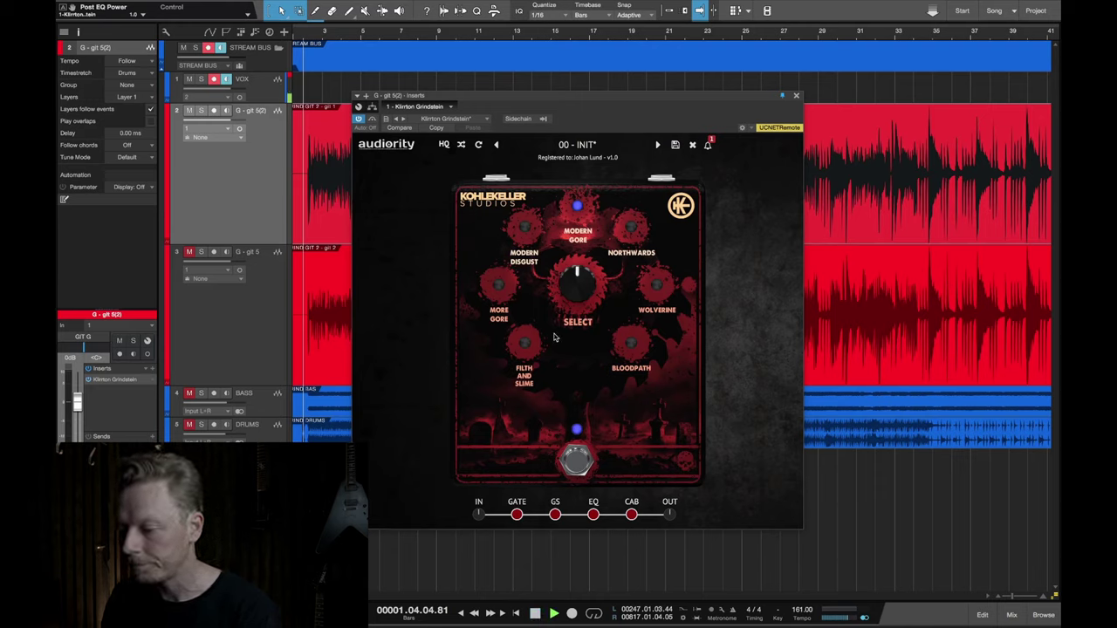
Audition the Modern Disgust, More Gore, Filth and Slime, Bloodpath, Wolverine and Northwards cabs, return to Modern Gore, and stop playback
{"action": "left_click", "coordinate": [527, 229]}
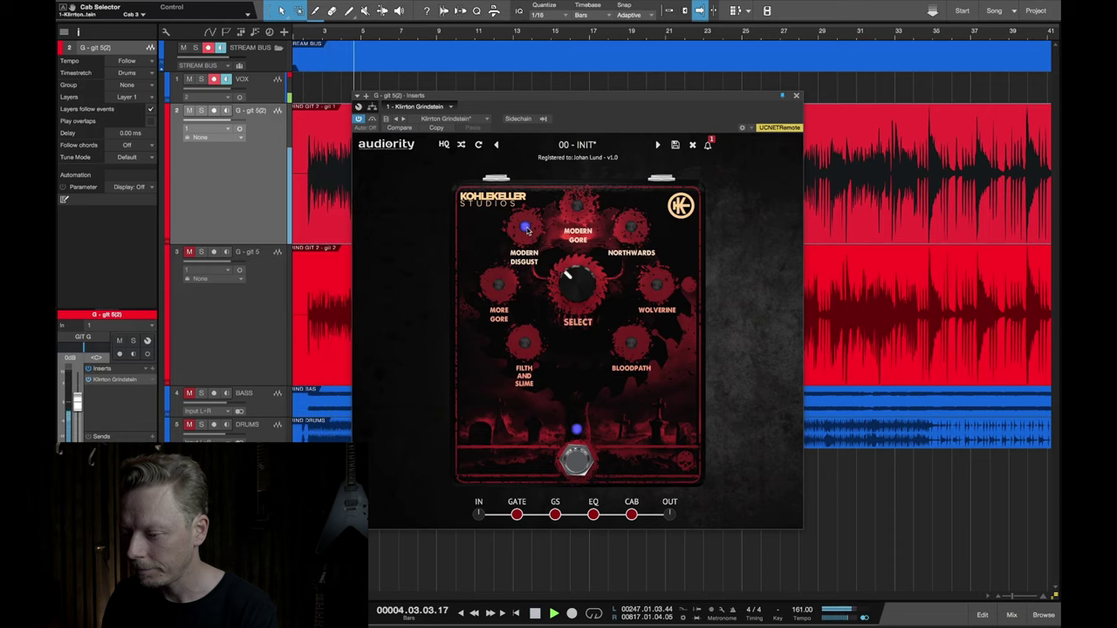
{"action": "left_click", "coordinate": [499, 286]}
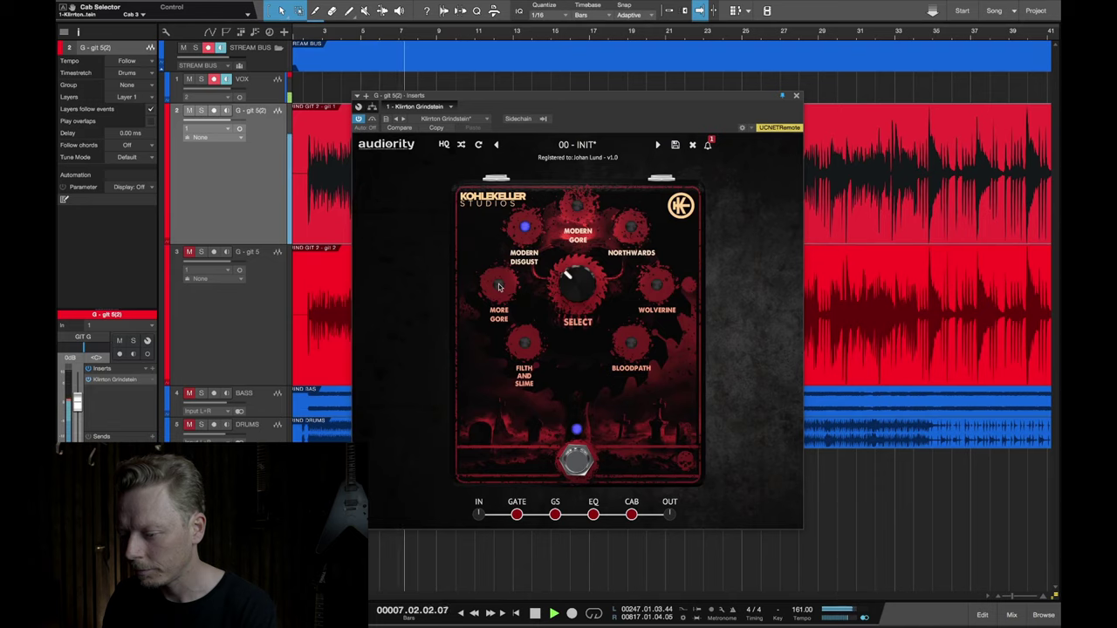
{"action": "left_click", "coordinate": [524, 344]}
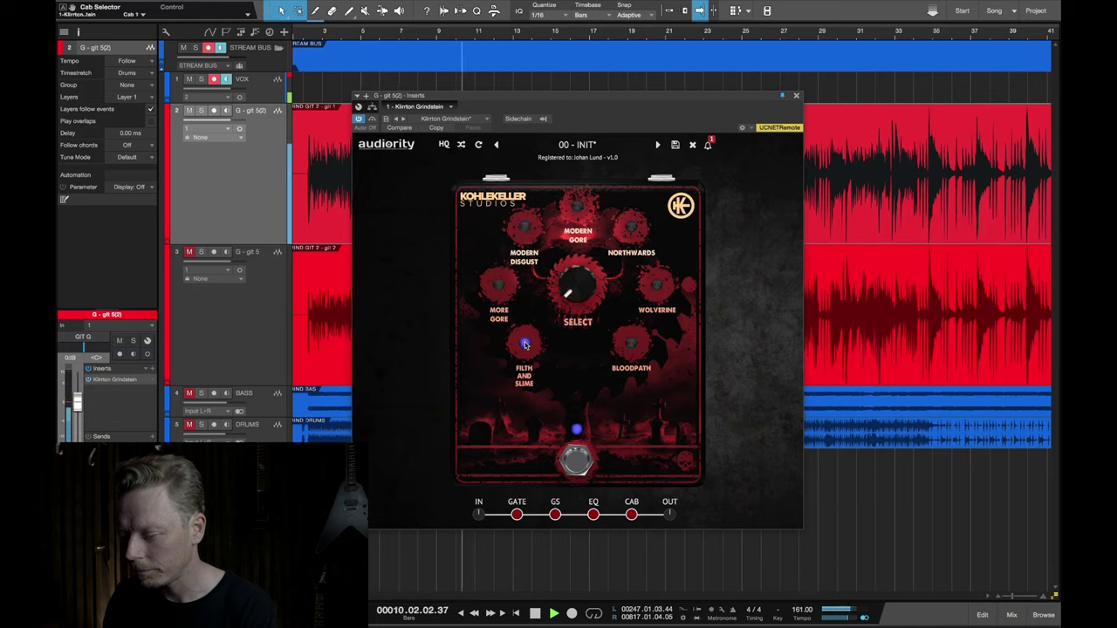
{"action": "left_click", "coordinate": [632, 346]}
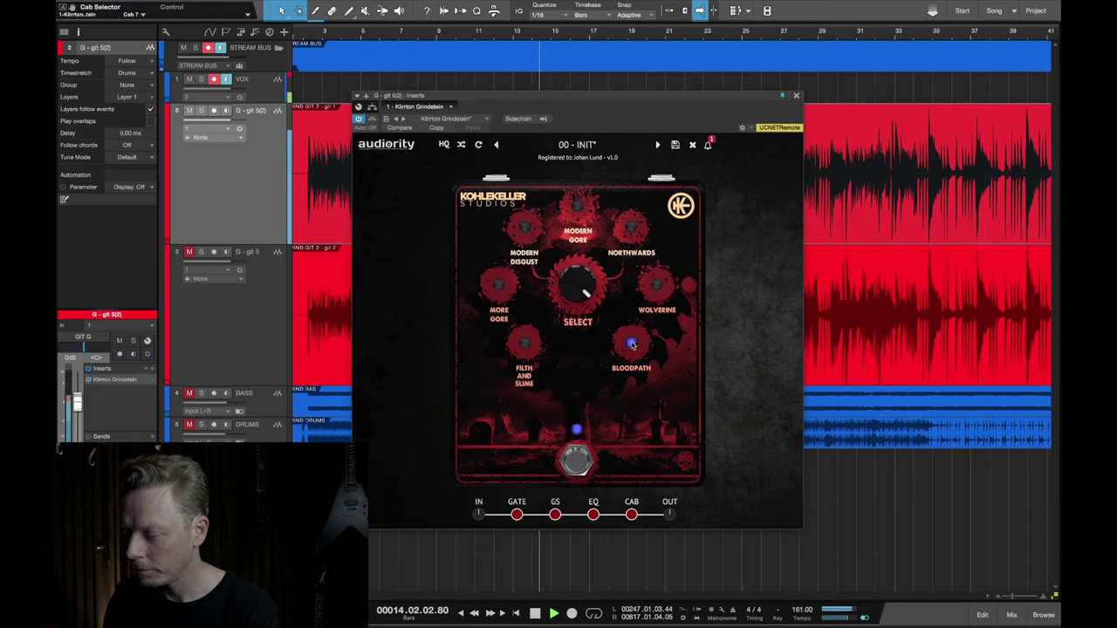
{"action": "left_click", "coordinate": [659, 287]}
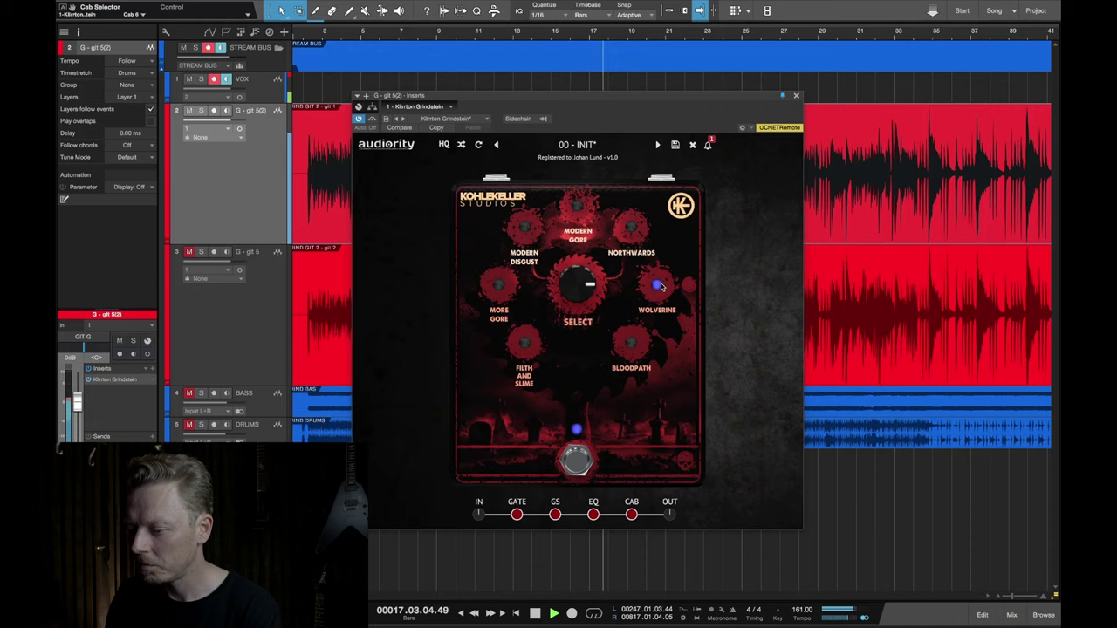
{"action": "left_click", "coordinate": [632, 229]}
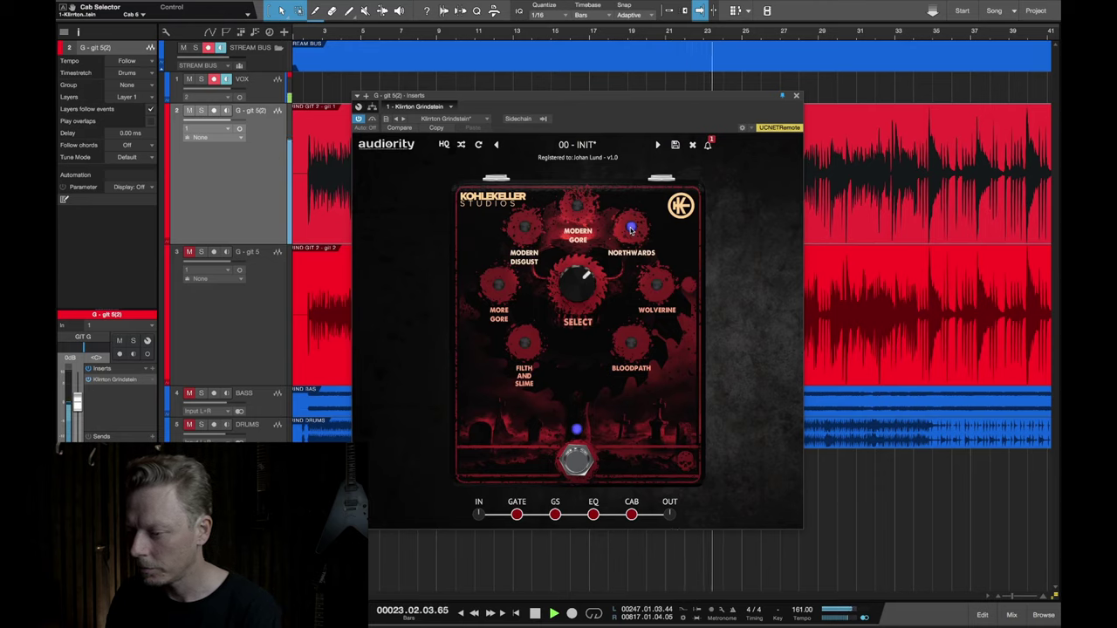
{"action": "left_click", "coordinate": [576, 208]}
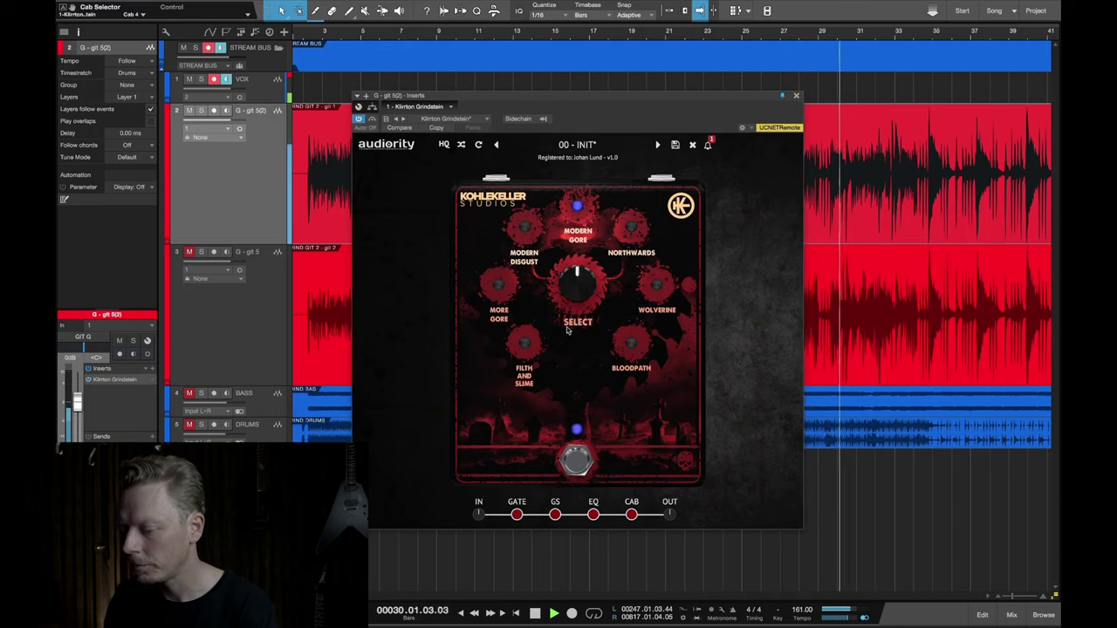
{"action": "key", "text": "space"}
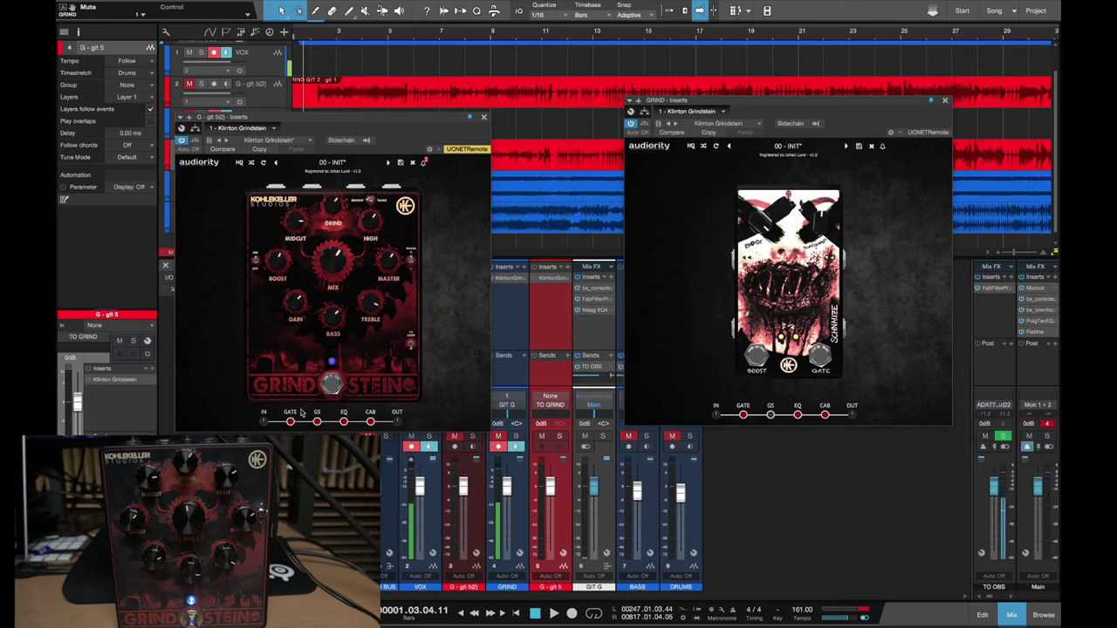
Show the gate pedal in both the GRIND and G - git 5(2) plugin instances
{"action": "left_click", "coordinate": [747, 417]}
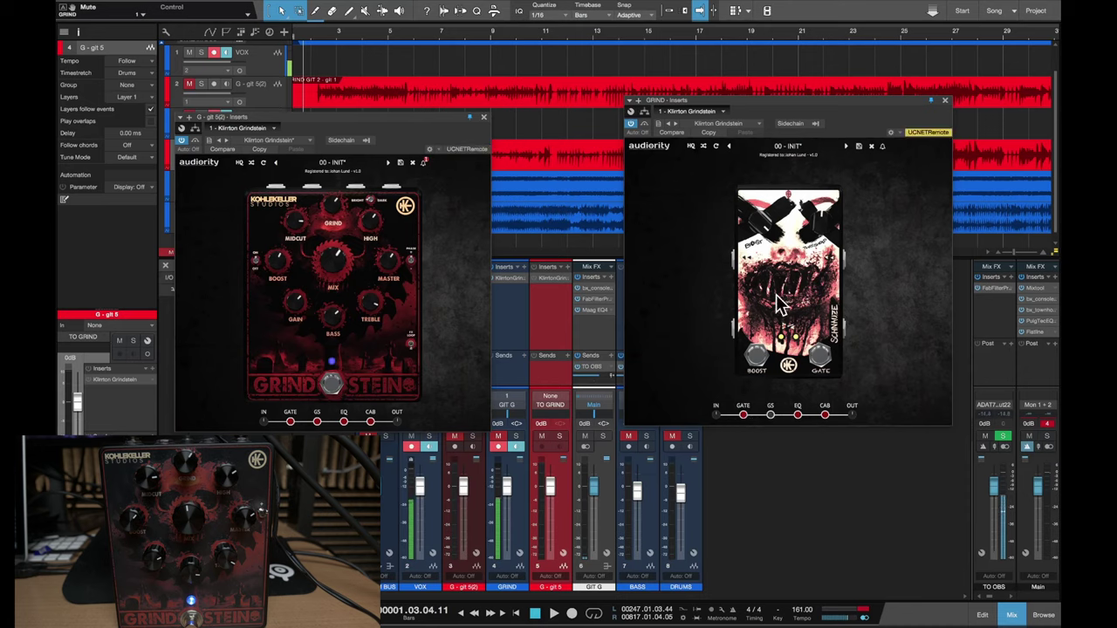
{"action": "left_click", "coordinate": [291, 422]}
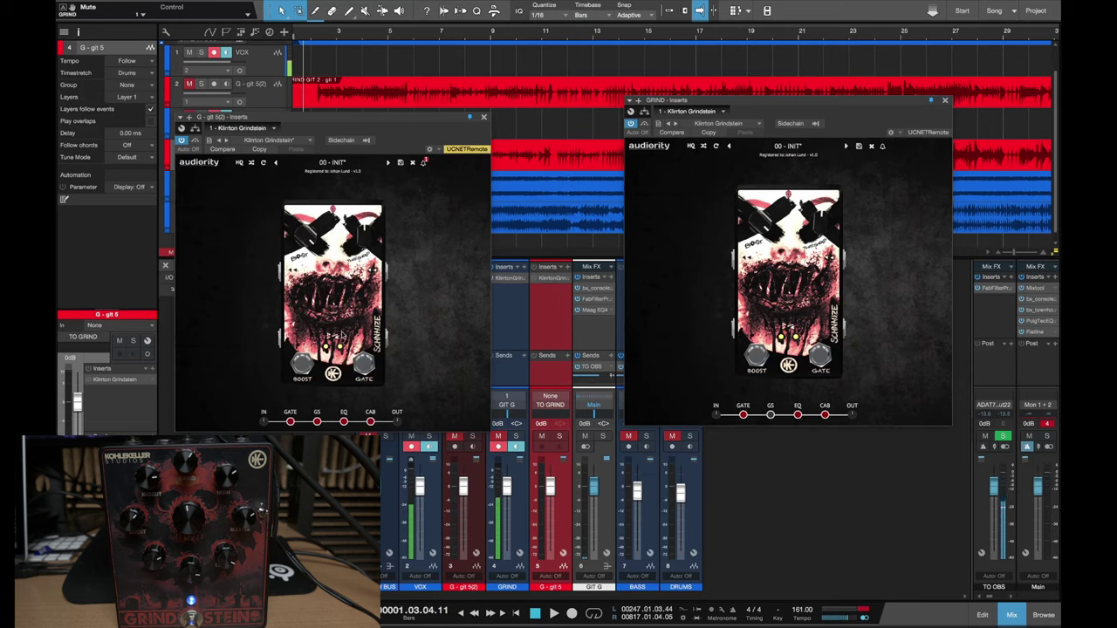
Show the Grindstein, EQ and cab pedals in turn in both the G - git 5(2) and GRIND plugin instances
{"action": "left_click", "coordinate": [317, 423]}
{"action": "left_click", "coordinate": [770, 416]}
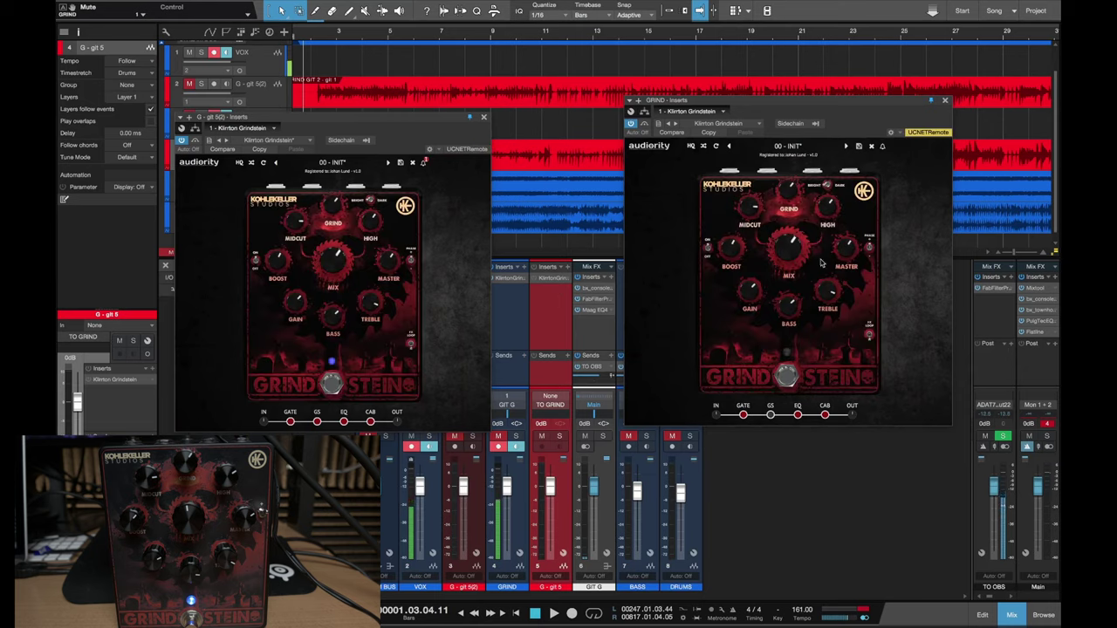
{"action": "left_click", "coordinate": [775, 286]}
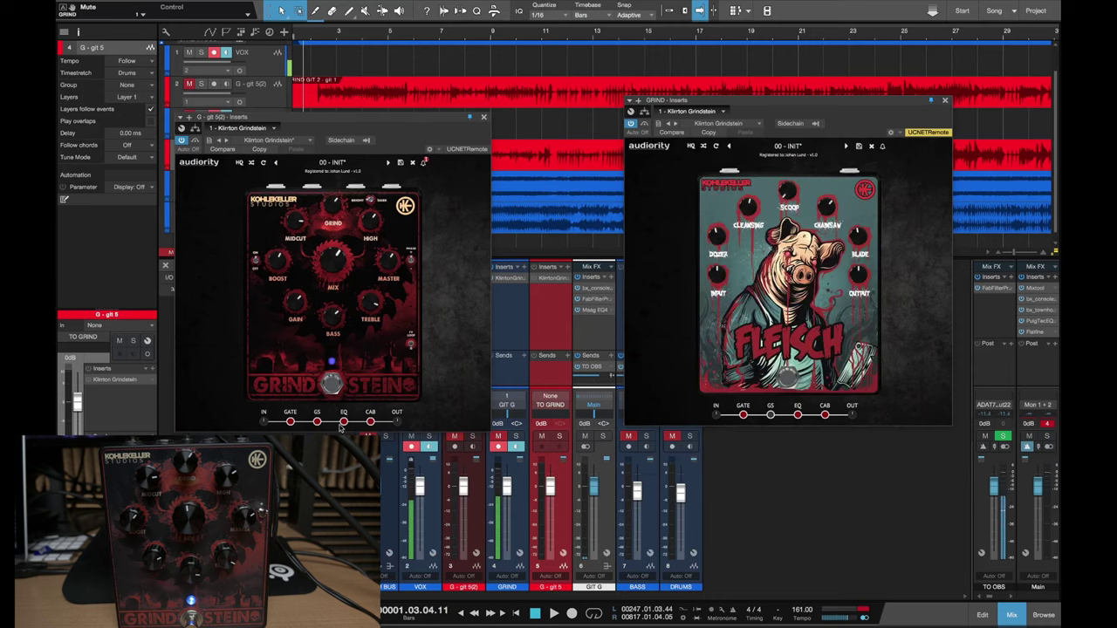
{"action": "left_click", "coordinate": [349, 375]}
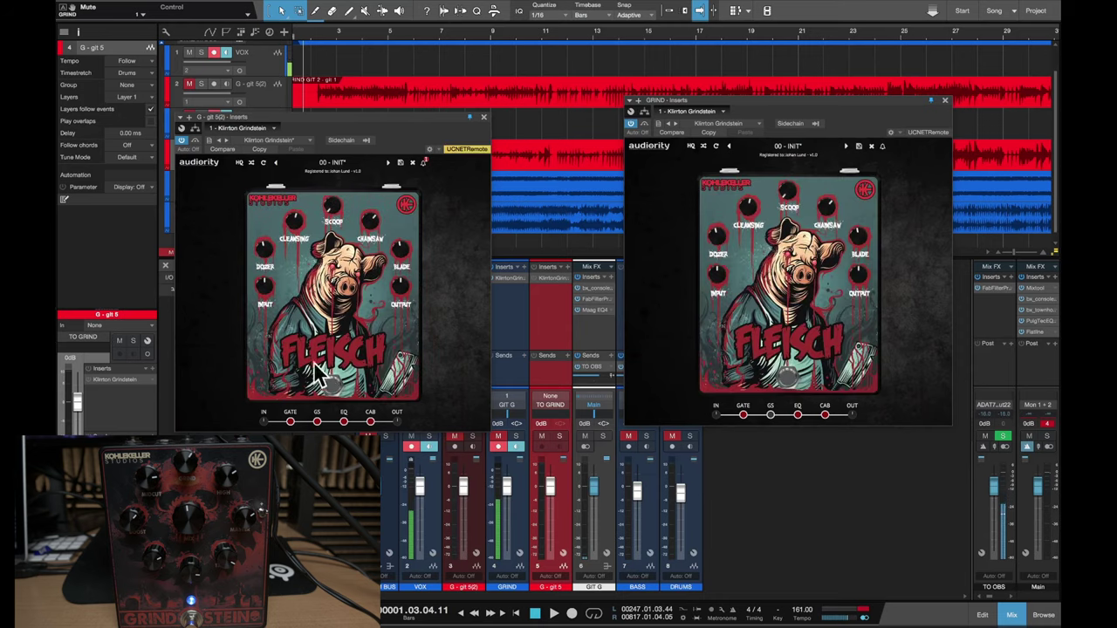
{"action": "left_click", "coordinate": [371, 422]}
{"action": "left_click", "coordinate": [830, 419]}
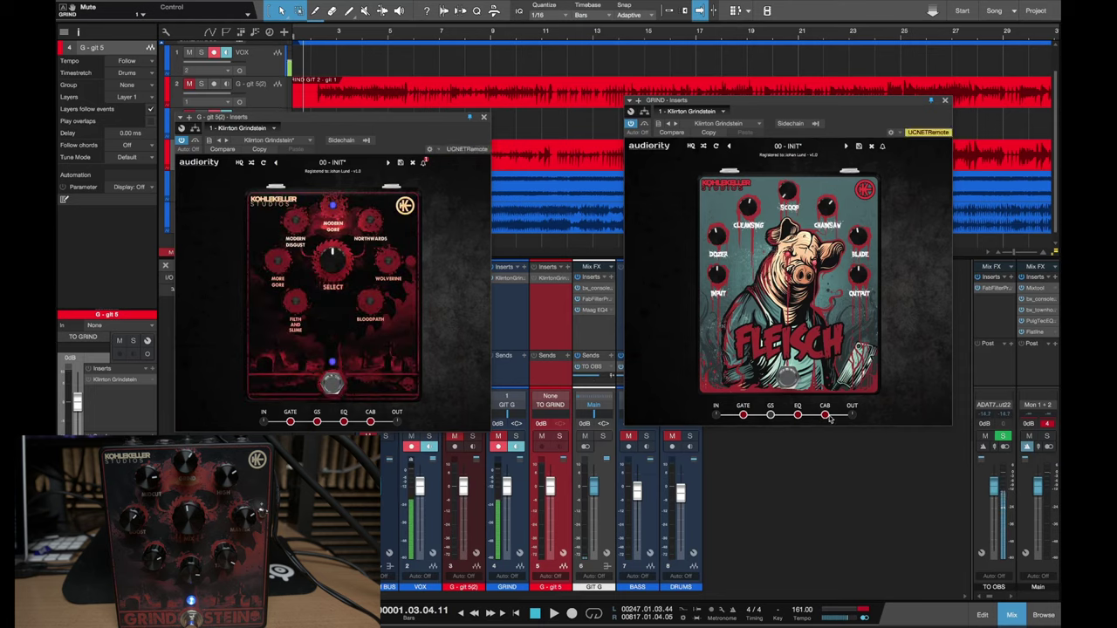
{"action": "left_click", "coordinate": [826, 415]}
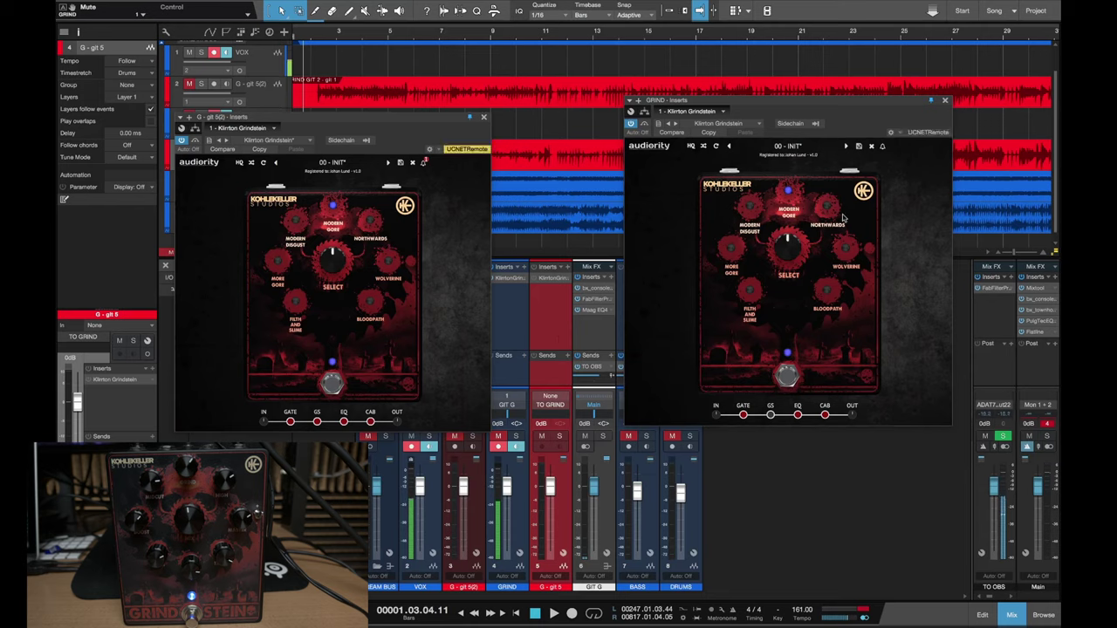
Close the GRIND plugin window, move the G - git 5(2) instance over the timeline's right half, and show its Grindstein pedal
{"action": "left_click", "coordinate": [945, 103]}
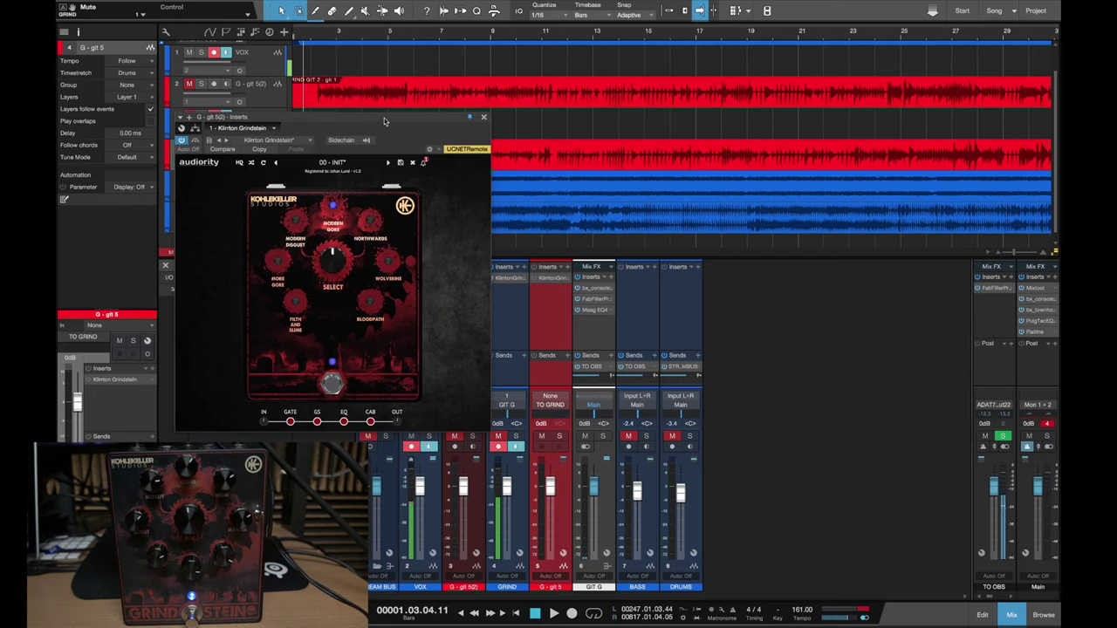
{"action": "left_click_drag", "start_coordinate": [384, 121], "coordinate": [800, 81]}
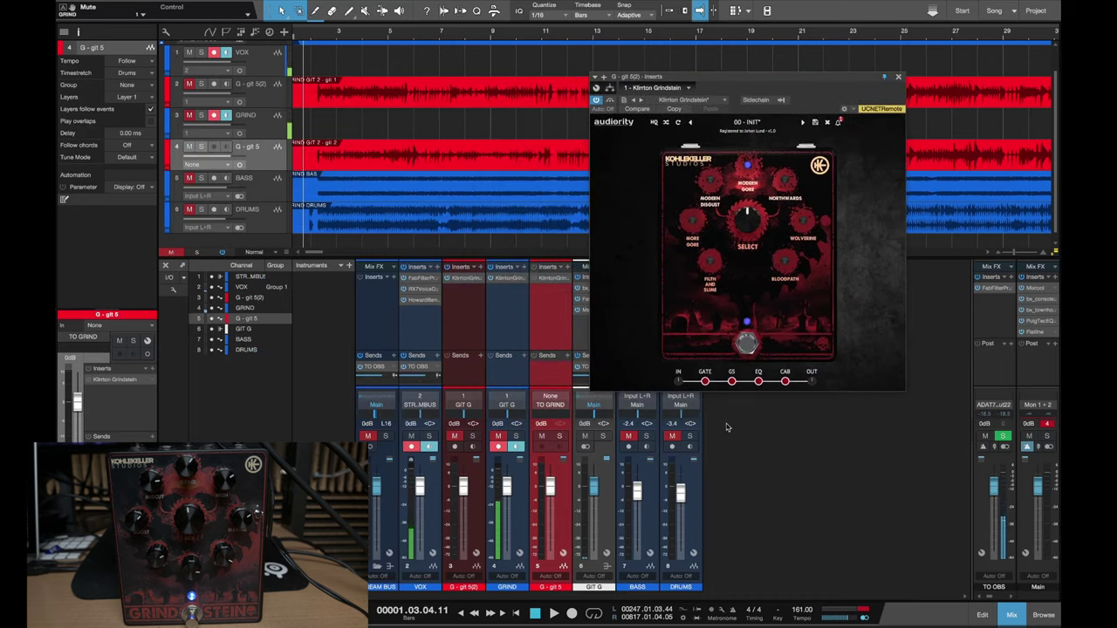
{"action": "left_click", "coordinate": [731, 382]}
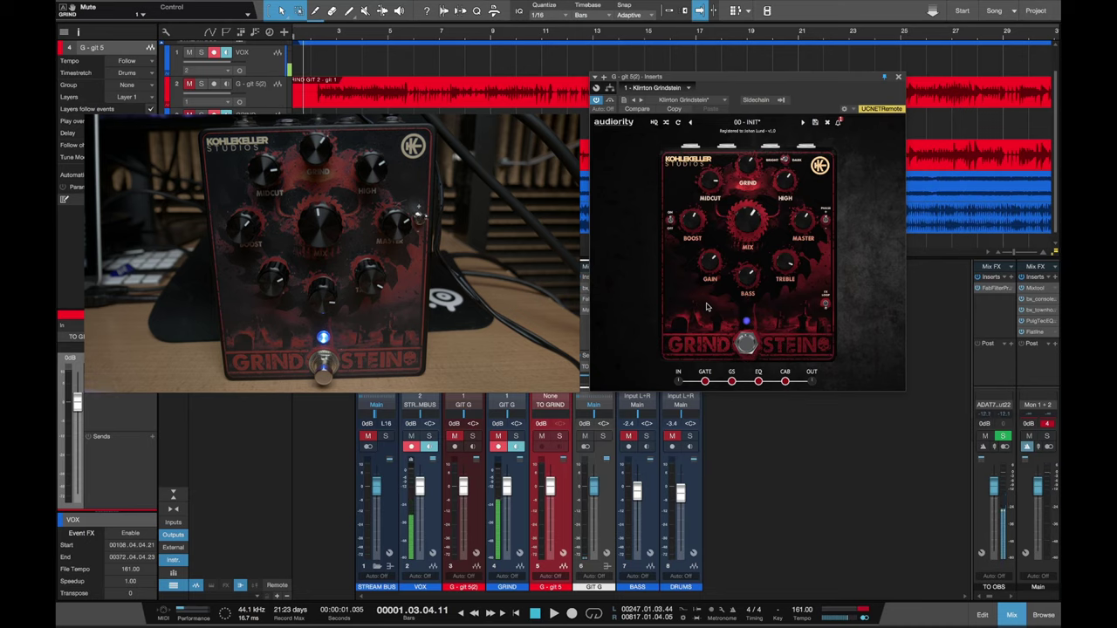
Start playback and compare the real pedal on GRIND with the plugin on G - git 5(2) by alternating their channel mutes
{"action": "key", "text": "space"}
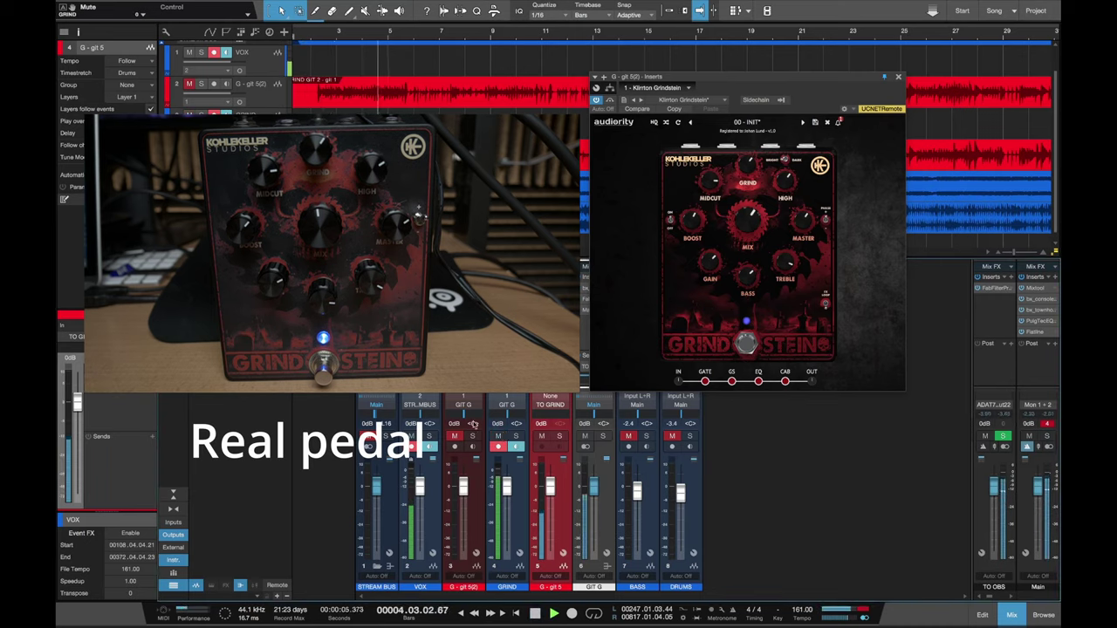
{"action": "left_click", "coordinate": [463, 436]}
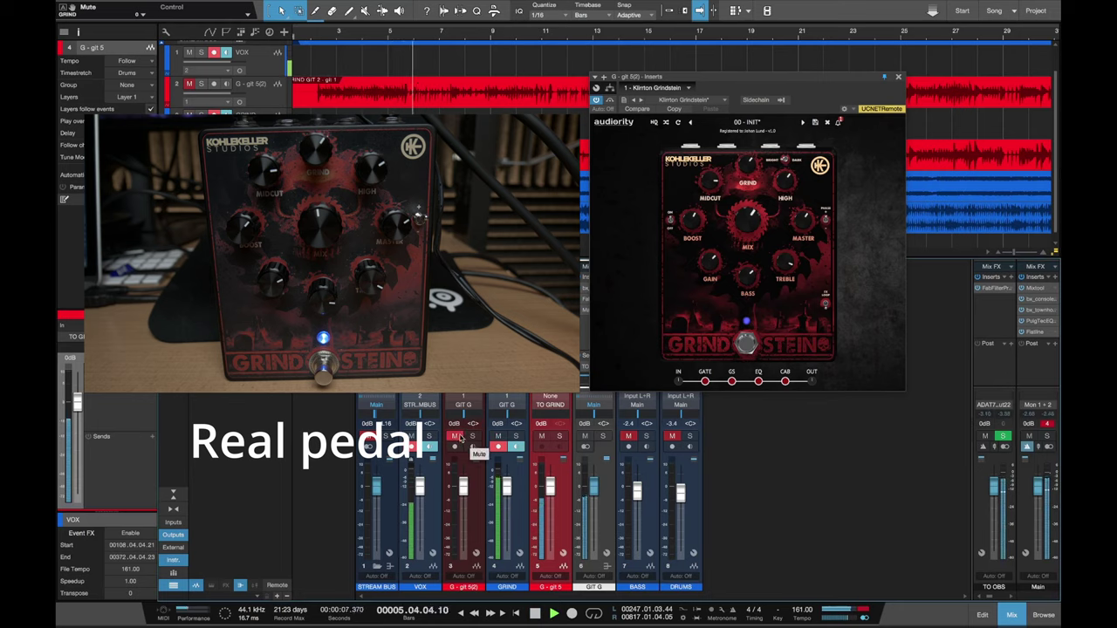
{"action": "left_click", "coordinate": [460, 437]}
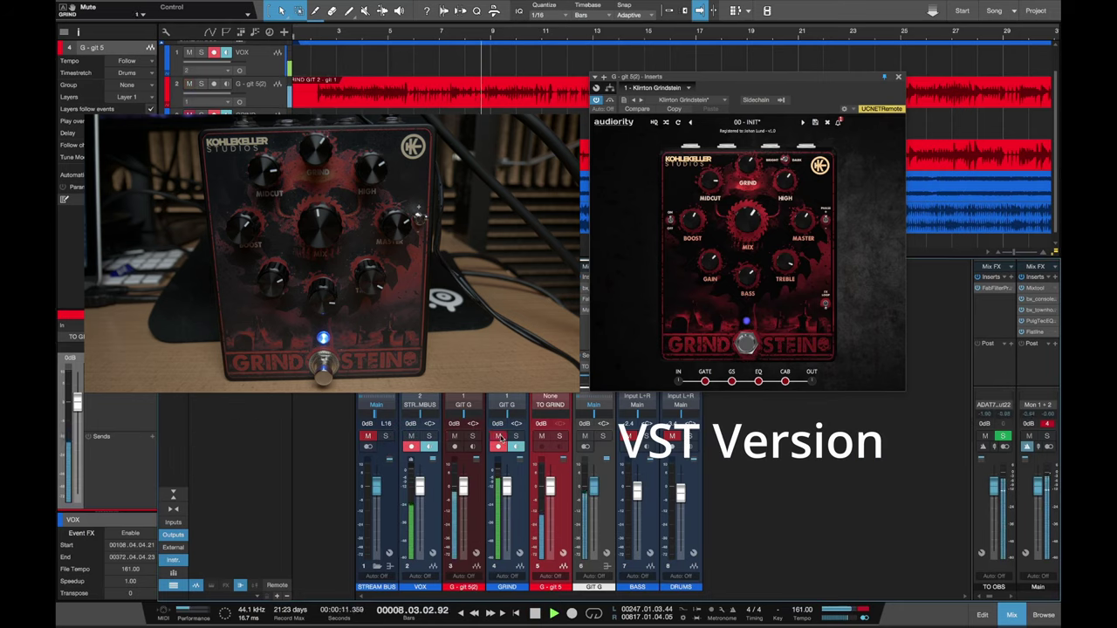
{"action": "left_click", "coordinate": [454, 435]}
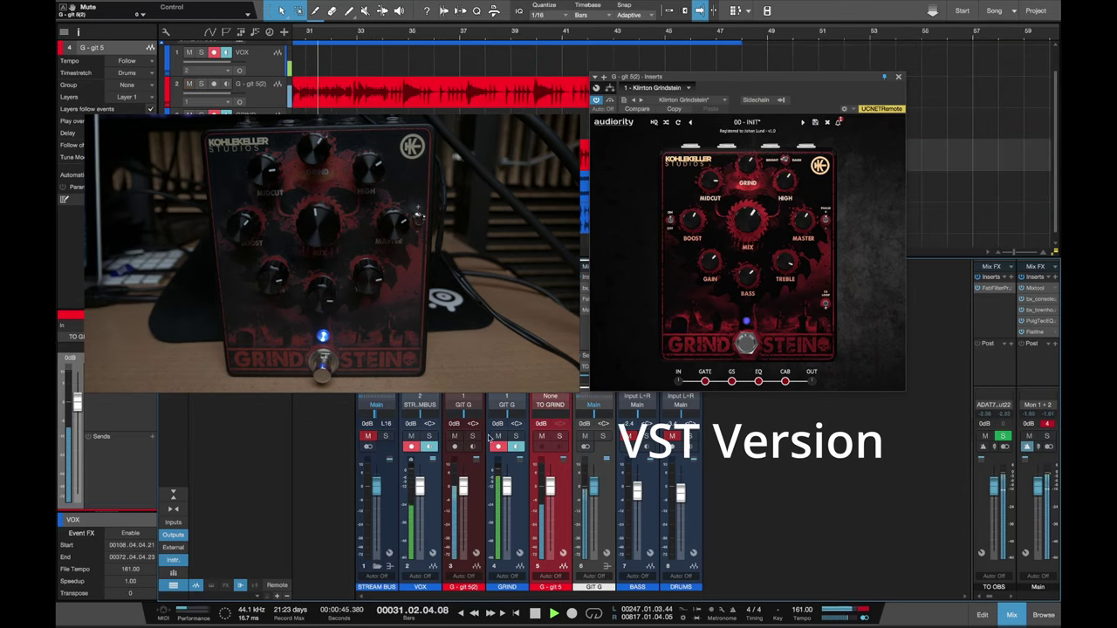
Set the plugin's Treble to about 80%, fine-tune its Bass, and switch from the real pedal back to the plugin channel
{"action": "left_click_drag", "start_coordinate": [783, 271], "coordinate": [781, 284]}
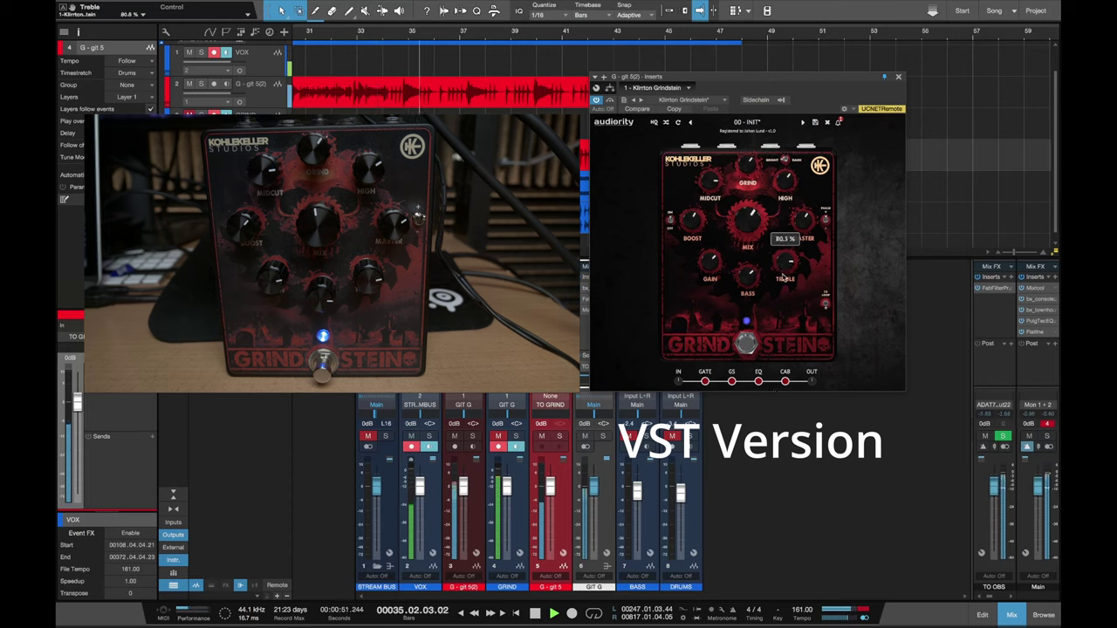
{"action": "left_click_drag", "start_coordinate": [747, 276], "coordinate": [735, 371]}
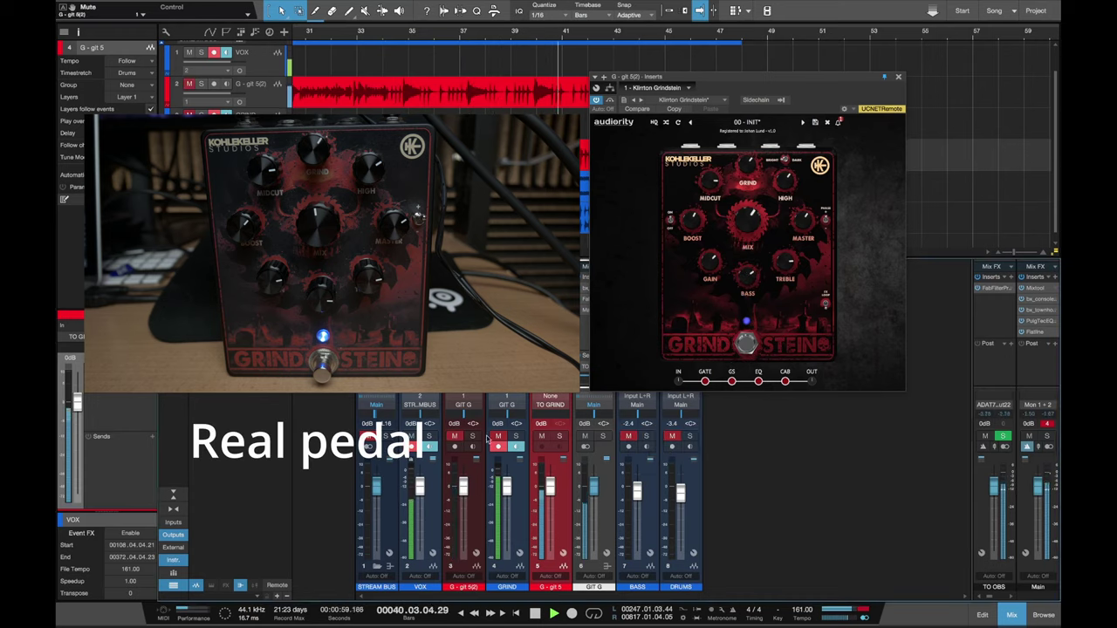
{"action": "left_click", "coordinate": [455, 435]}
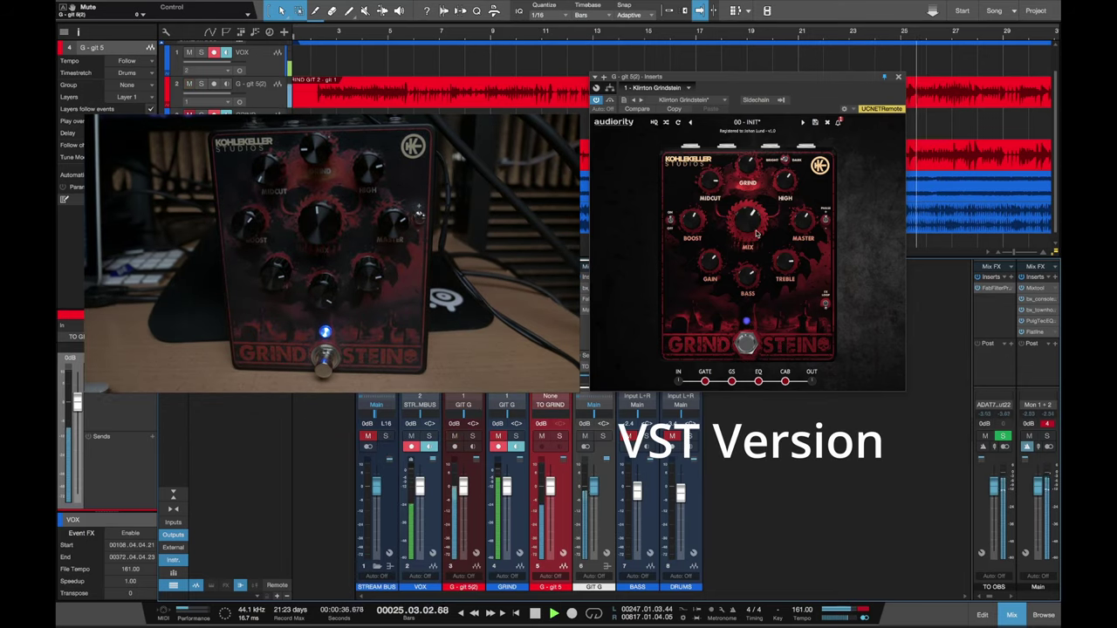
Match the plugin to the real pedal with Midcut about 12%, Mix about 48% and Gain about 68%, adjusting Grind, High and Bass too
{"action": "left_click_drag", "start_coordinate": [709, 181], "coordinate": [708, 187]}
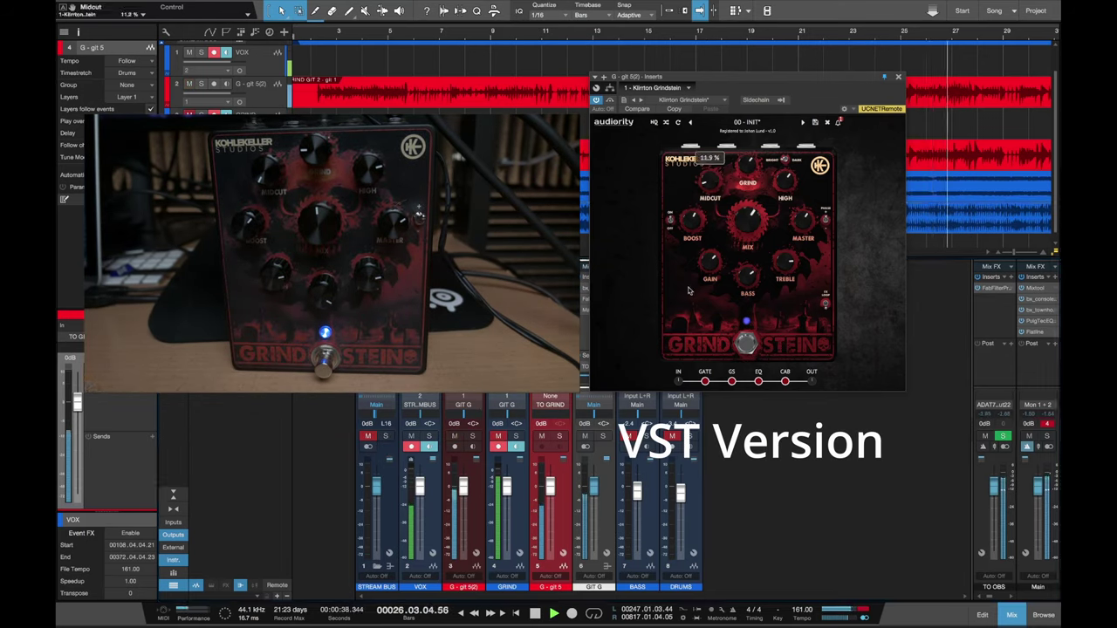
{"action": "left_click_drag", "start_coordinate": [748, 226], "coordinate": [751, 252]}
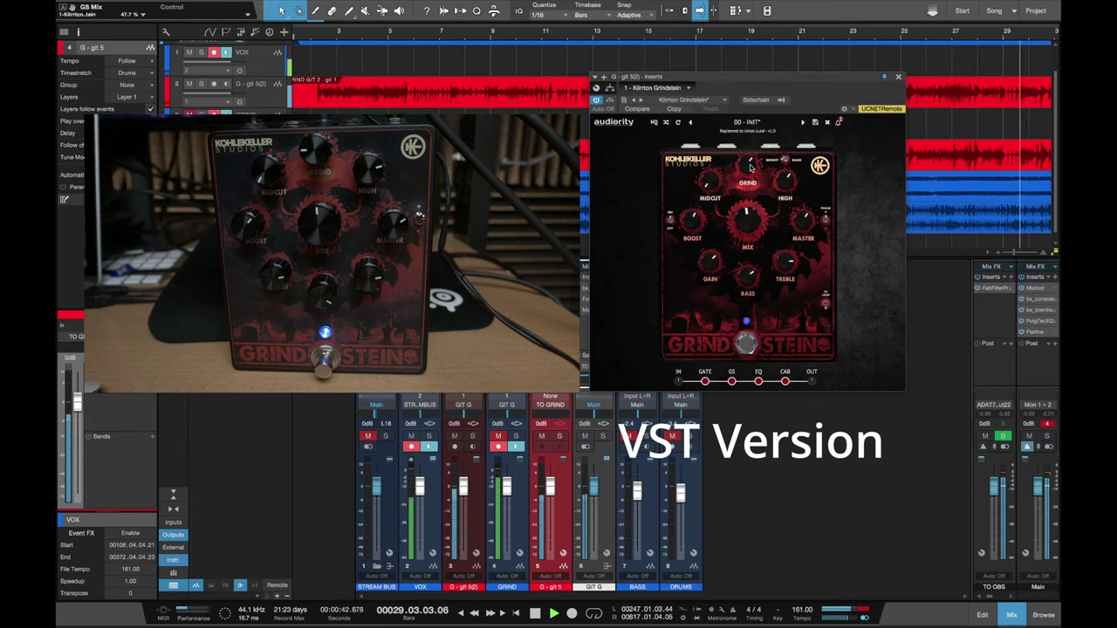
{"action": "left_click_drag", "start_coordinate": [751, 166], "coordinate": [738, 231]}
{"action": "left_click_drag", "start_coordinate": [786, 186], "coordinate": [785, 178]}
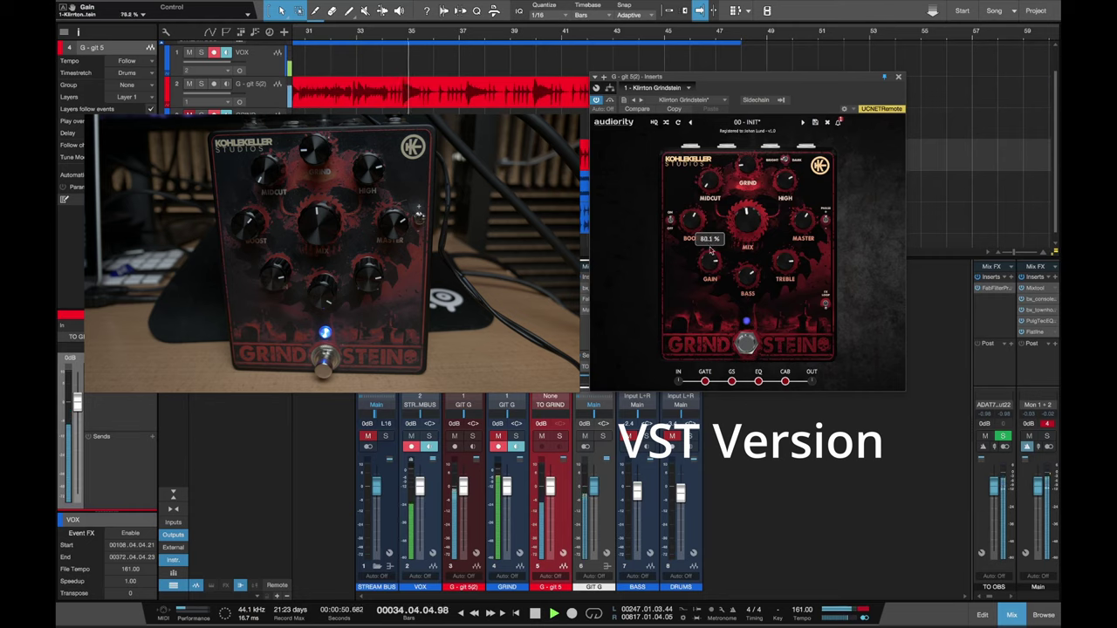
{"action": "left_click_drag", "start_coordinate": [712, 257], "coordinate": [745, 266]}
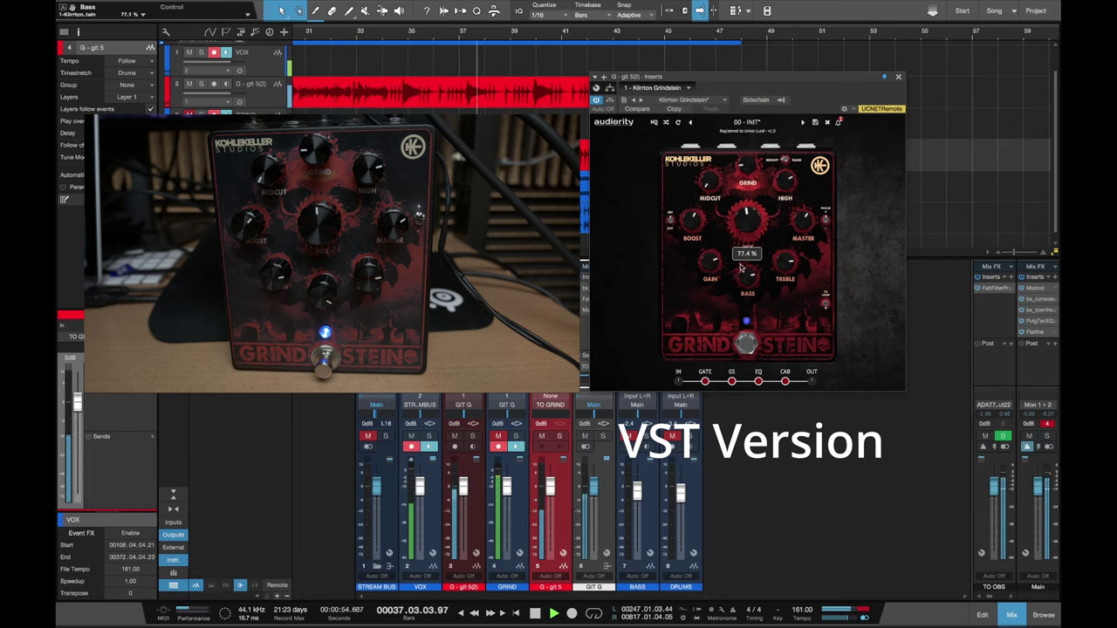
{"action": "left_click_drag", "start_coordinate": [743, 295], "coordinate": [742, 295]}
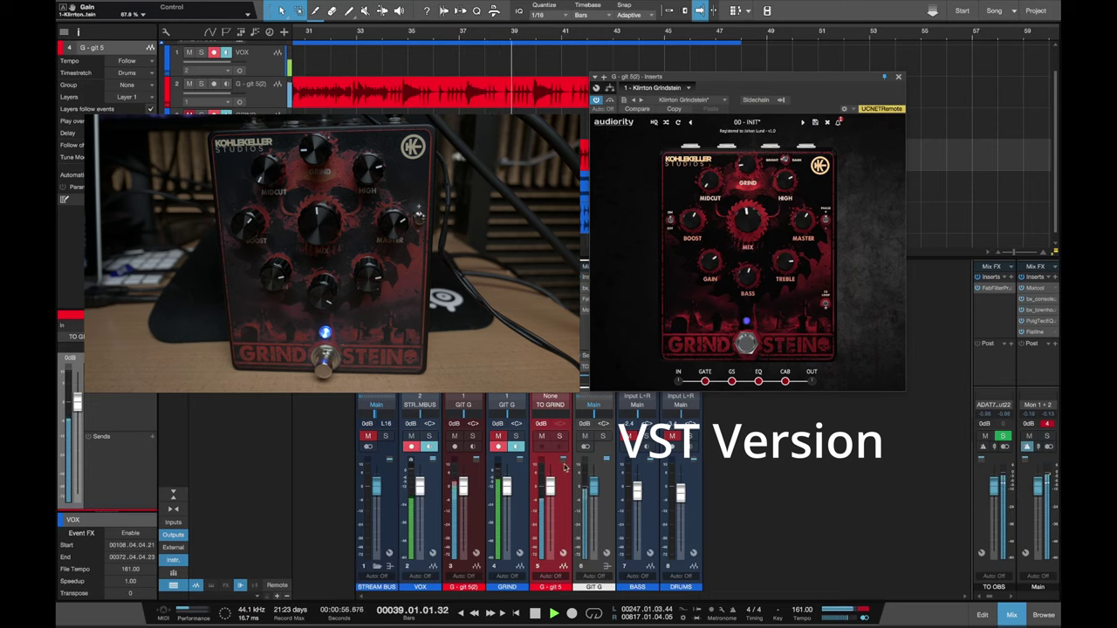
Switch from the plugin to the real pedal, replay the song from its beginning, and switch back to the plugin channel
{"action": "left_click", "coordinate": [455, 436]}
{"action": "left_click", "coordinate": [498, 435]}
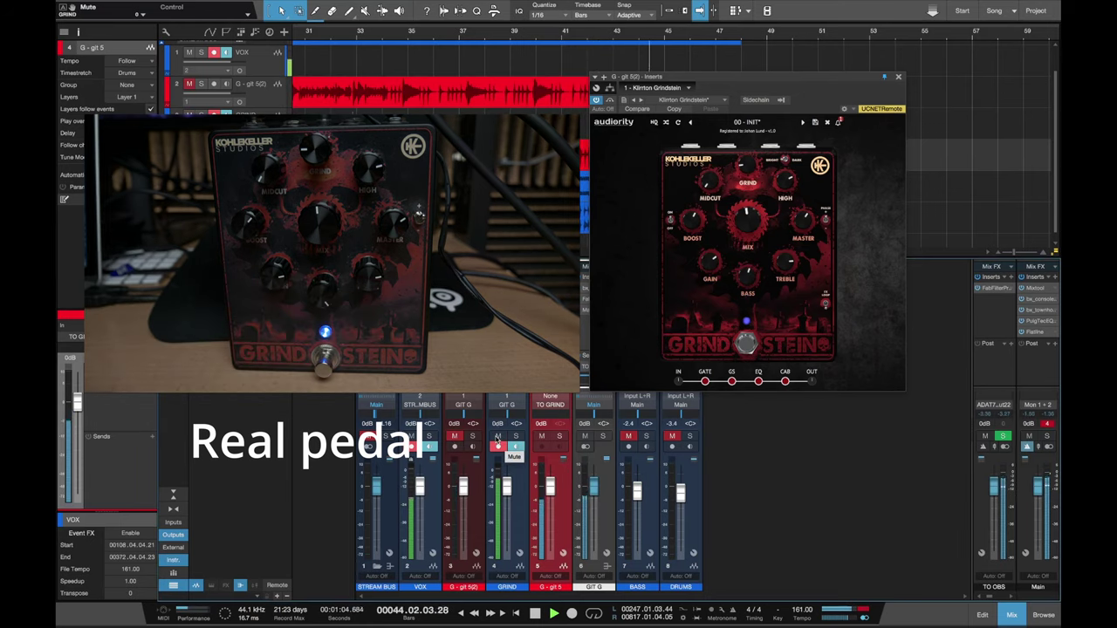
{"action": "key", "text": "Home"}
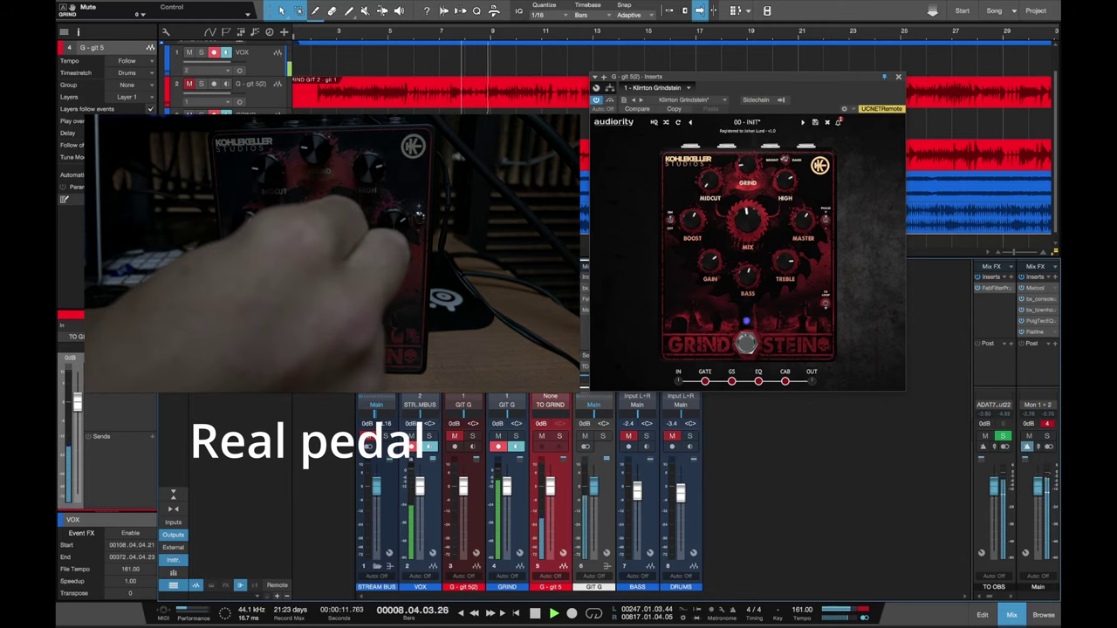
{"action": "left_click", "coordinate": [496, 439]}
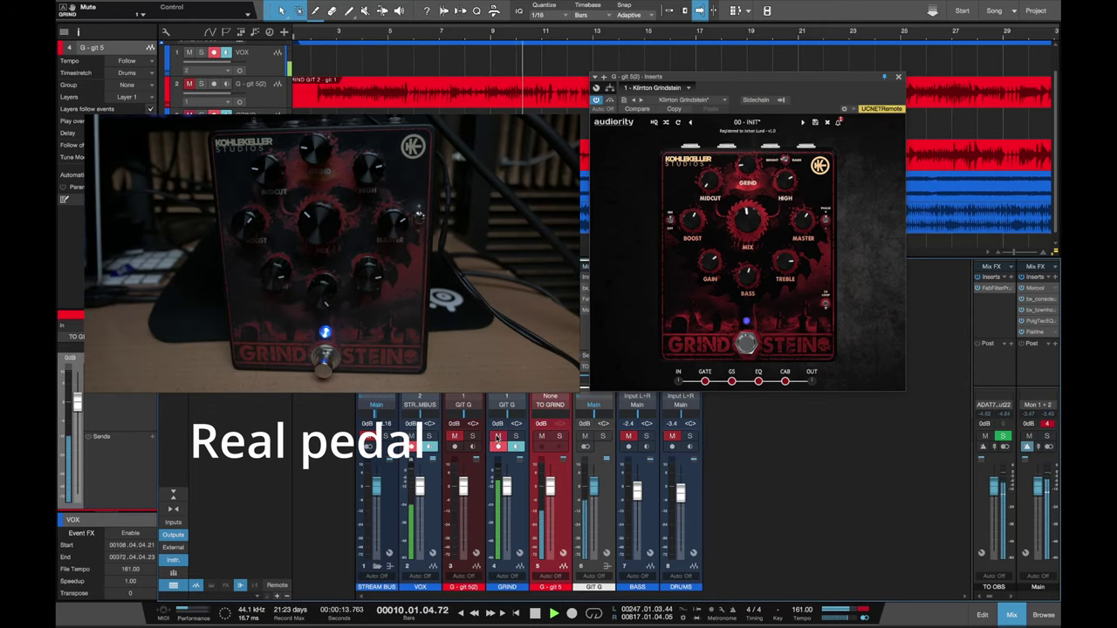
{"action": "left_click", "coordinate": [454, 437]}
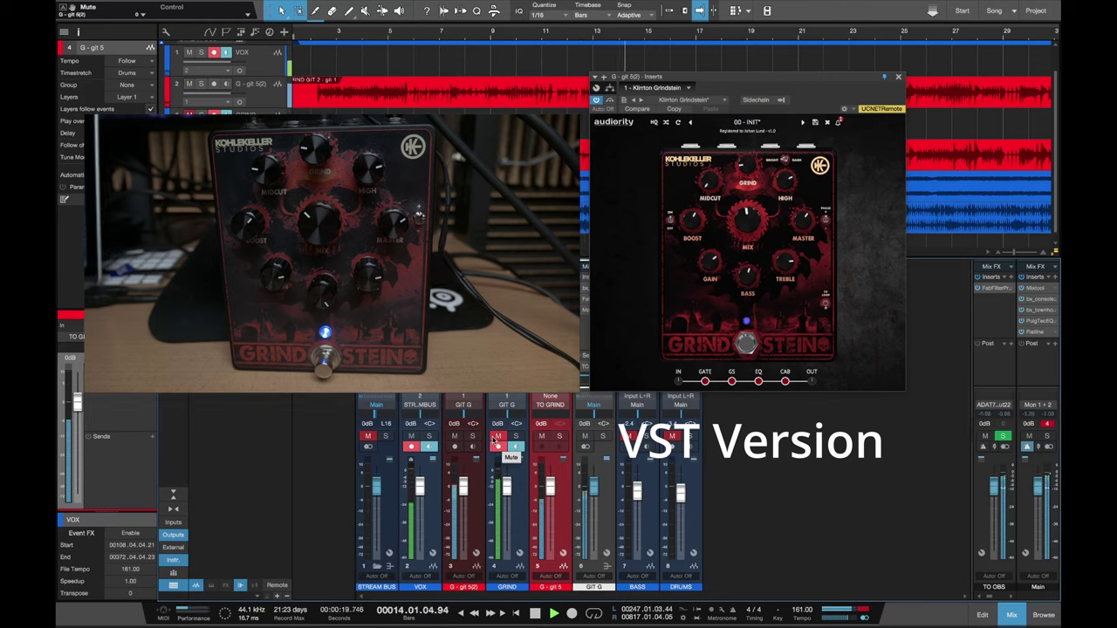
Keep alternating the mutes on GRIND and G - git 5(2) during playback to compare both sounds, ending on the real pedal
{"action": "left_click", "coordinate": [497, 436]}
{"action": "left_click", "coordinate": [453, 436]}
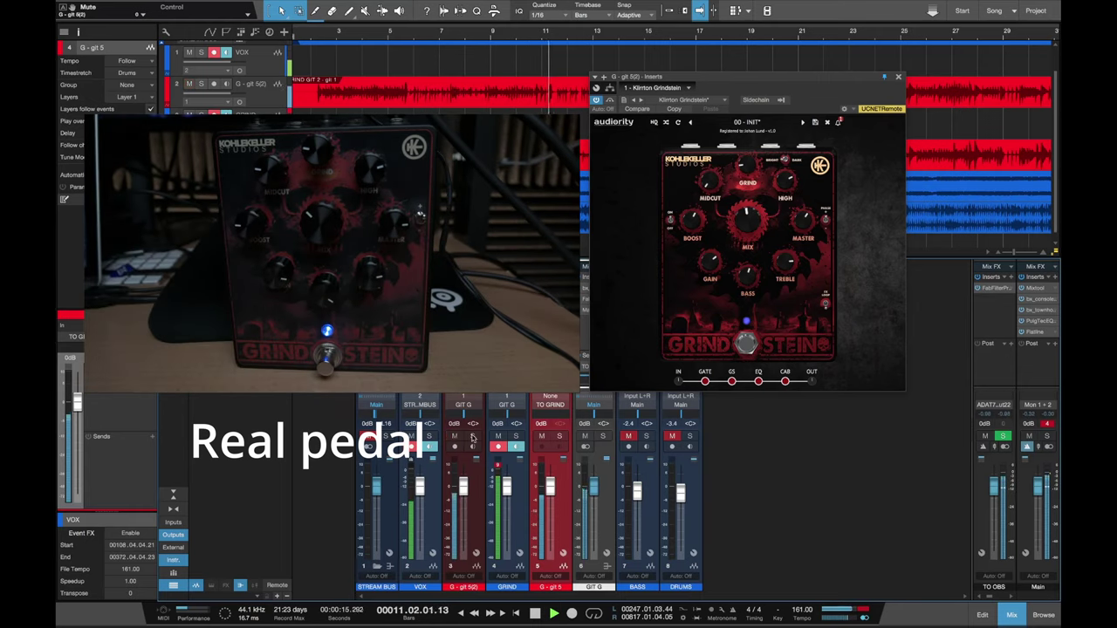
{"action": "left_click", "coordinate": [496, 436]}
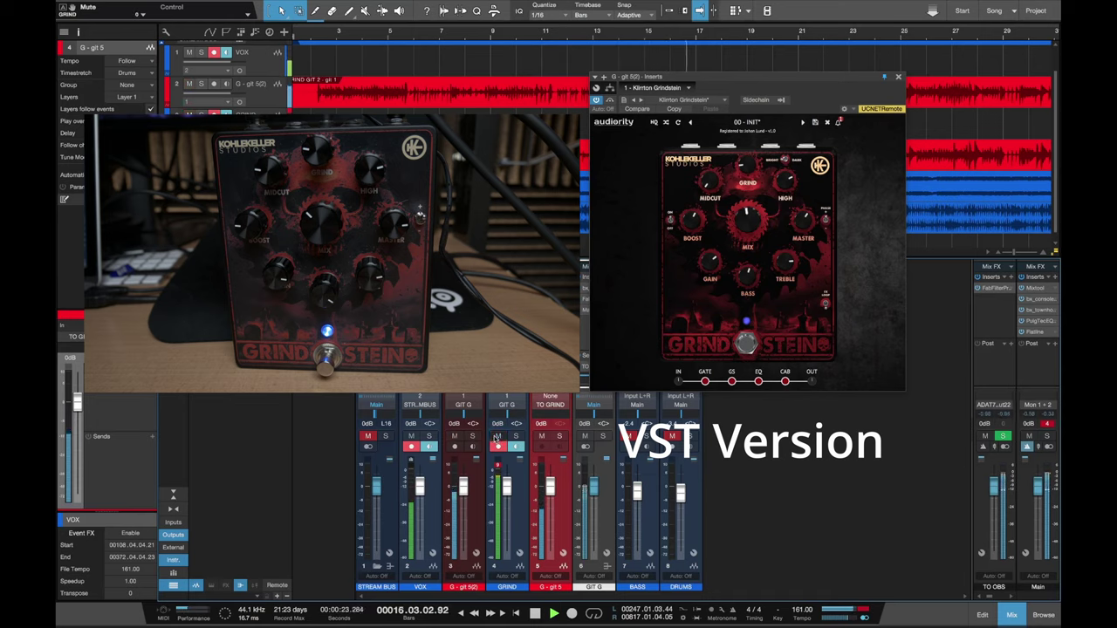
{"action": "left_click", "coordinate": [453, 435]}
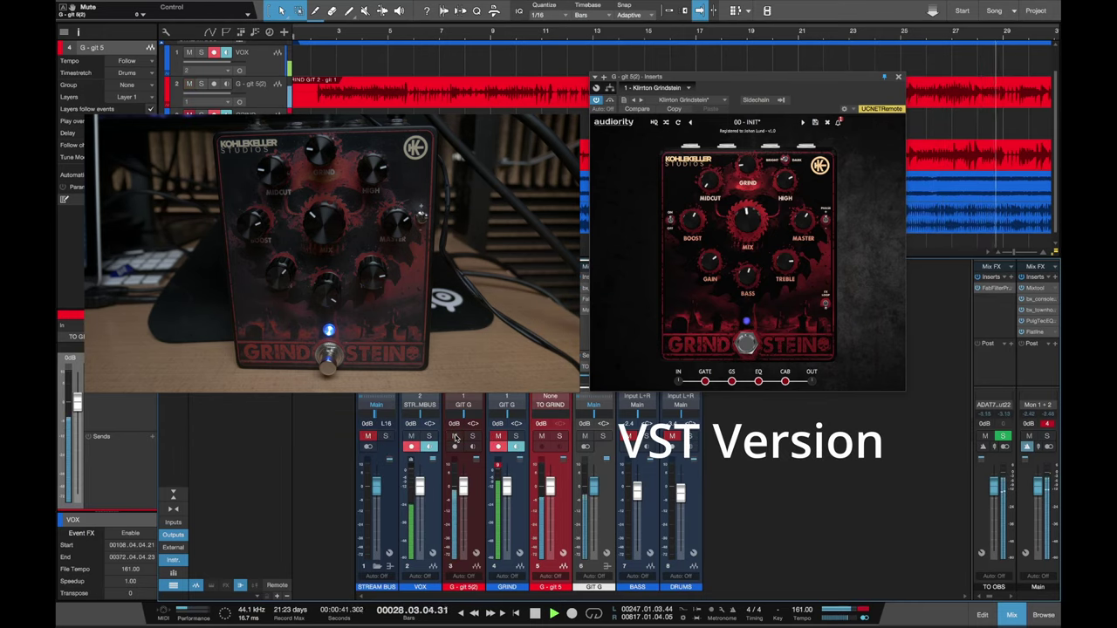
{"action": "left_click", "coordinate": [494, 437]}
{"action": "left_click", "coordinate": [454, 438]}
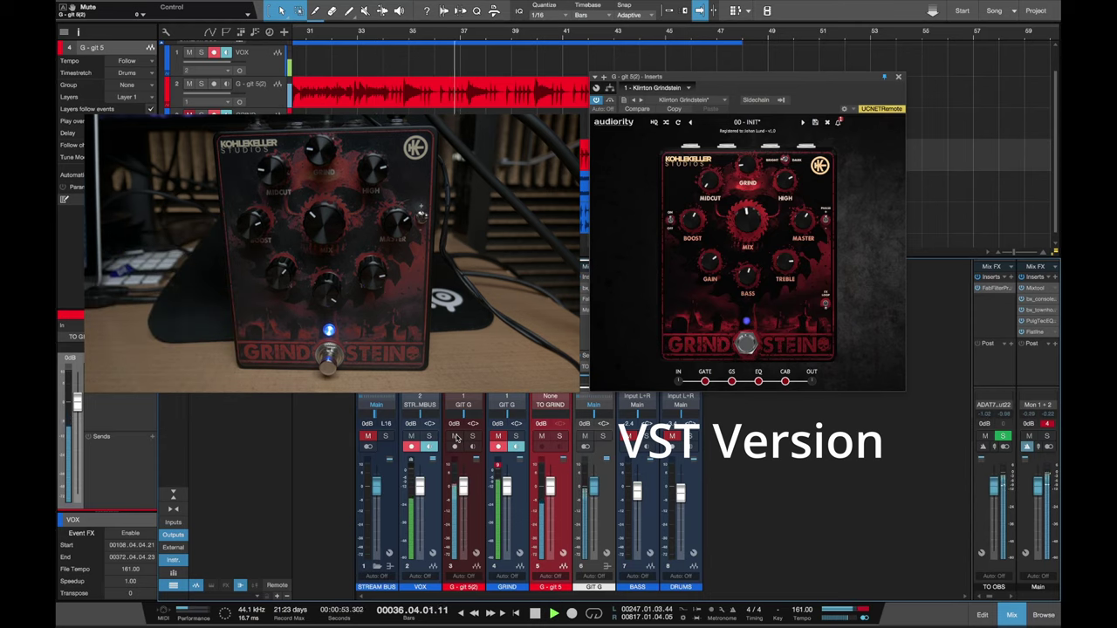
{"action": "left_click", "coordinate": [455, 436]}
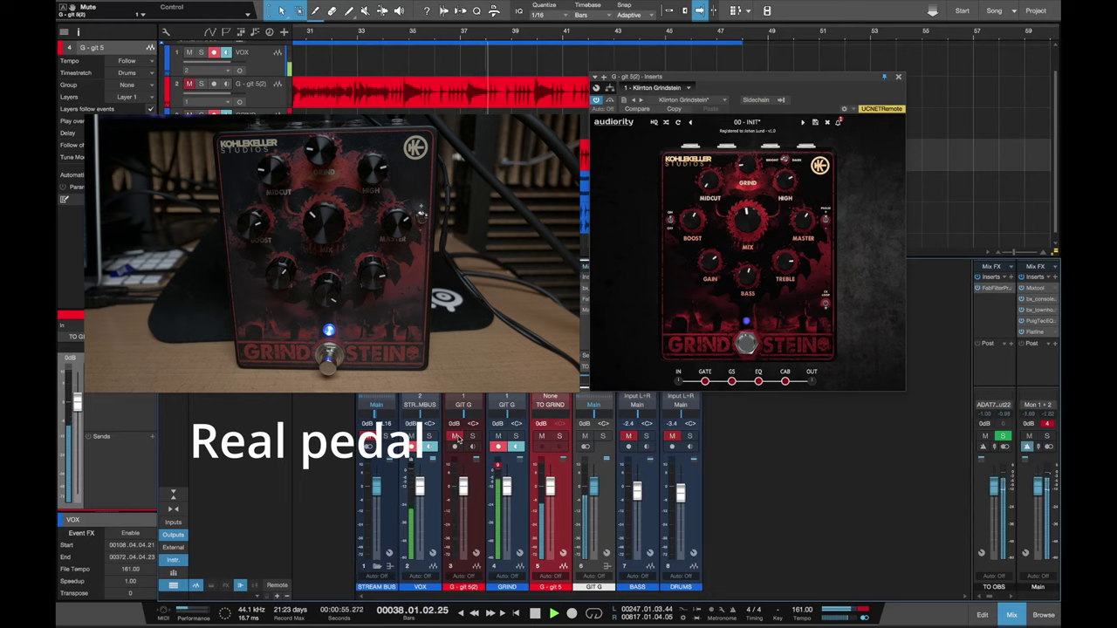